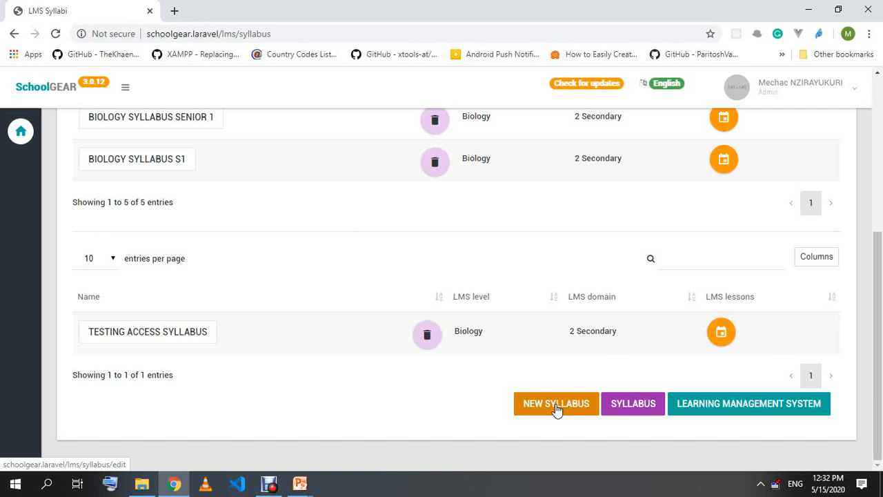
# - Start a new syllabus and choose New Picture.png from the Pictures folder as its image
pyautogui.click(556, 407)
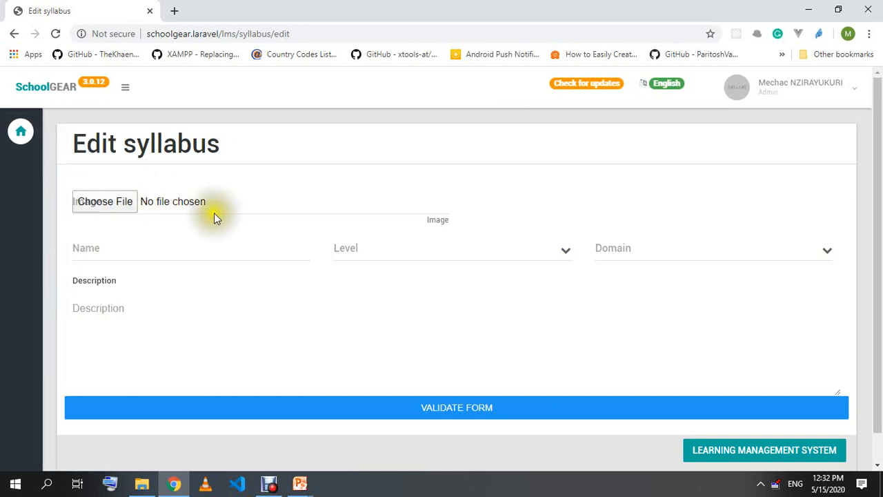
pyautogui.click(126, 202)
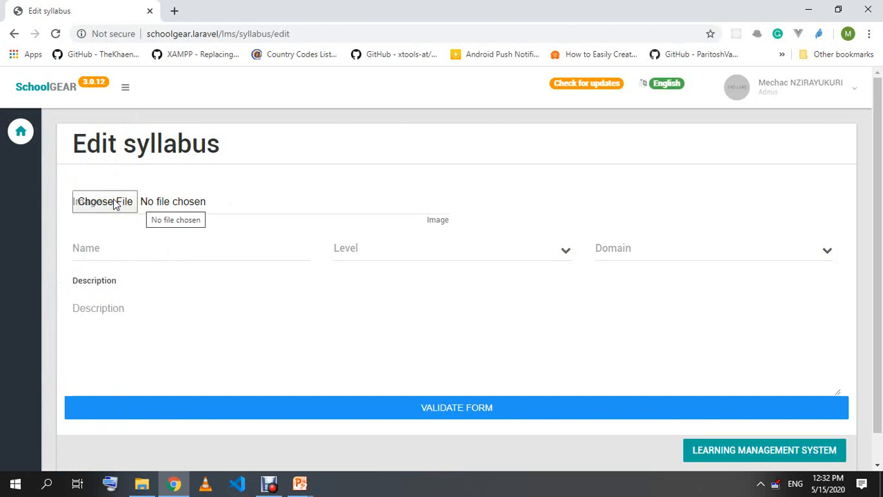
pyautogui.click(114, 201)
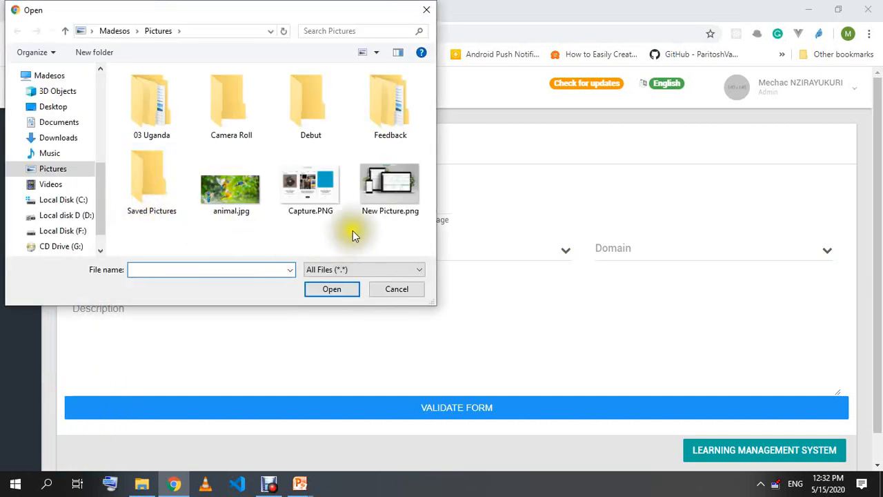
pyautogui.doubleClick(396, 196)
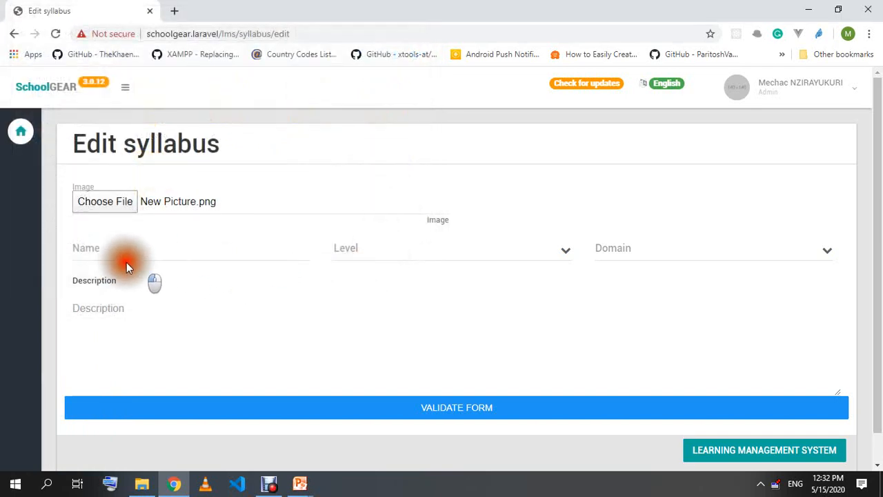
# - Enter "Syllabus of Biology in S1" as the syllabus name
pyautogui.click(112, 247)
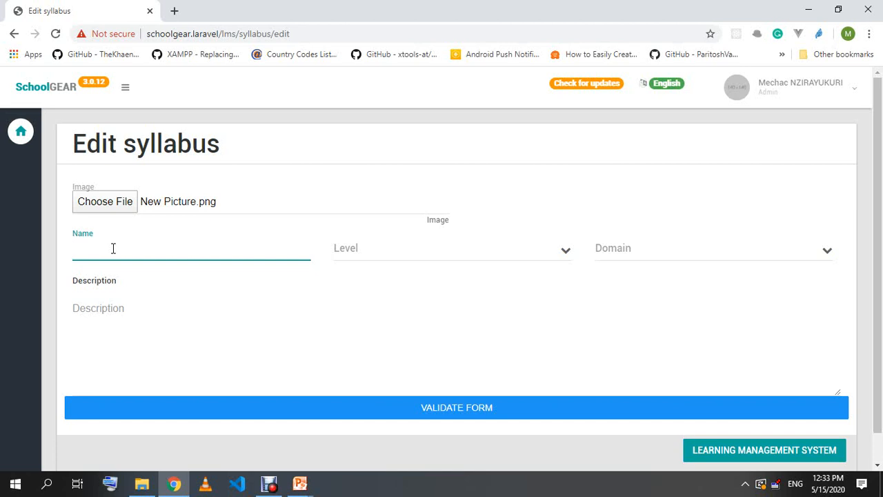
pyautogui.write('Syllabus of Biology in S1')
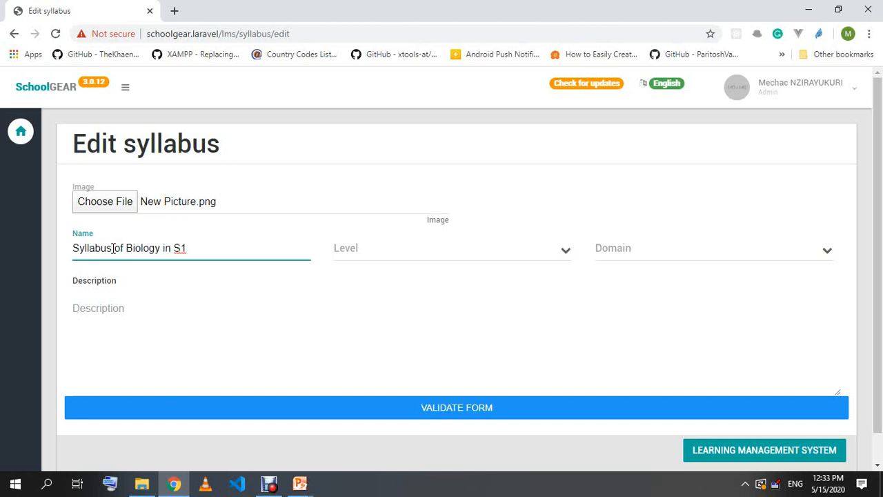
pyautogui.moveTo(216, 250); pyautogui.dragTo(68, 249)
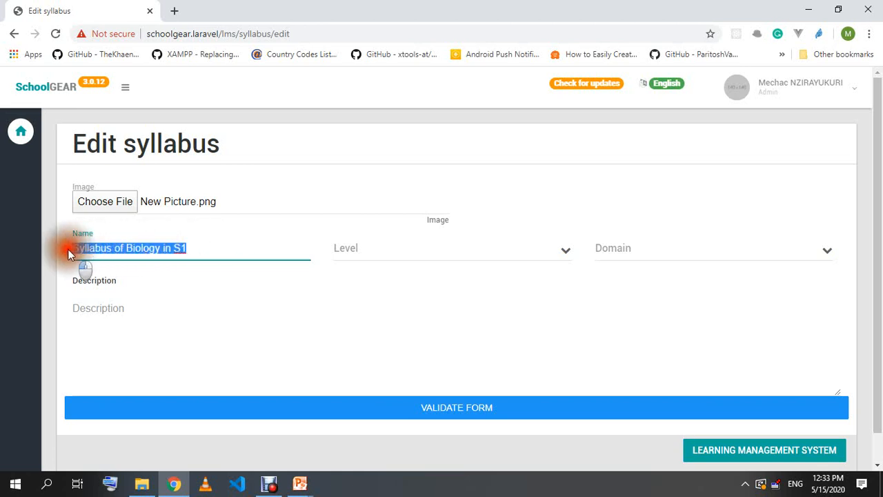
pyautogui.click(207, 256)
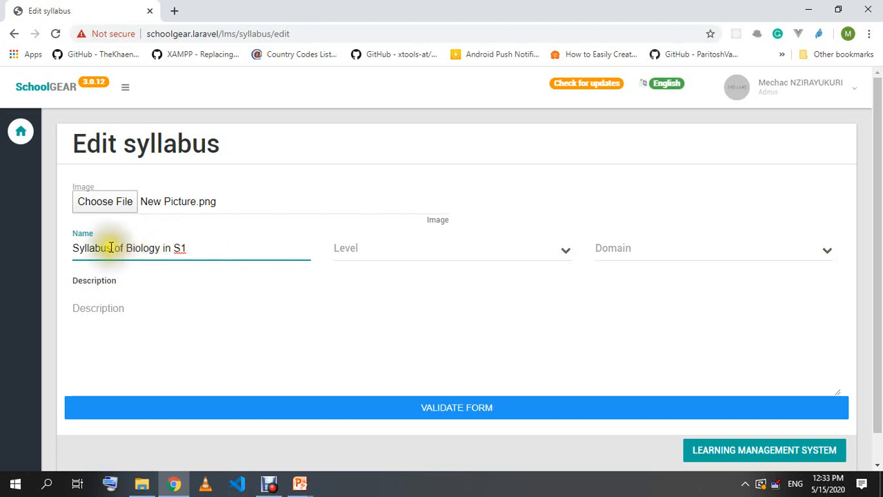
pyautogui.moveTo(111, 248); pyautogui.dragTo(64, 253)
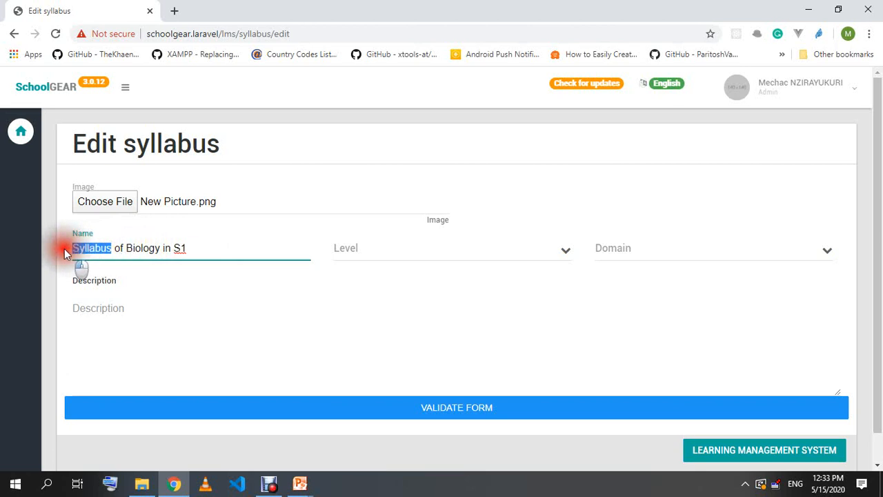
pyautogui.click(119, 248)
pyautogui.moveTo(126, 249); pyautogui.dragTo(164, 245)
pyautogui.doubleClick(223, 249)
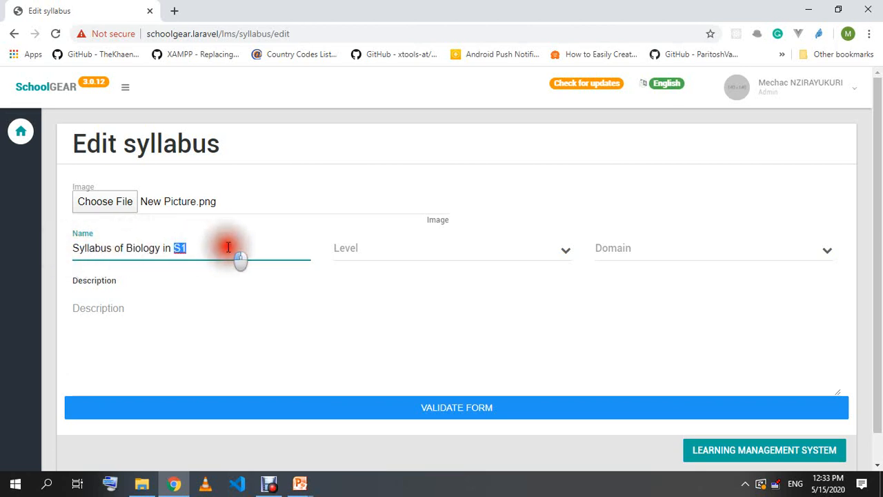
# - Replace the syllabus name with "Theory content of Chemistry of S1"
pyautogui.tripleClick(235, 254)
pyautogui.write('T')
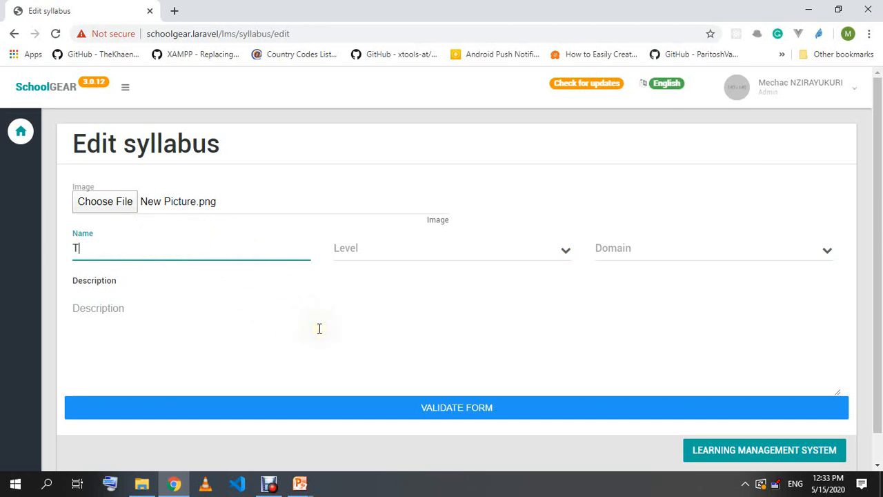
pyautogui.write('heory content ')
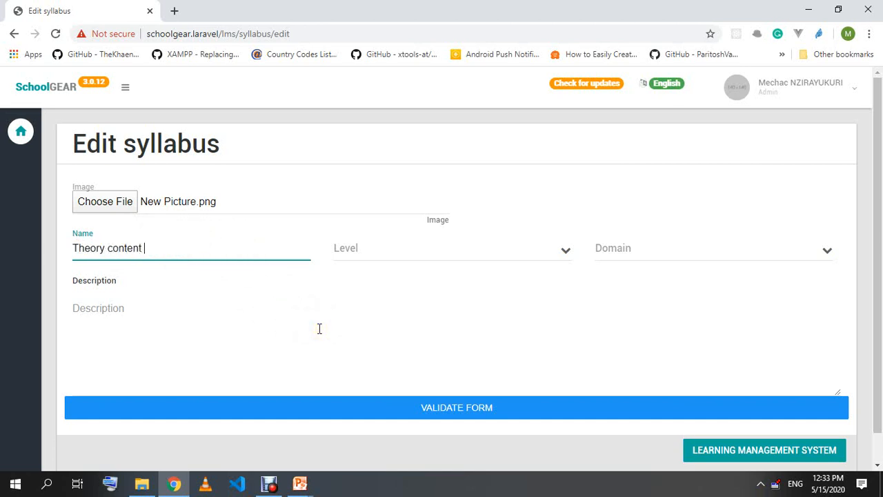
pyautogui.write('of Chemistry of S')
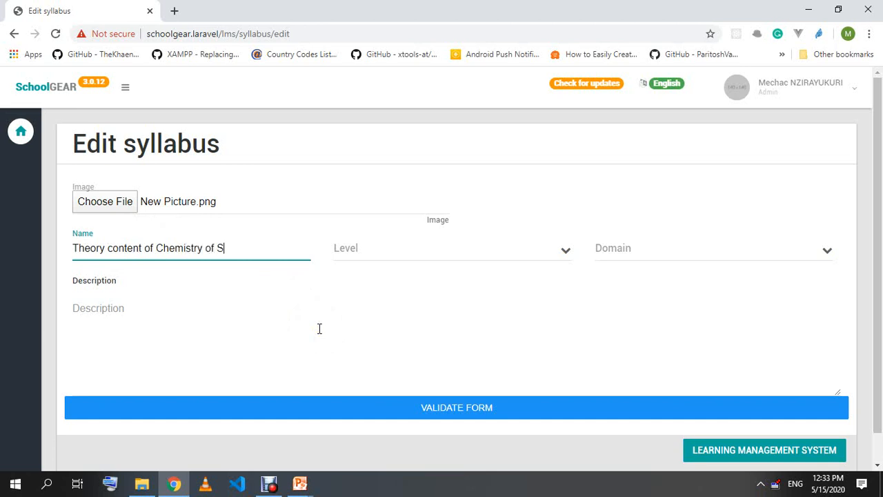
pyautogui.write('4')
pyautogui.press('BackSpace')
pyautogui.write('1')
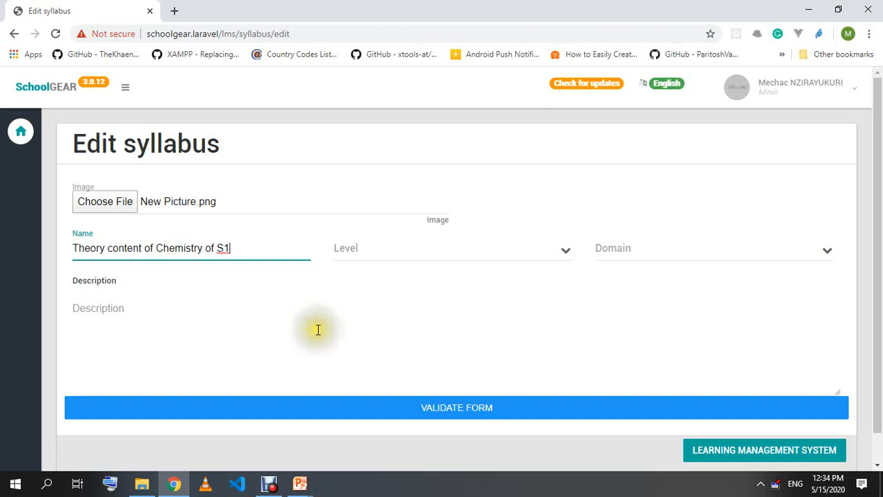
pyautogui.moveTo(238, 247); pyautogui.dragTo(69, 261)
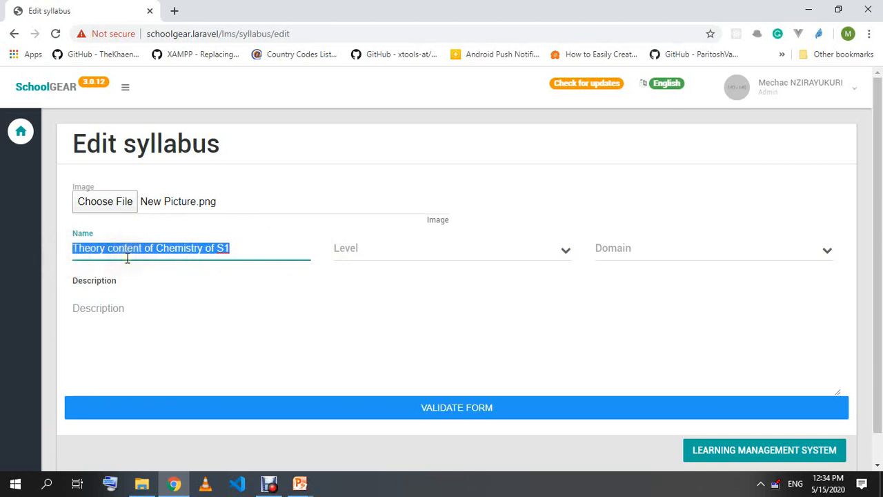
pyautogui.click(231, 252)
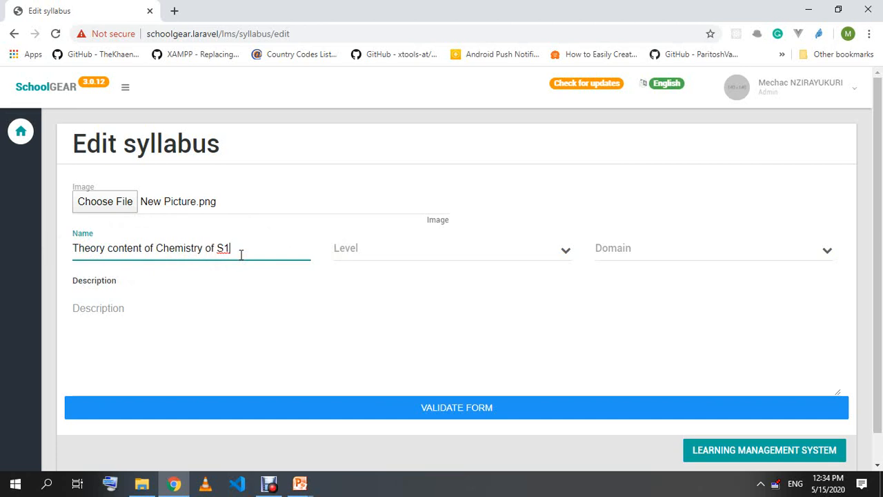
# - Set the syllabus level to 2 Secondary and the domain to Chemistry
pyautogui.click(365, 253)
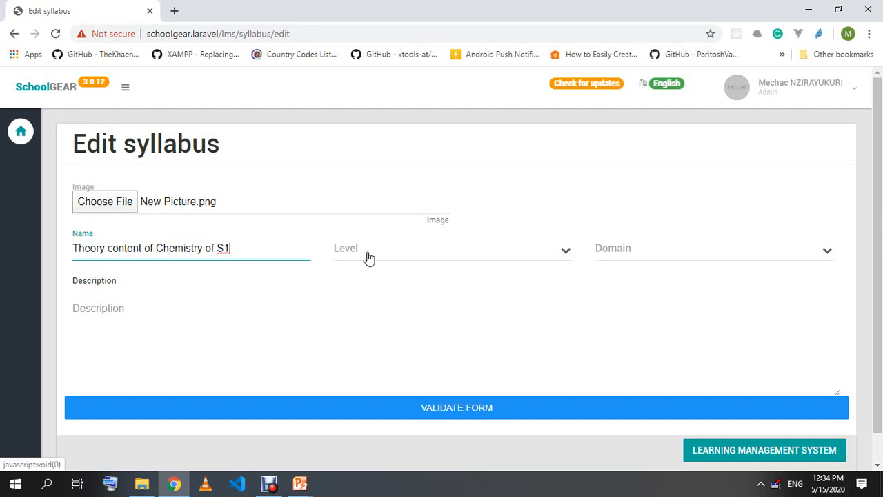
pyautogui.click(369, 256)
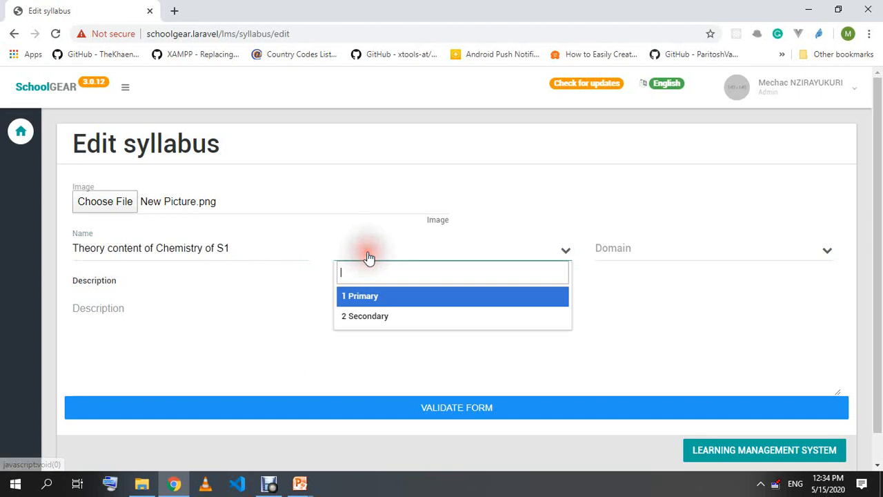
pyautogui.click(380, 322)
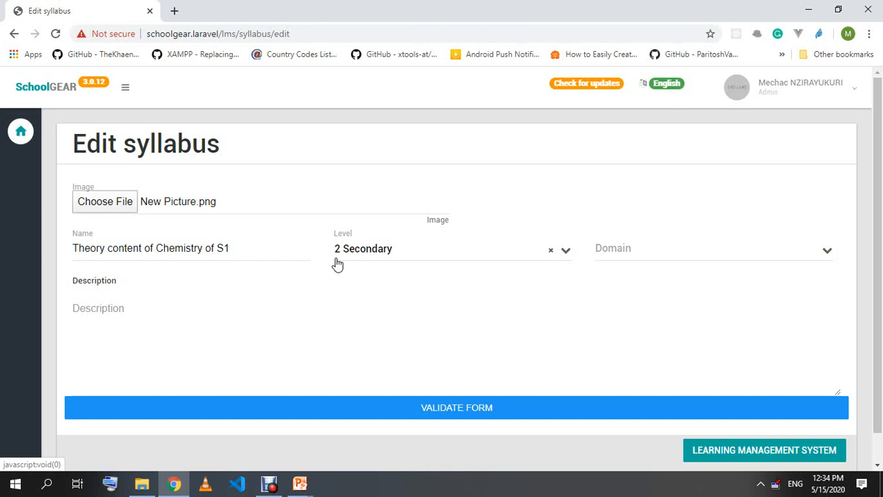
pyautogui.click(339, 261)
pyautogui.click(387, 258)
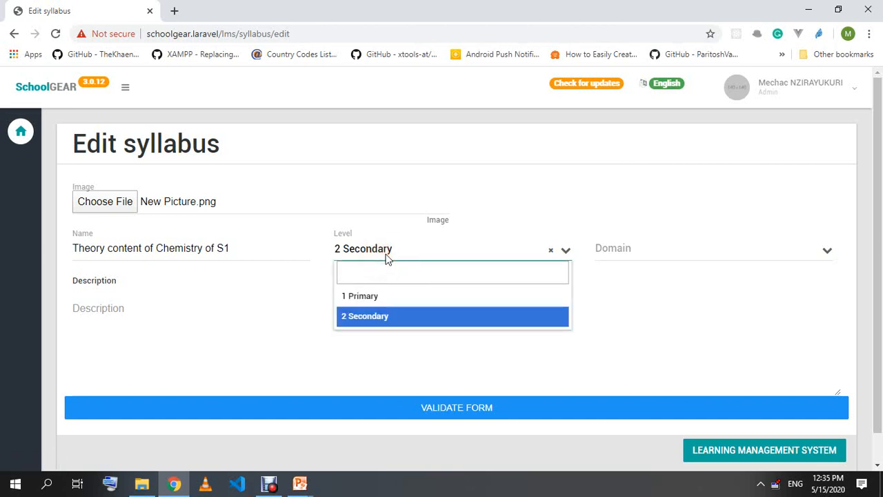
pyautogui.click(387, 256)
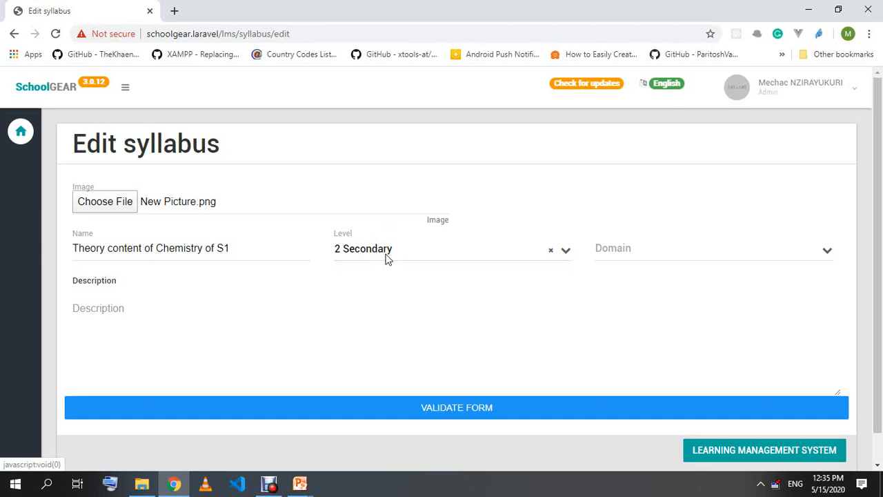
pyautogui.click(670, 256)
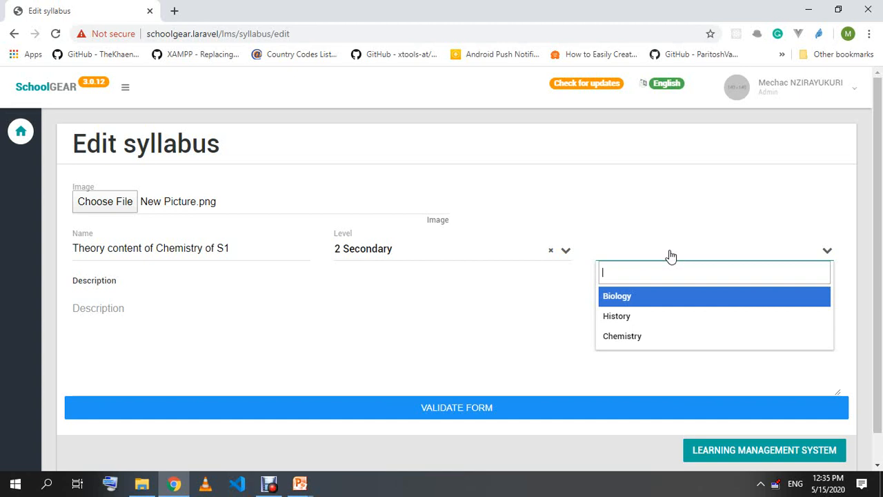
pyautogui.click(651, 335)
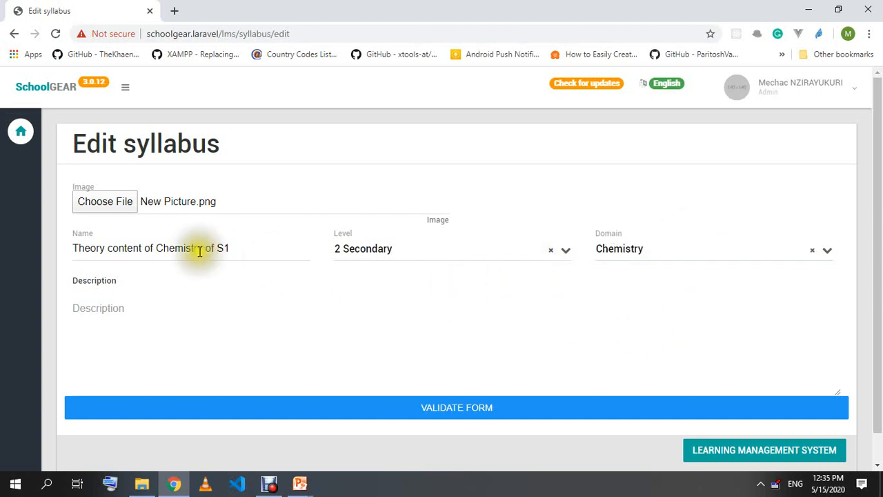
# - Review the subject and class in the syllabus name against the selected level and domain options
pyautogui.moveTo(156, 248); pyautogui.dragTo(205, 246)
pyautogui.moveTo(217, 246); pyautogui.dragTo(247, 246)
pyautogui.click(352, 253)
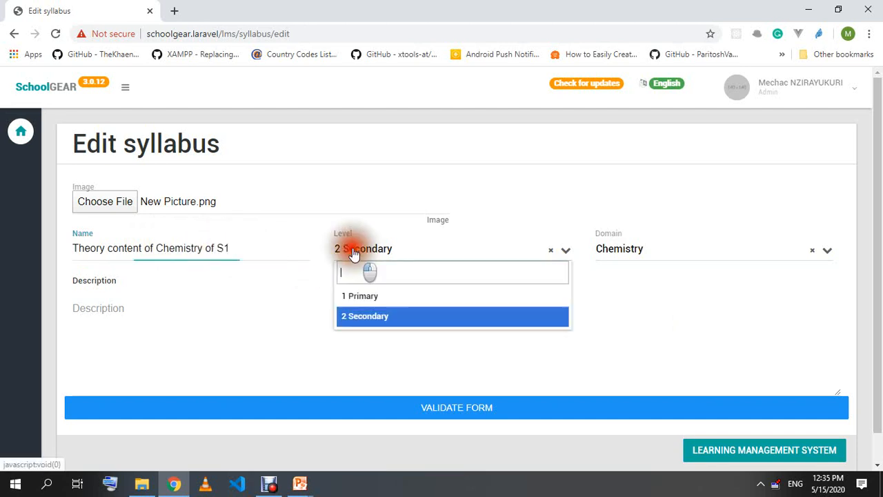
pyautogui.click(365, 318)
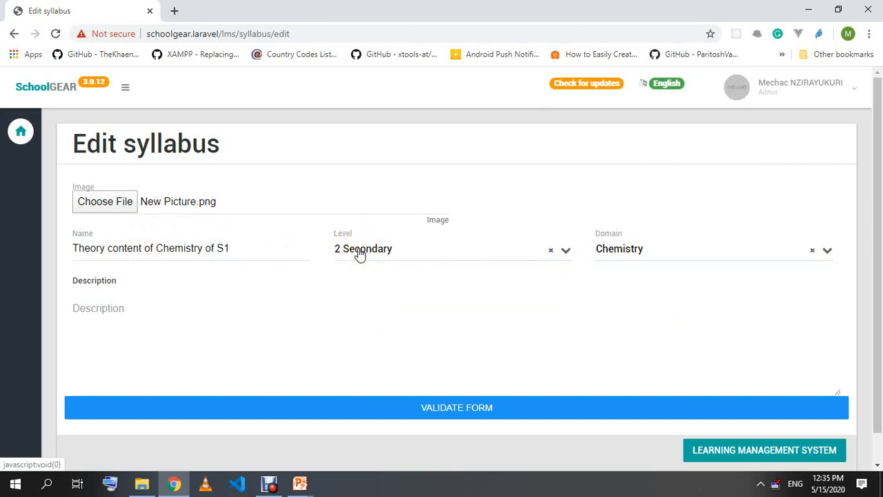
pyautogui.click(628, 254)
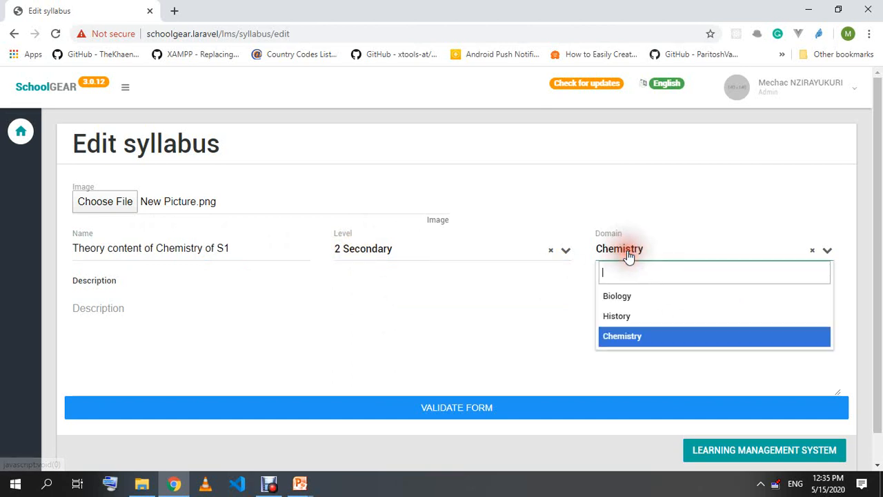
pyautogui.click(624, 336)
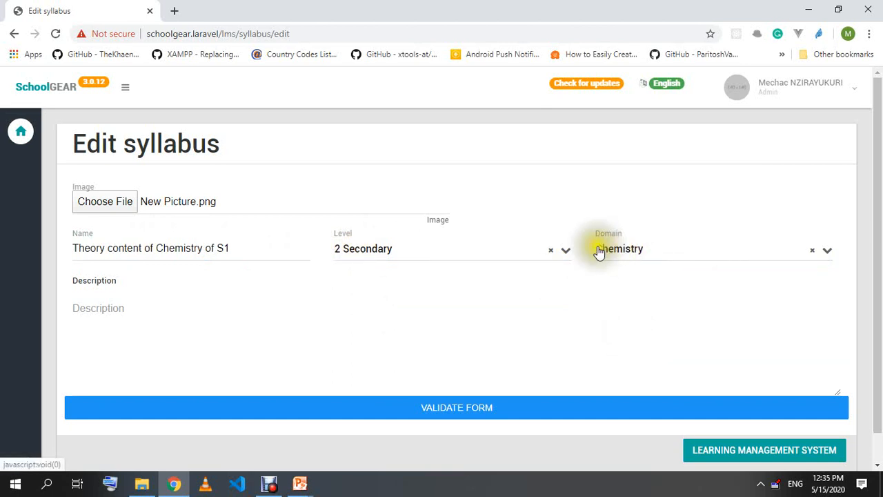
pyautogui.click(354, 233)
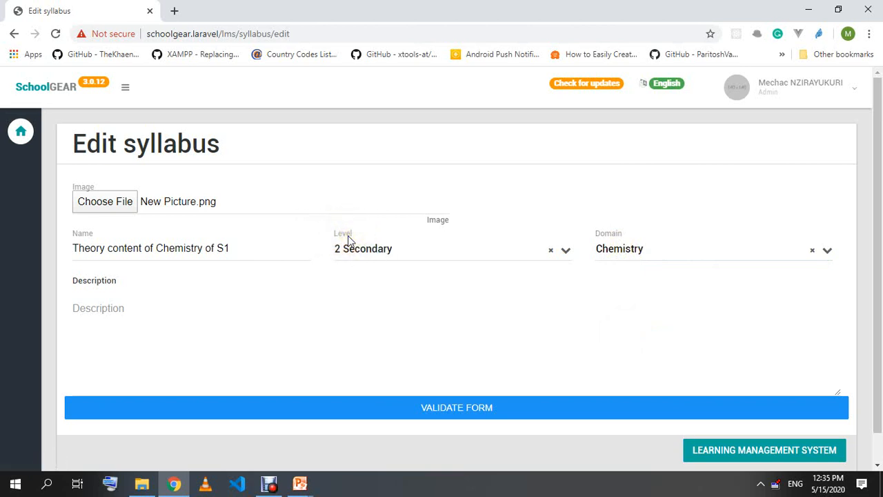
pyautogui.click(351, 254)
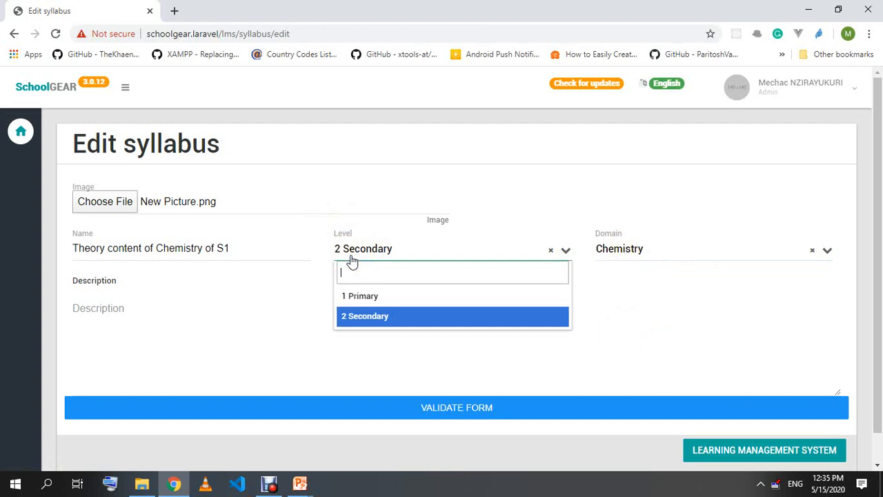
pyautogui.click(619, 233)
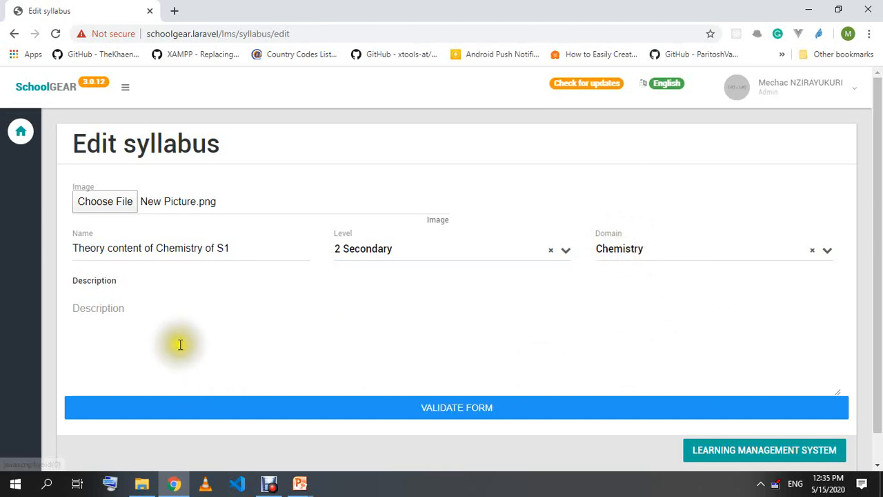
# - Enter the description "This is the short description of our syllabus of Chemistry of S1"
pyautogui.click(107, 308)
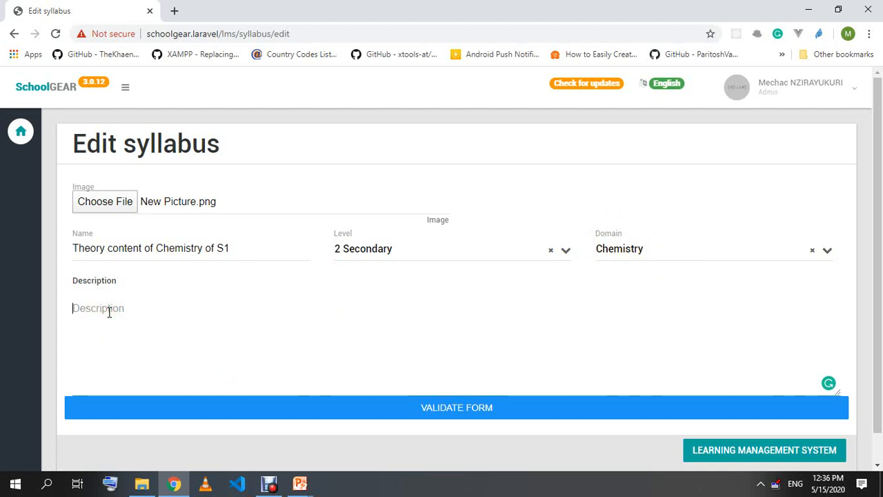
pyautogui.write('This is the short de')
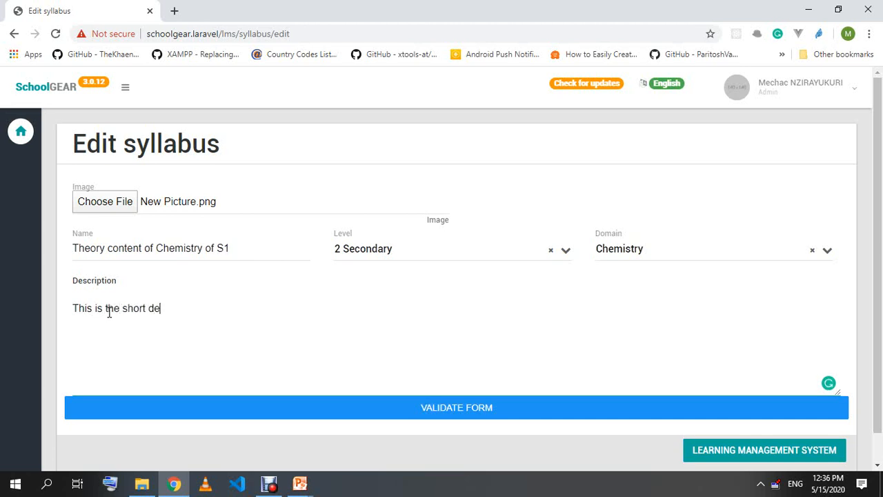
pyautogui.write('scription of our syl')
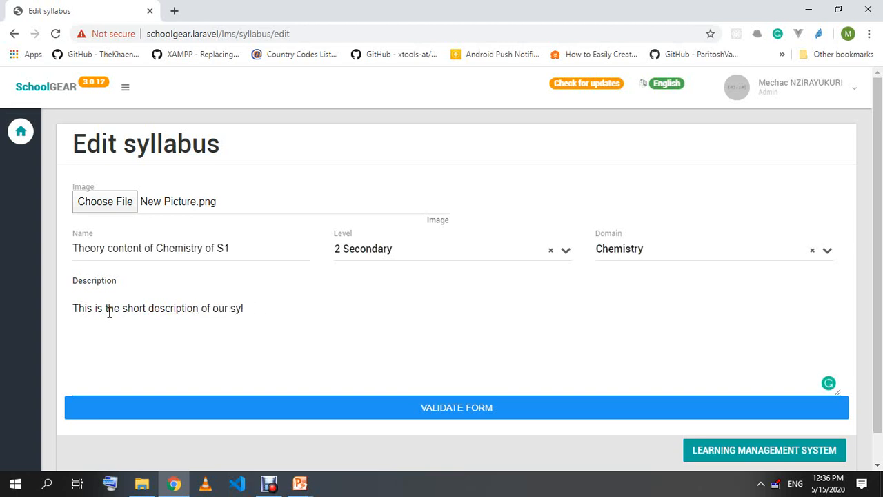
pyautogui.write('labus of Chemistr')
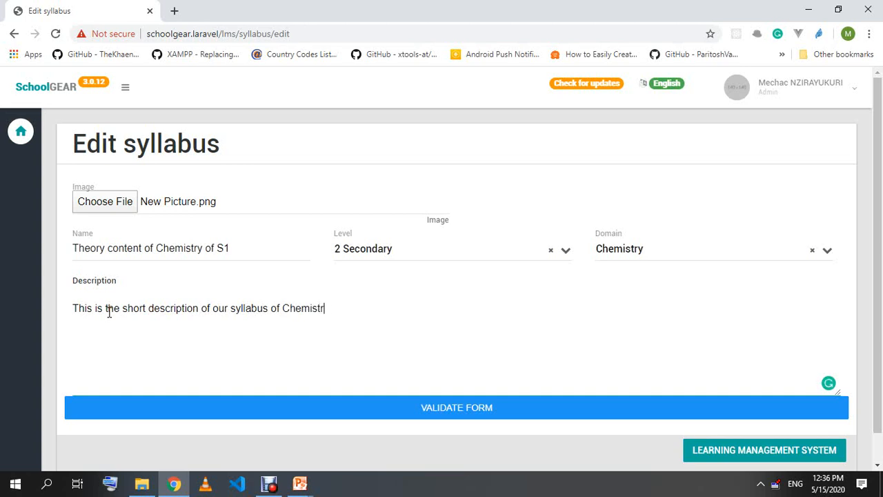
pyautogui.write('y in')
pyautogui.press('BackSpace')
pyautogui.press('BackSpace')
pyautogui.write('o')
pyautogui.moveTo(405, 311); pyautogui.dragTo(44, 308)
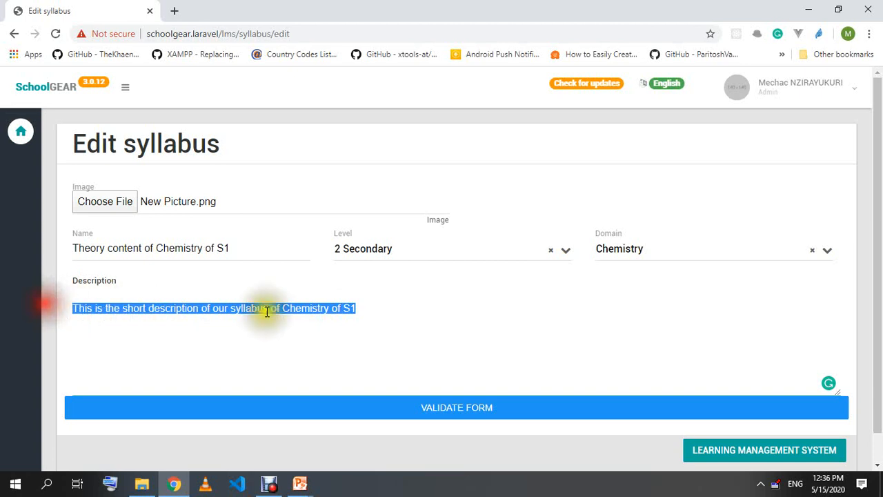
# - Submit the completed form to save the new Chemistry syllabus
pyautogui.click(486, 317)
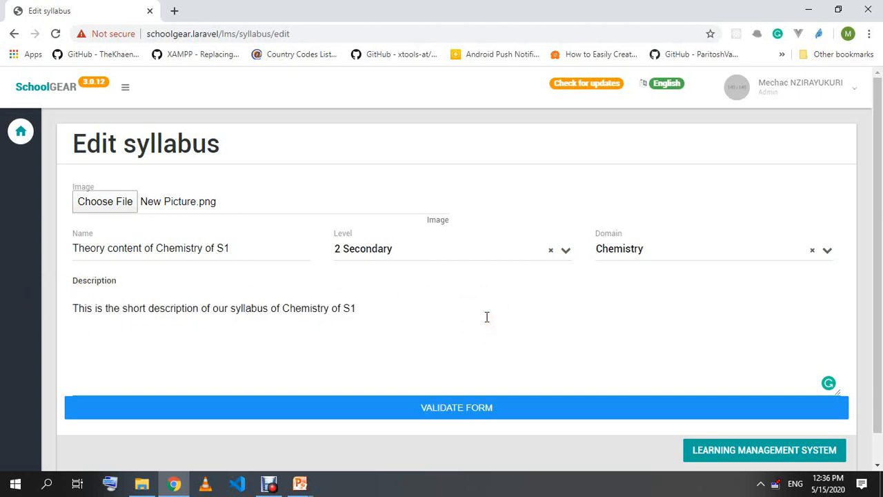
pyautogui.click(411, 337)
pyautogui.click(441, 409)
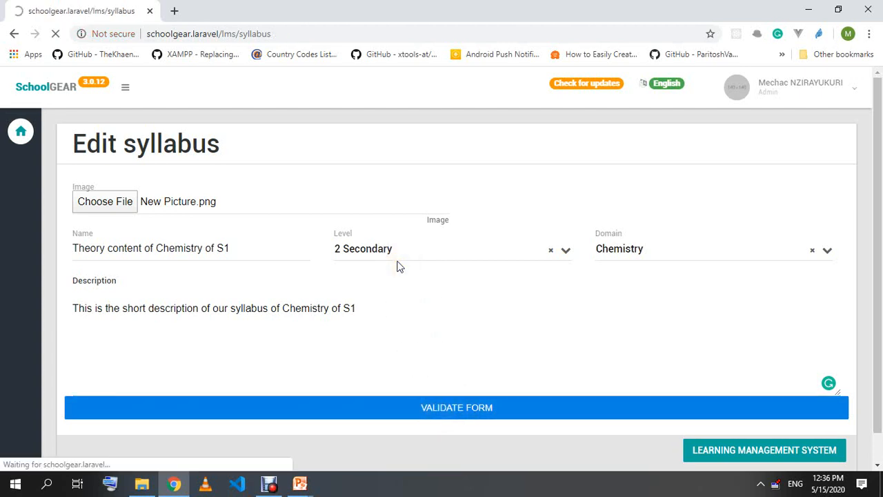
# - Examine both syllabi tables and the delete and lessons options of the "Theory content of Chemistry of S1" syllabus
pyautogui.scroll(-3, 129, 293)
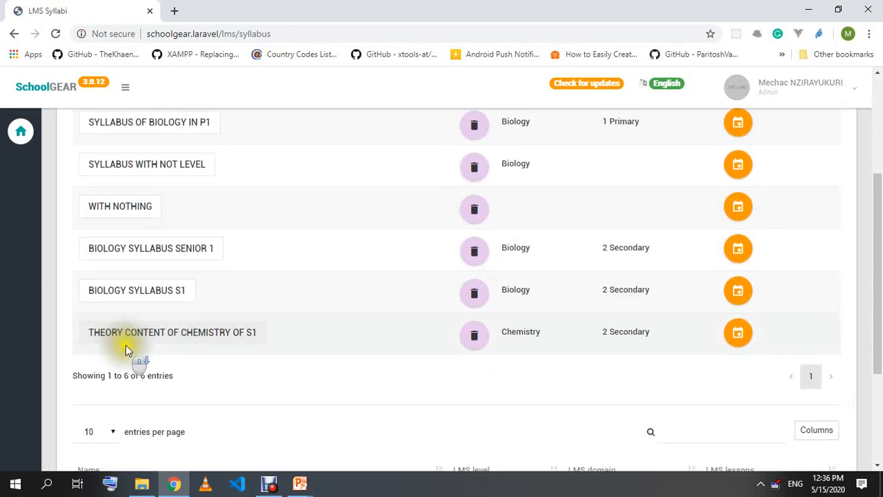
pyautogui.scroll(-1, 124, 348)
pyautogui.scroll(3, 269, 207)
pyautogui.scroll(-2, 145, 288)
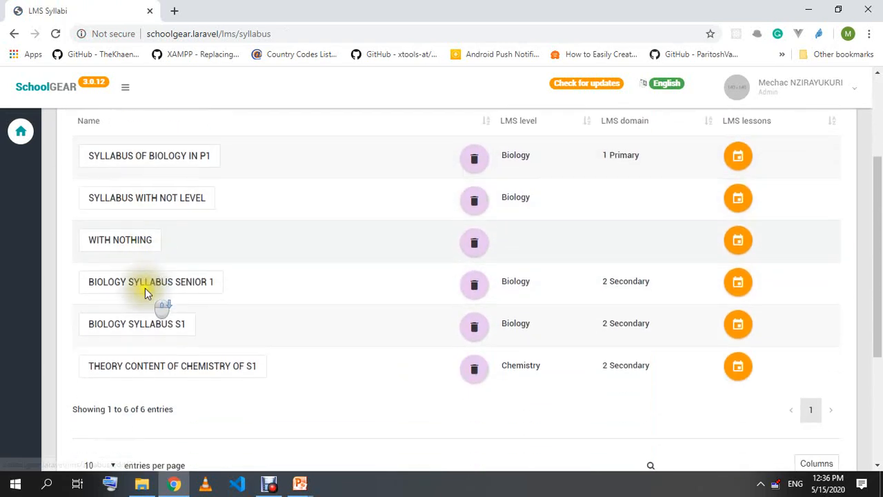
pyautogui.scroll(-3, 127, 343)
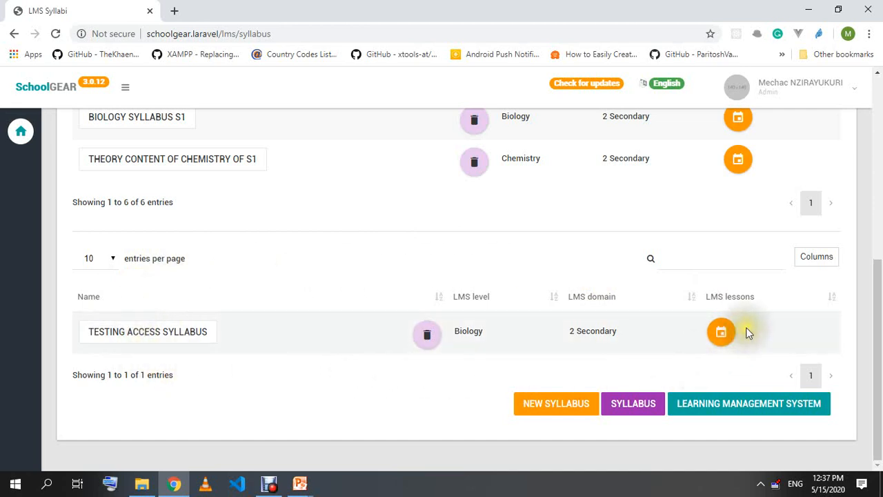
pyautogui.scroll(4, 375, 321)
pyautogui.scroll(-1, 376, 323)
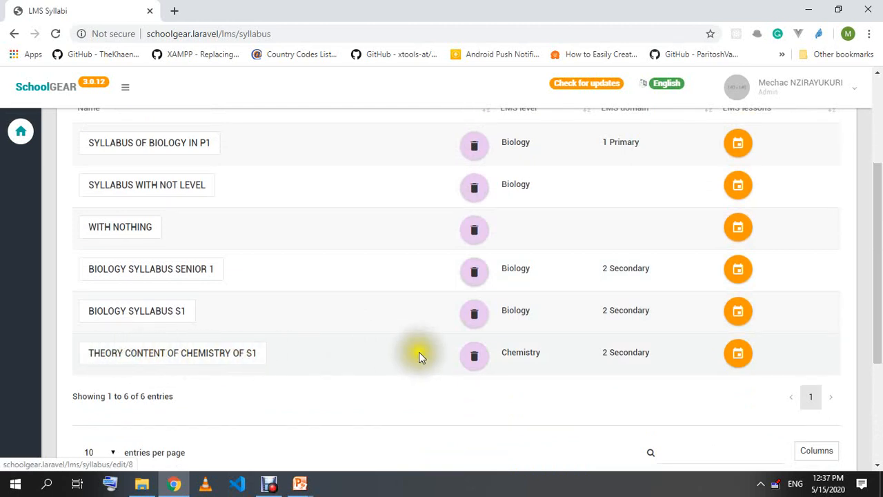
pyautogui.click(479, 361)
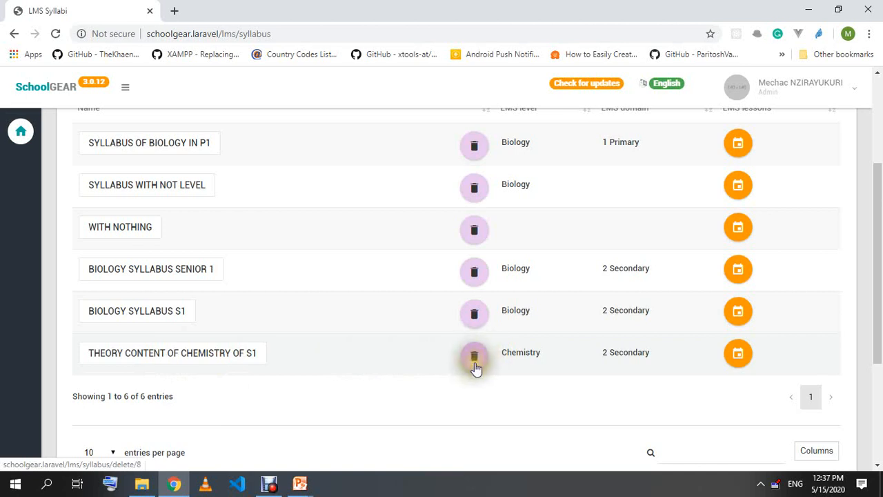
pyautogui.click(476, 367)
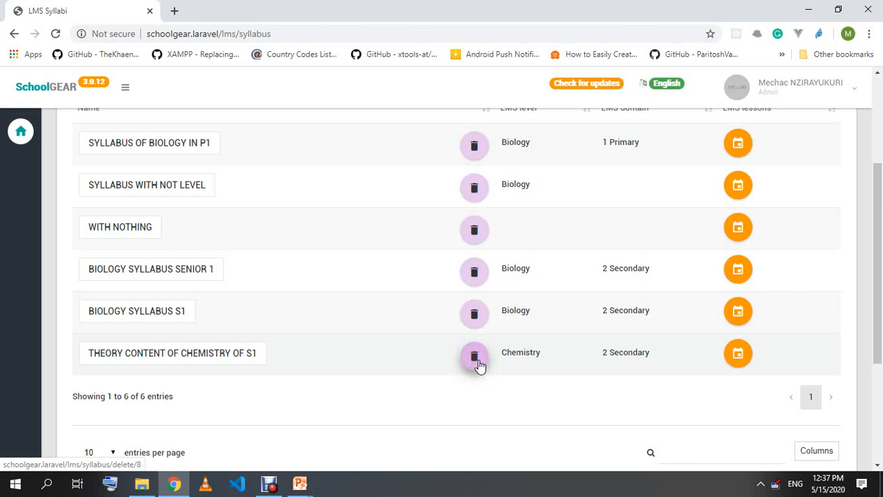
pyautogui.click(739, 364)
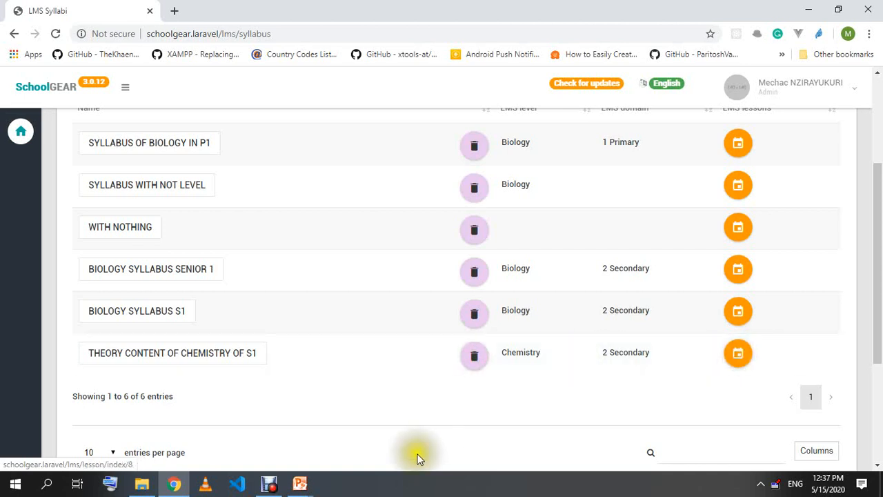
# - Switch to the PowerPoint slide show to view the LMS Content structure diagram, and return to the syllabi list in Chrome
pyautogui.click(306, 484)
pyautogui.hotkey('alt', 'Tab')
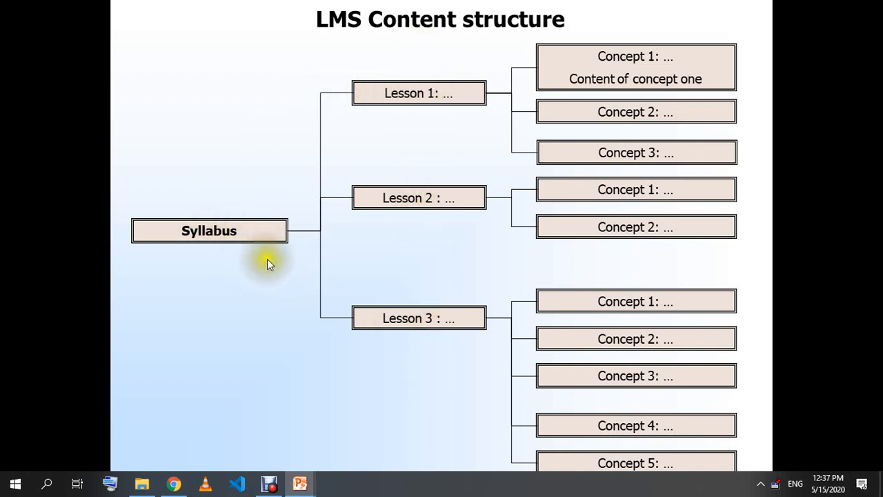
pyautogui.hotkey('alt', 'Tab')
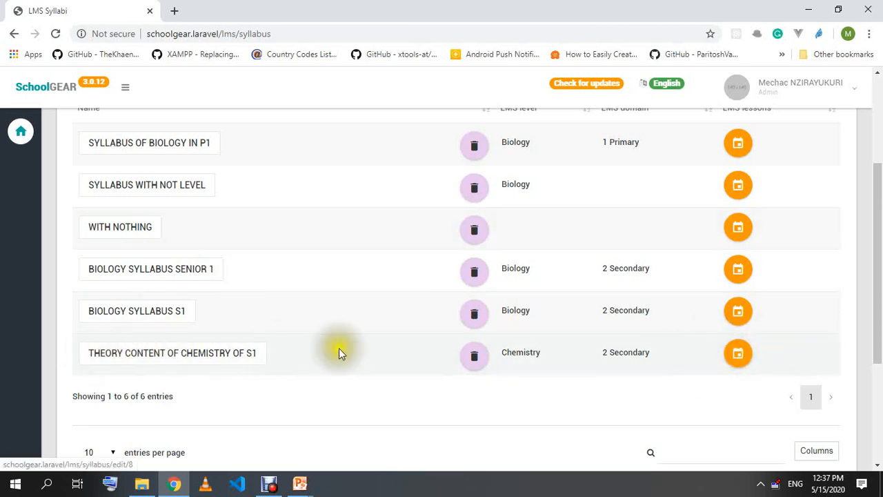
# - Review the Chemistry syllabus row and the options for adding a new syllabus below the tables
pyautogui.moveTo(453, 351); pyautogui.dragTo(346, 353)
pyautogui.click(397, 354)
pyautogui.click(430, 350)
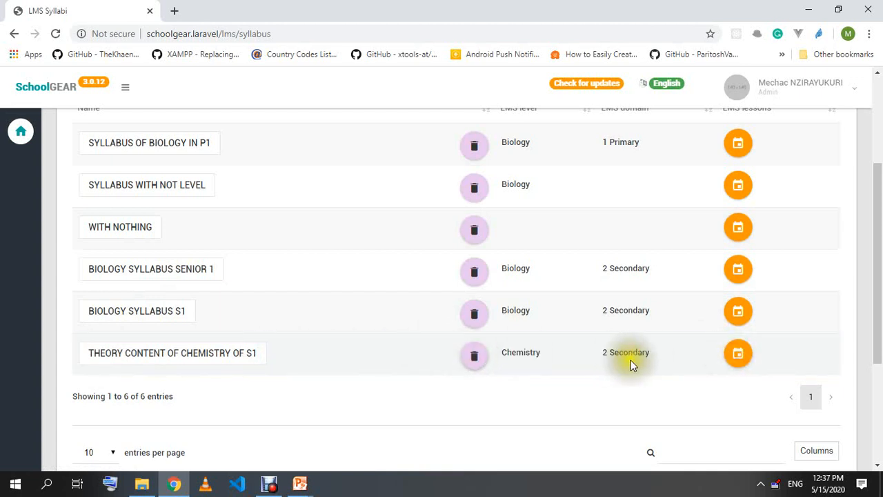
pyautogui.click(739, 364)
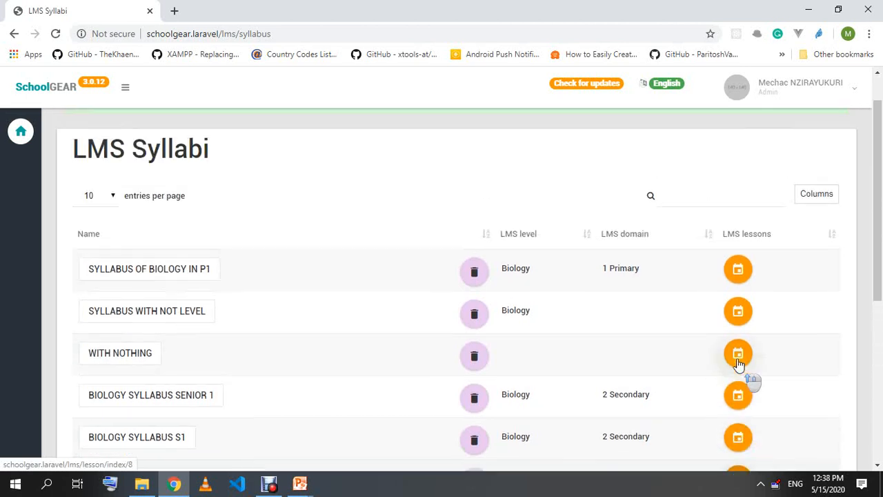
pyautogui.scroll(-4, 772, 354)
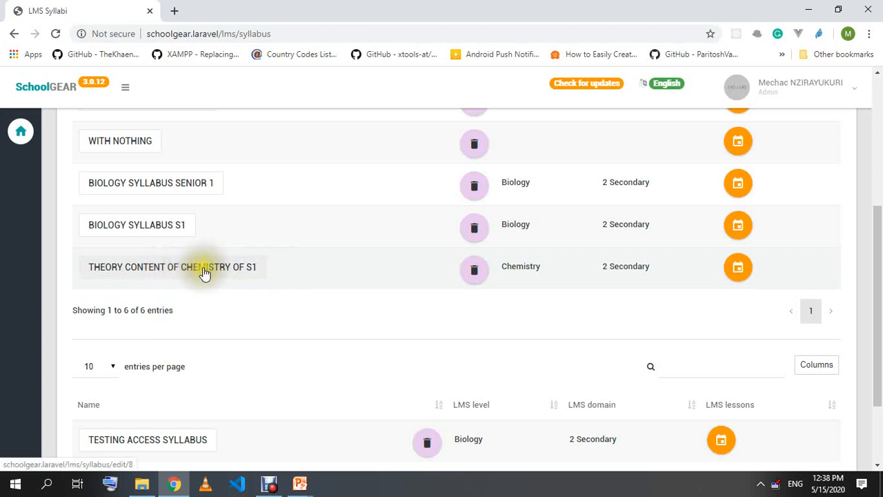
pyautogui.scroll(-2, 205, 273)
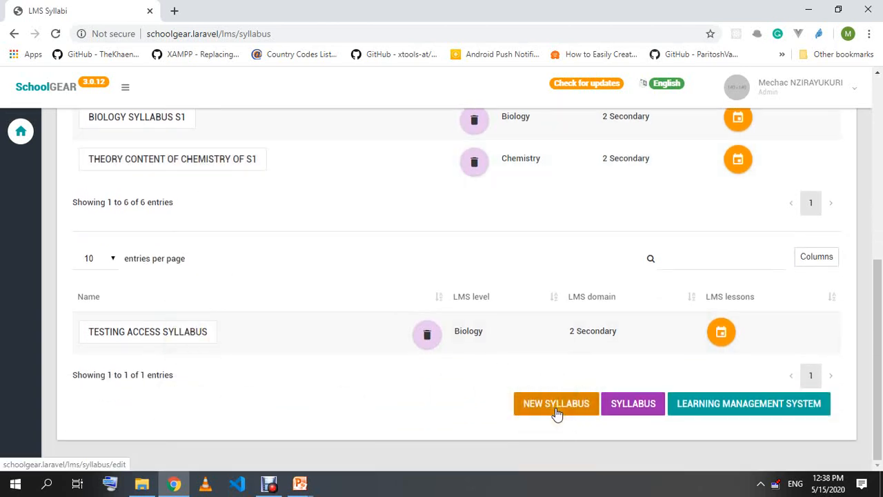
pyautogui.scroll(2, 301, 375)
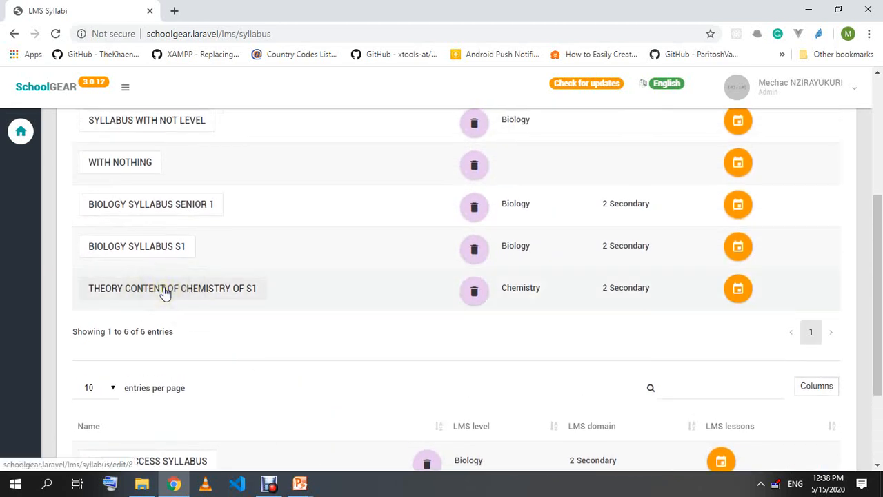
# - Open the "Theory content of Chemistry of S1" syllabus for editing and rename it "Theory content of Chemistry of Senior 1"
pyautogui.click(166, 294)
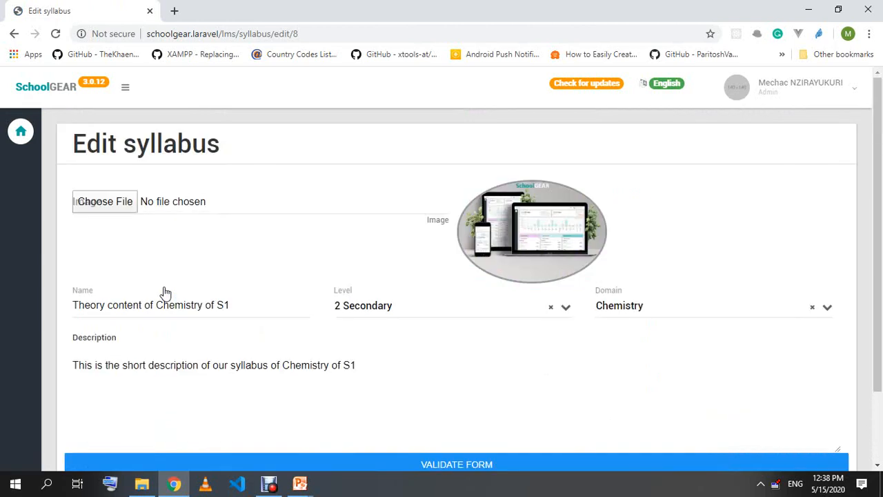
pyautogui.scroll(-1, 165, 293)
pyautogui.click(256, 251)
pyautogui.click(490, 244)
pyautogui.click(637, 242)
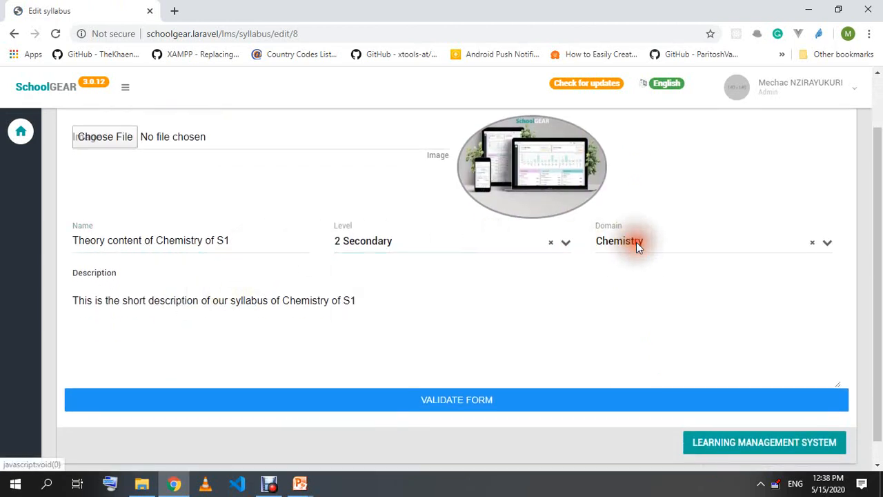
pyautogui.click(223, 243)
pyautogui.click(280, 244)
pyautogui.press('BackSpace')
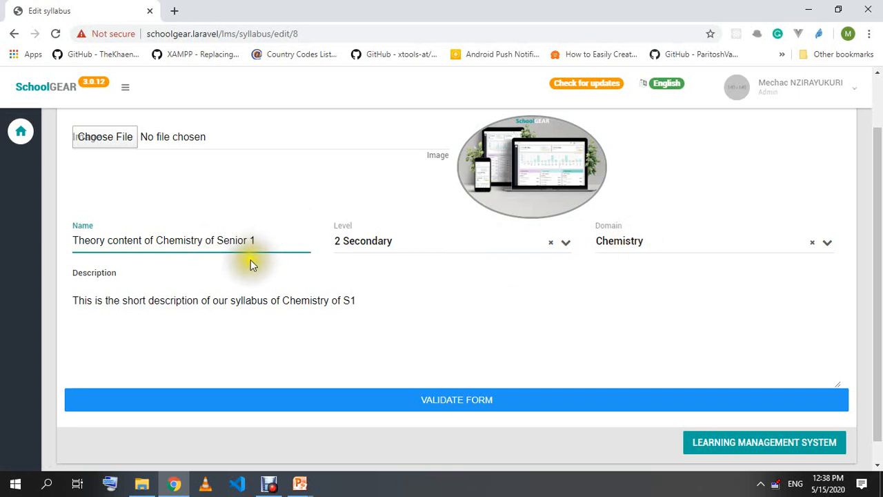
pyautogui.click(110, 136)
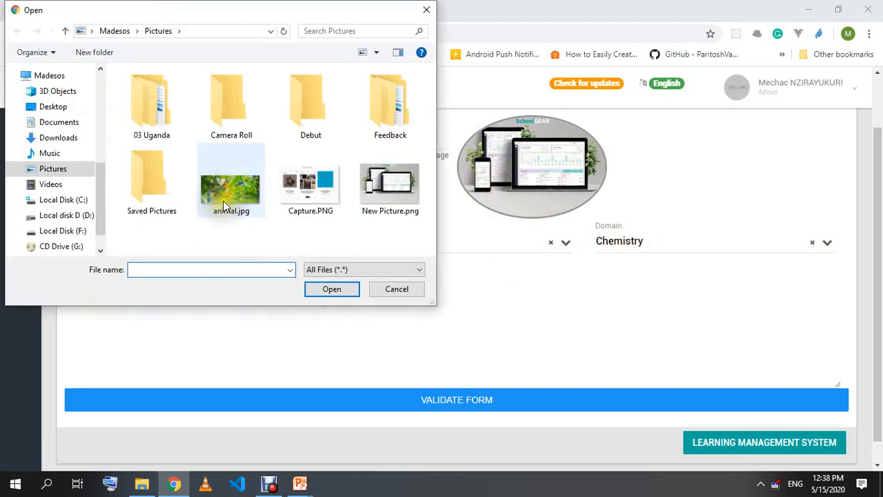
pyautogui.click(425, 11)
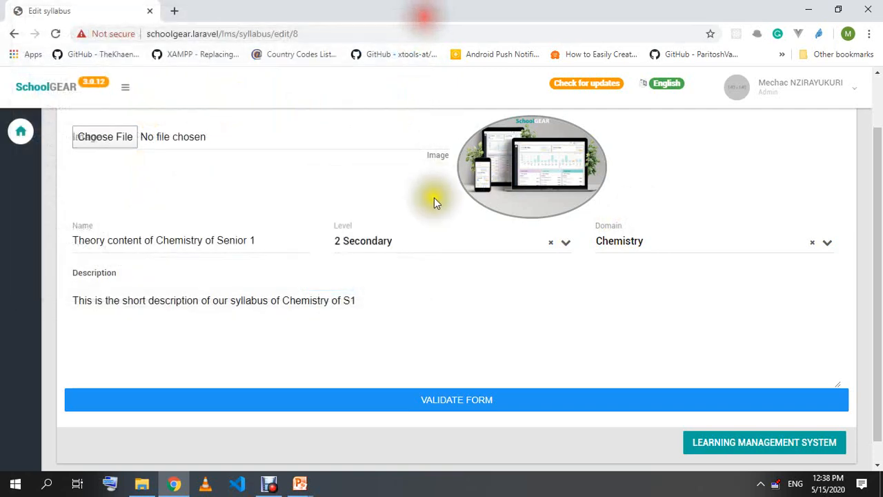
pyautogui.click(371, 243)
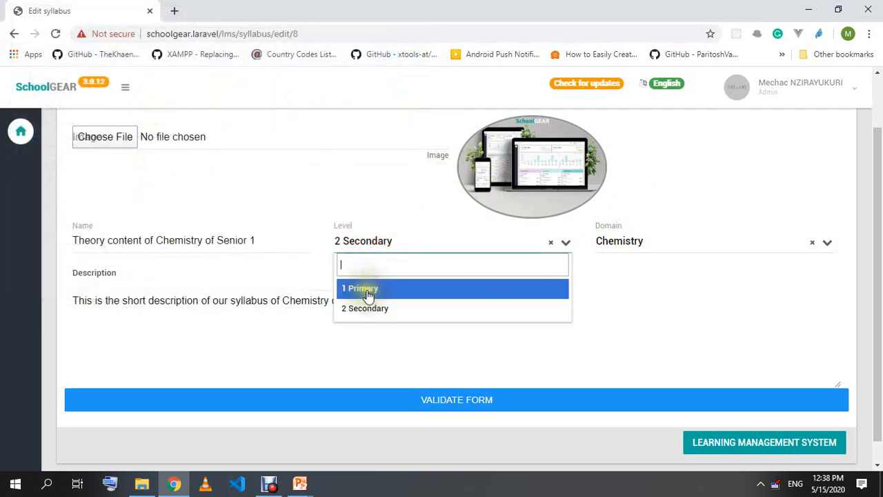
pyautogui.click(367, 290)
pyautogui.click(404, 240)
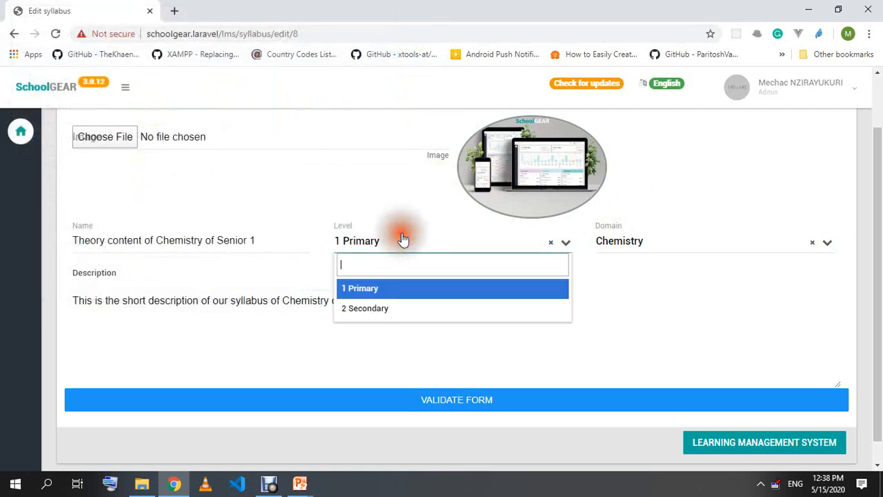
pyautogui.click(397, 308)
pyautogui.click(621, 241)
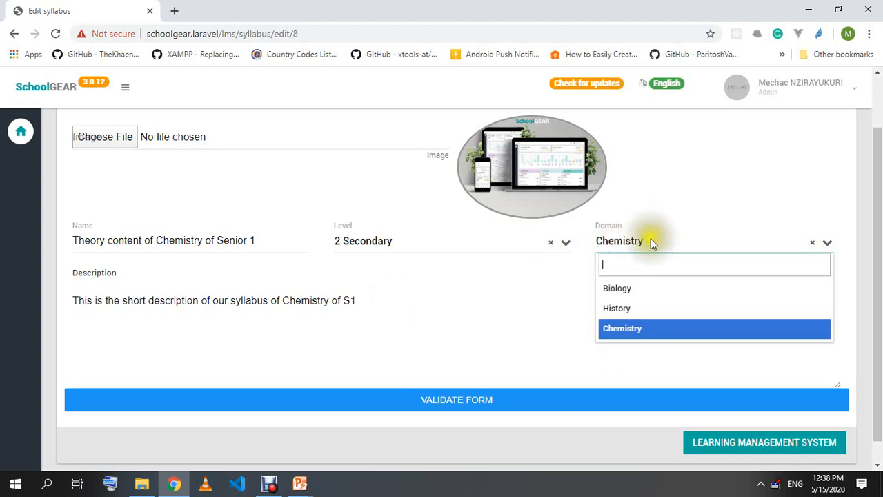
pyautogui.click(651, 240)
pyautogui.click(369, 350)
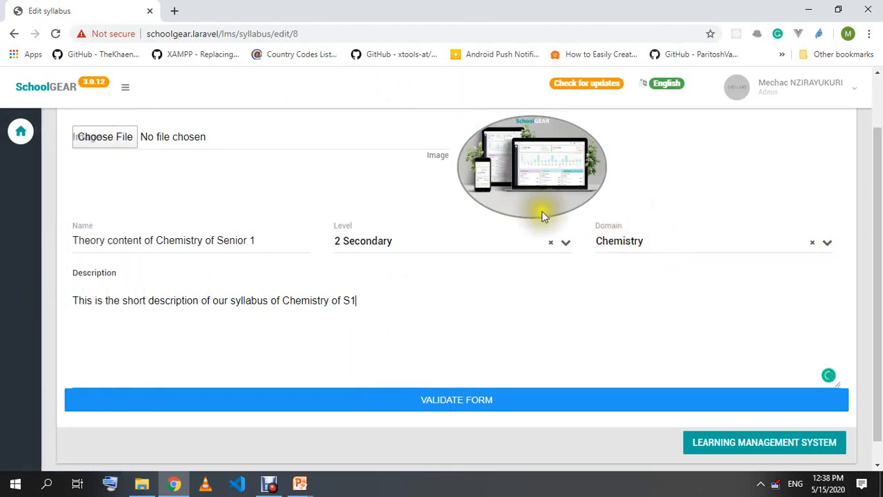
# - Save the syllabus changes and open the lessons of "Theory content of Chemistry of Senior 1"
pyautogui.click(476, 406)
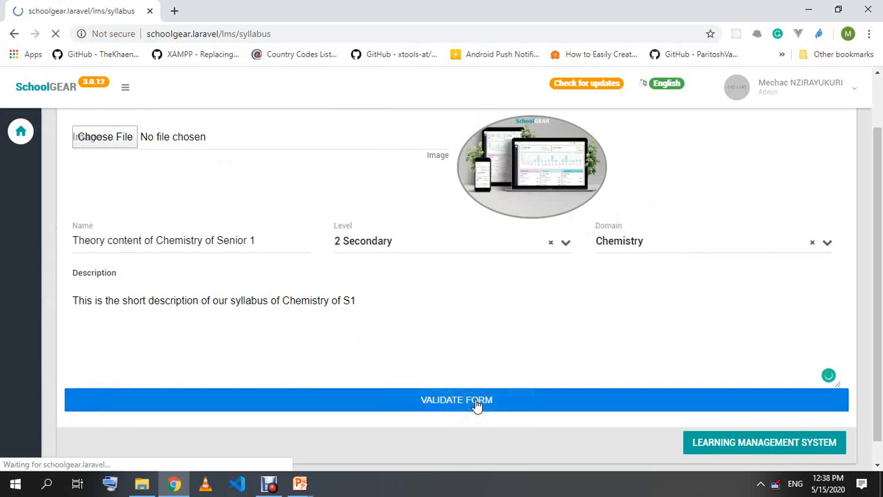
pyautogui.scroll(-4, 111, 307)
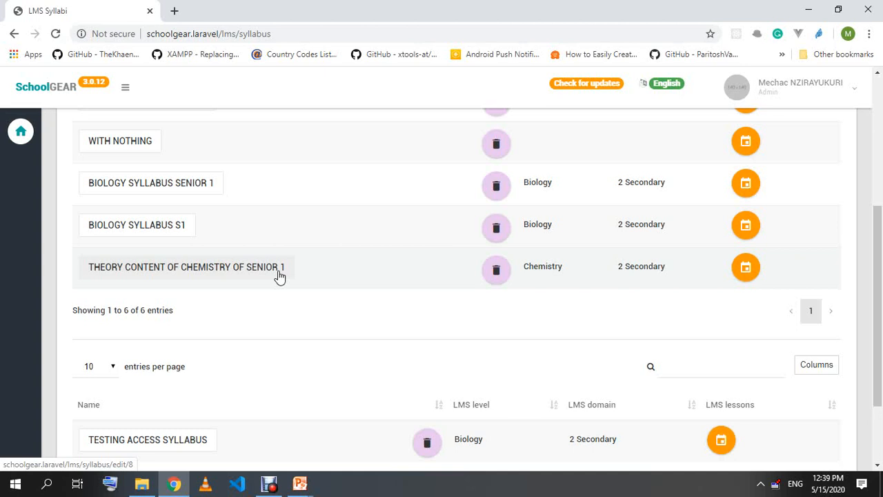
pyautogui.click(281, 273)
pyautogui.click(750, 276)
pyautogui.click(753, 276)
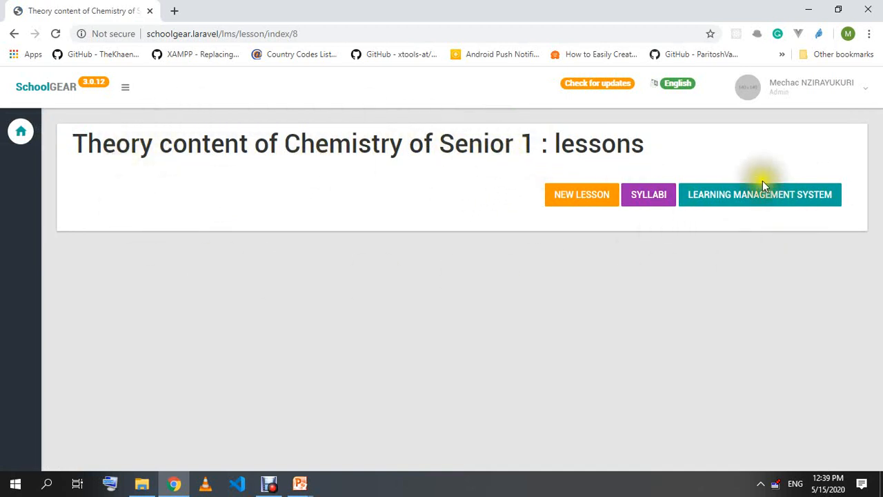
# - Start a new lesson for the Chemistry syllabus and choose Capture.PNG from the Pictures folder as its image
pyautogui.moveTo(78, 142); pyautogui.dragTo(690, 138)
pyautogui.click(557, 145)
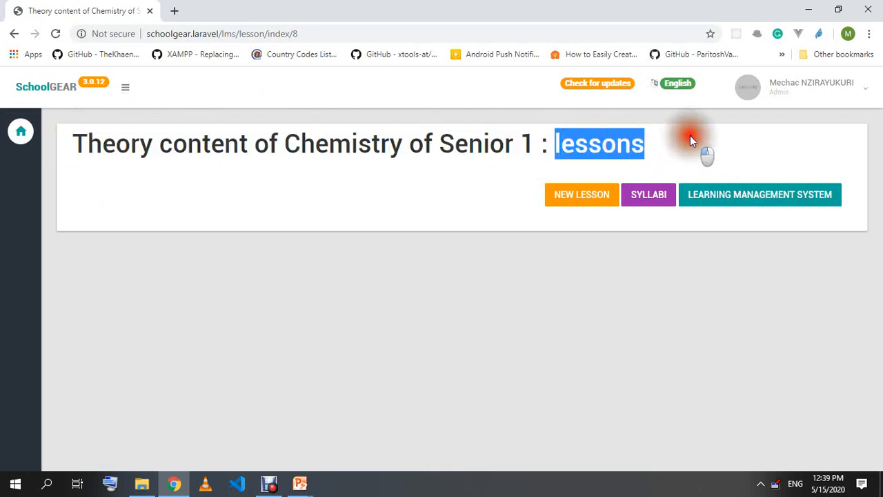
pyautogui.click(257, 165)
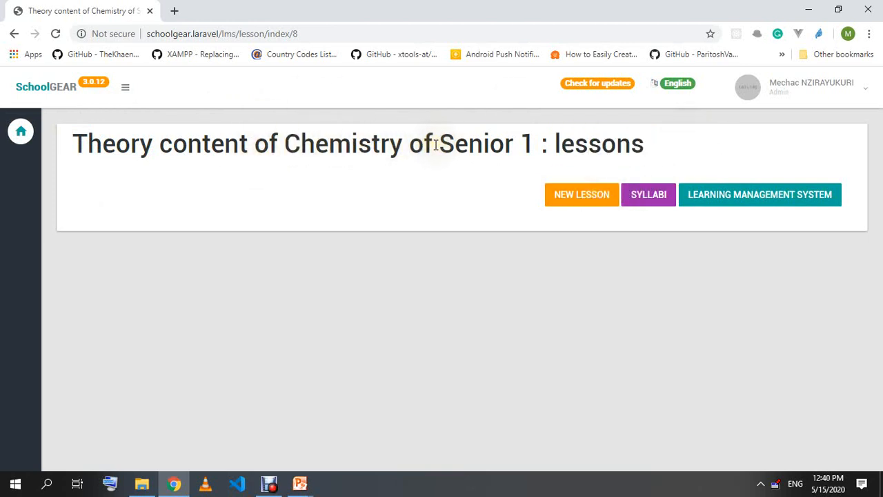
pyautogui.click(583, 201)
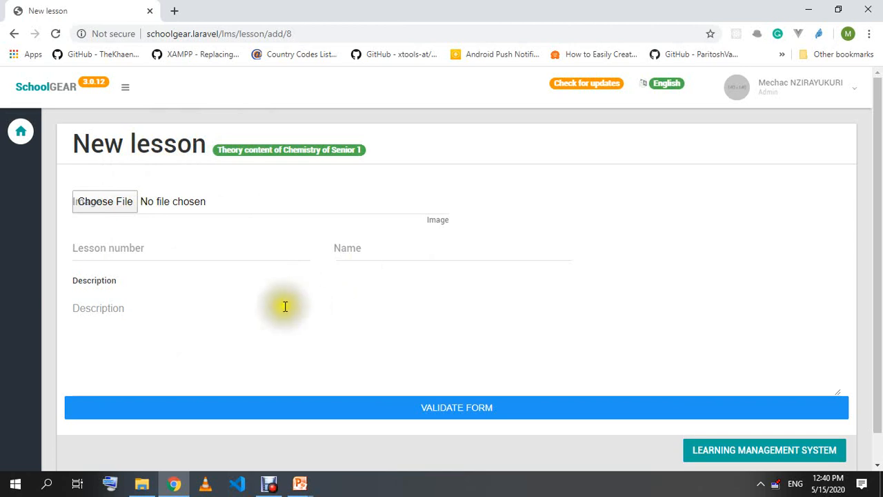
pyautogui.click(119, 202)
pyautogui.click(305, 187)
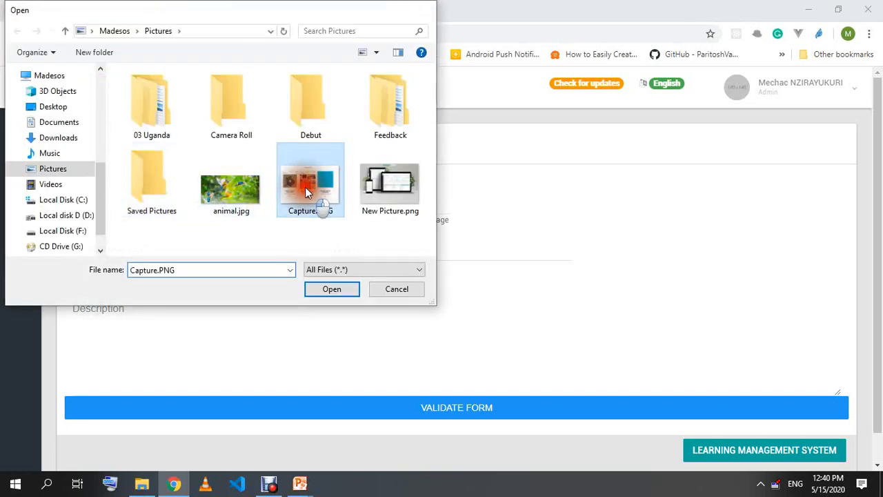
pyautogui.doubleClick(305, 187)
# - Set the lesson number to 1 and name the lesson "Lesson 1 : Understing the reasons"
pyautogui.click(143, 253)
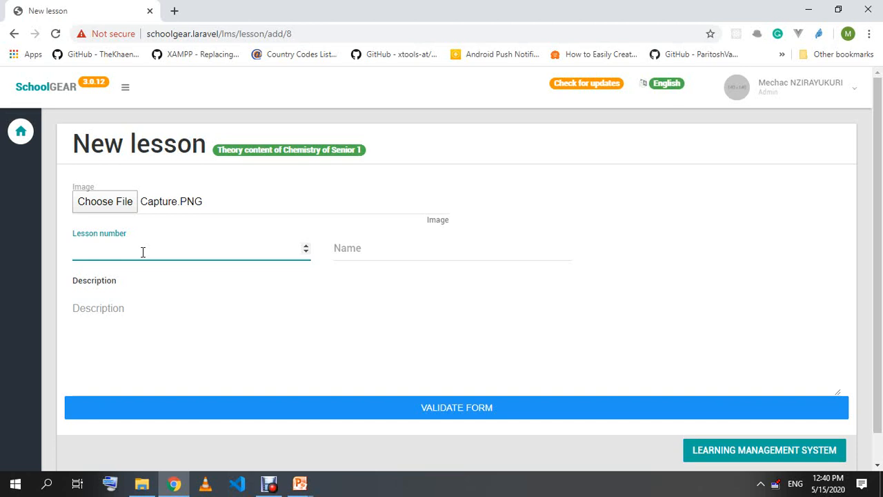
pyautogui.write('1')
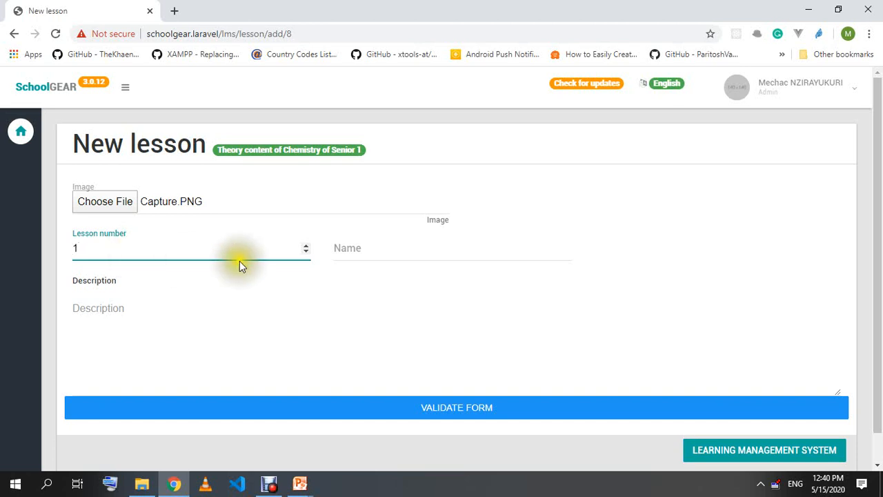
pyautogui.click(399, 255)
pyautogui.write('Lesso')
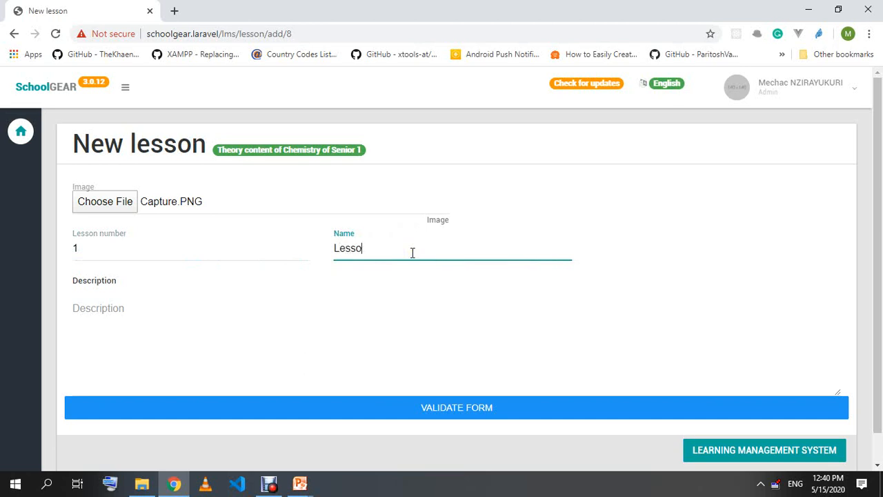
pyautogui.write('n 1 : UNi')
pyautogui.press('BackSpace')
pyautogui.press('BackSpace')
pyautogui.write('ndersting')
pyautogui.write(' conce')
pyautogui.press('BackSpace')
pyautogui.press('BackSpace')
pyautogui.press('BackSpace')
pyautogui.press('BackSpace')
pyautogui.press('BackSpace')
pyautogui.write('the reasons ')
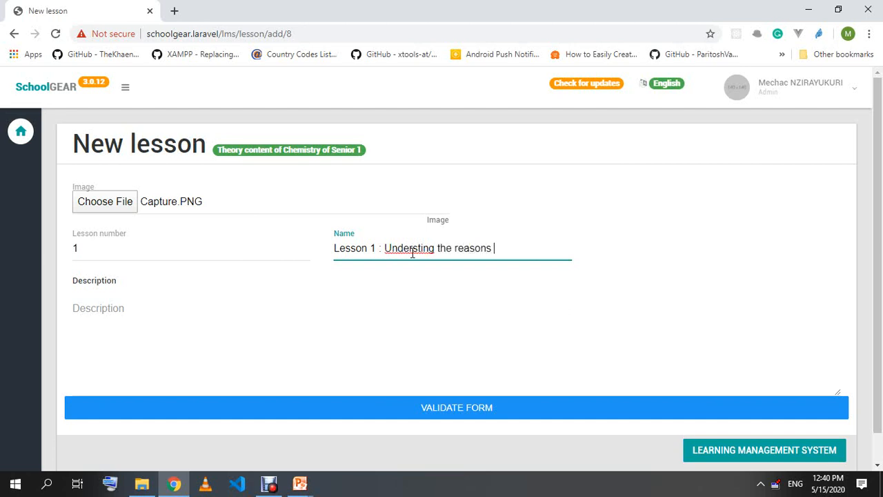
pyautogui.write('fo')
pyautogui.press('BackSpace')
pyautogui.press('BackSpace')
# - Enter the lesson description "In this lesson we are going to learn what are the reasons of having started this syllabus"
pyautogui.click(123, 308)
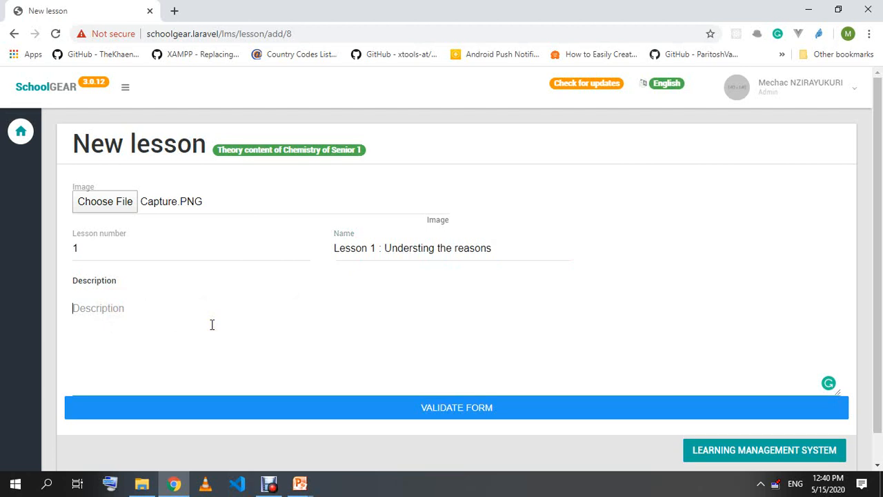
pyautogui.write('U')
pyautogui.press('BackSpace')
pyautogui.write('H')
pyautogui.press('BackSpace')
pyautogui.write('In this les')
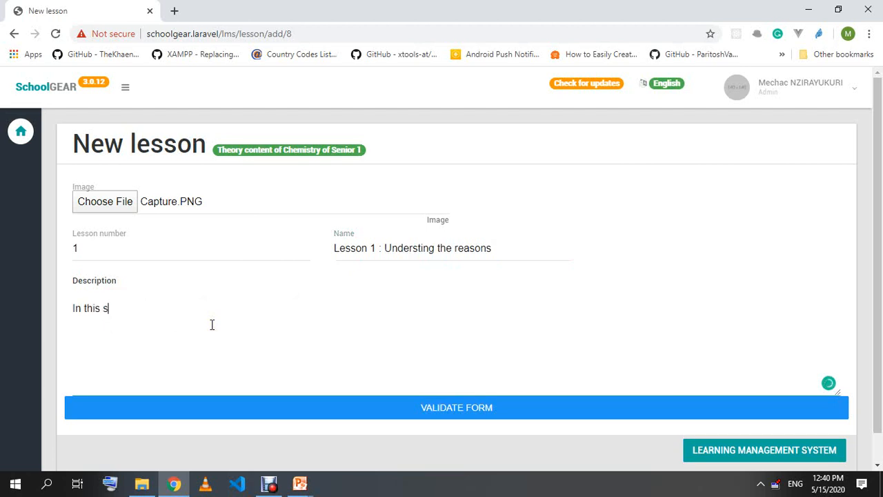
pyautogui.press('BackSpace')
pyautogui.write('lesson er')
pyautogui.press('BackSpace')
pyautogui.press('BackSpace')
pyautogui.write('we')
pyautogui.press('BackSpace')
pyautogui.press('BackSpace')
pyautogui.press('BackSpace')
pyautogui.write('we')
pyautogui.press('BackSpace')
pyautogui.press('BackSpace')
pyautogui.write('we are goi')
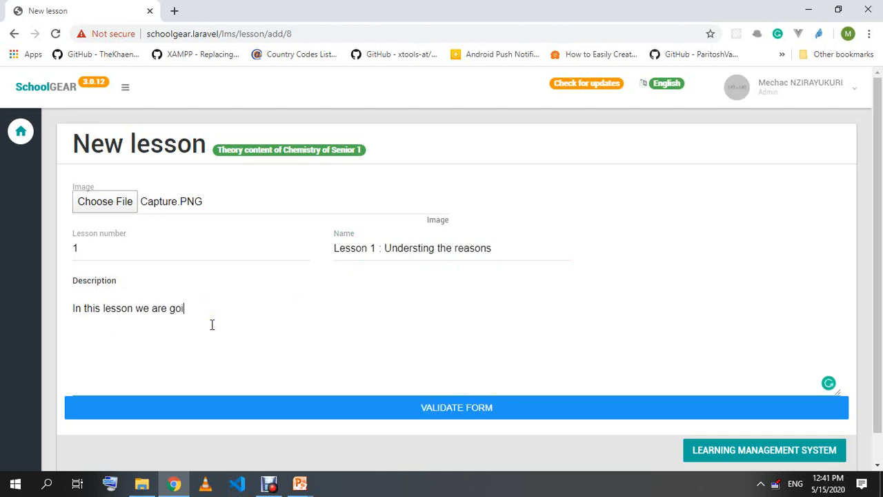
pyautogui.write('ng to learn wha')
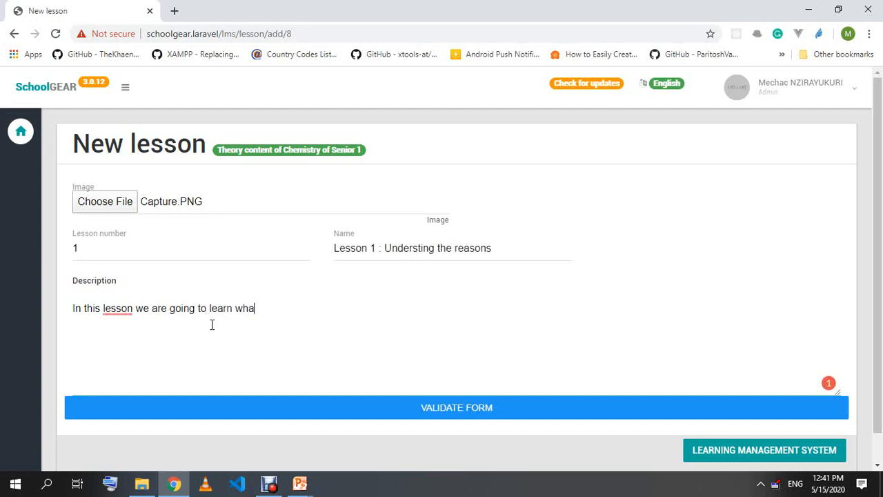
pyautogui.write('t are the reasons of ha')
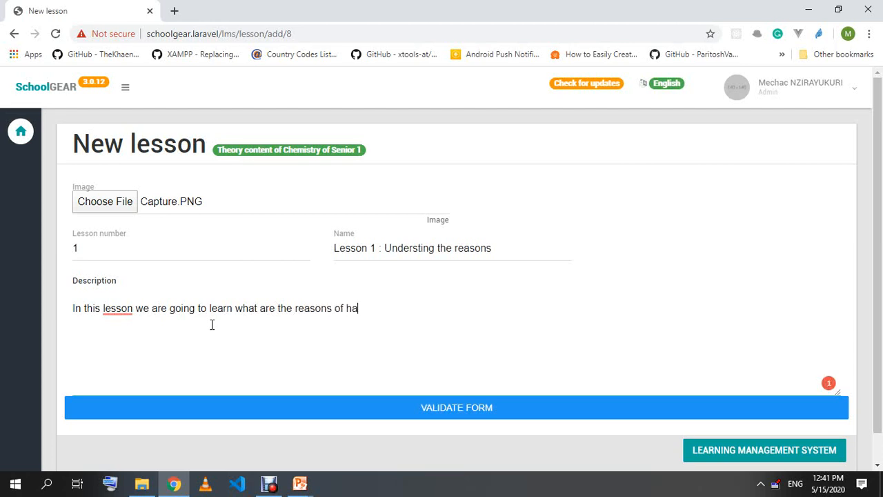
pyautogui.write('ving started this ')
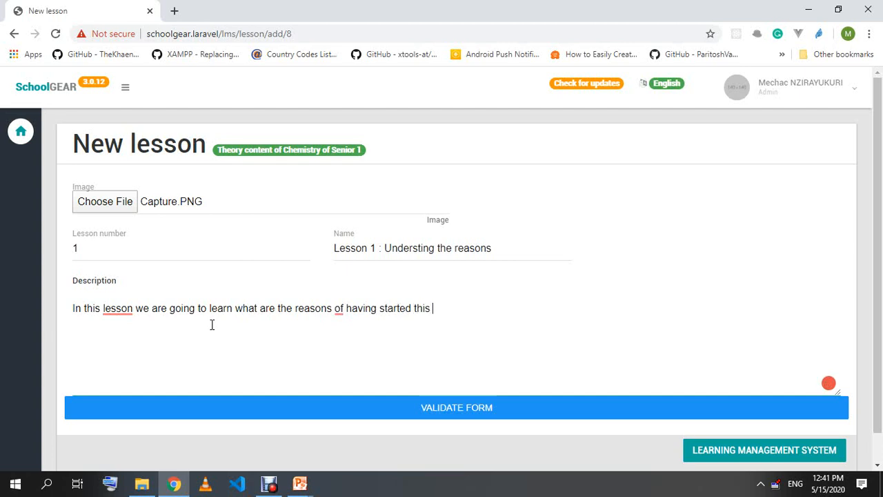
pyautogui.write('syllabus')
# - Check the description text and save the first lesson of the Chemistry syllabus
pyautogui.moveTo(468, 309); pyautogui.dragTo(508, 324)
pyautogui.moveTo(101, 309); pyautogui.dragTo(71, 309)
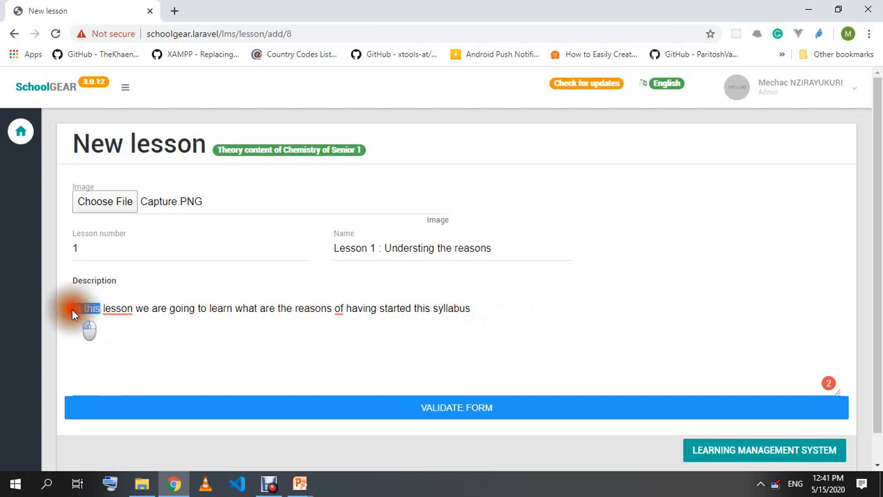
pyautogui.click(525, 311)
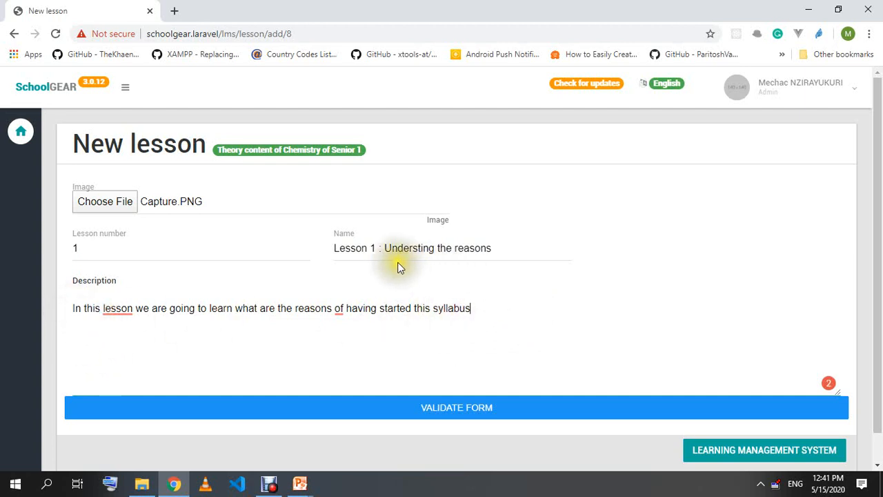
pyautogui.click(450, 409)
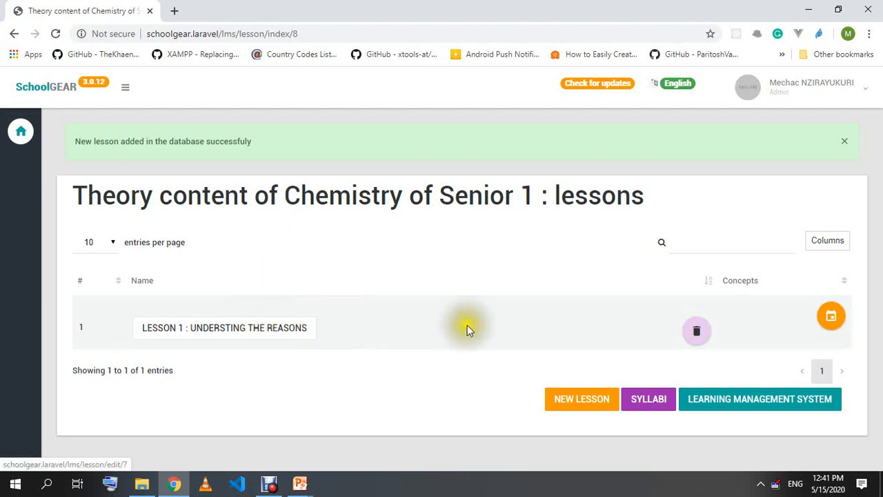
# - Compare the syllabus's lesson list with the "LMS Content structure" slide in PowerPoint and return to the browser
pyautogui.moveTo(535, 197); pyautogui.dragTo(59, 182)
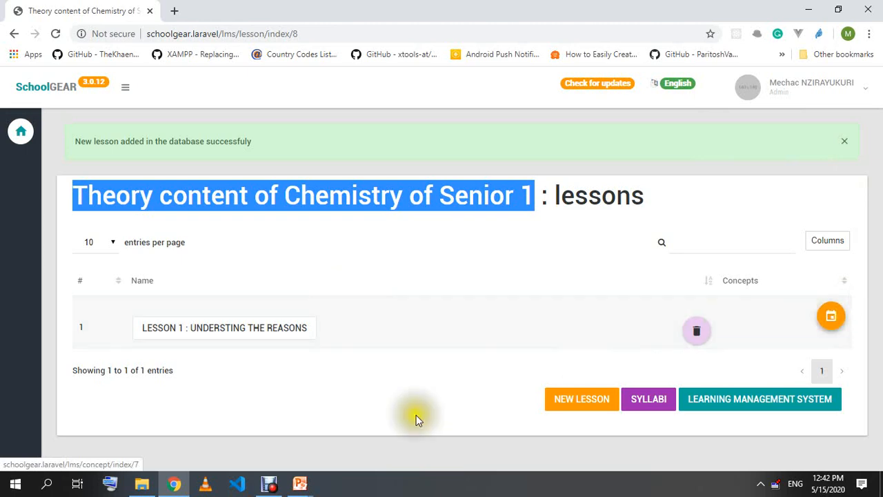
pyautogui.click(300, 484)
pyautogui.click(356, 442)
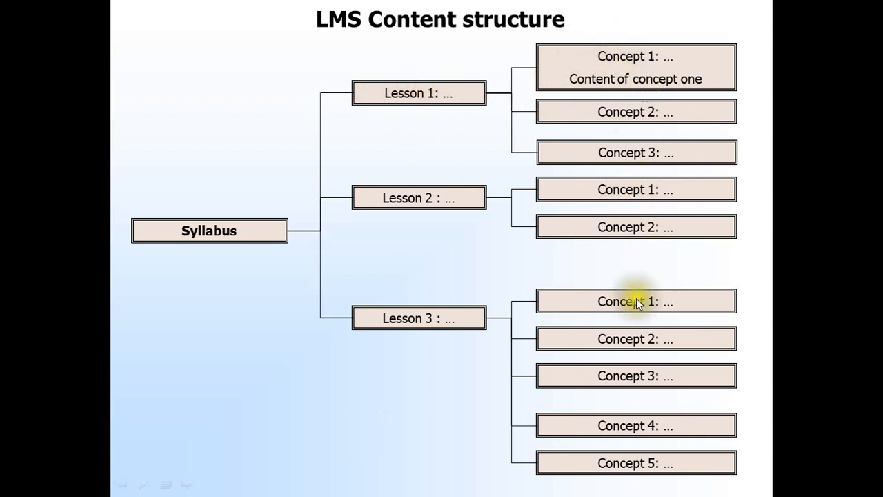
pyautogui.hotkey('alt', 'Tab')
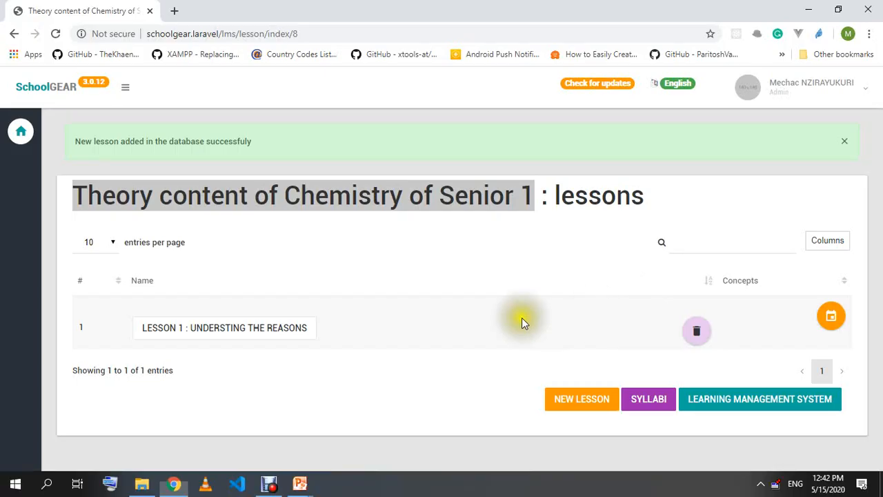
pyautogui.click(436, 331)
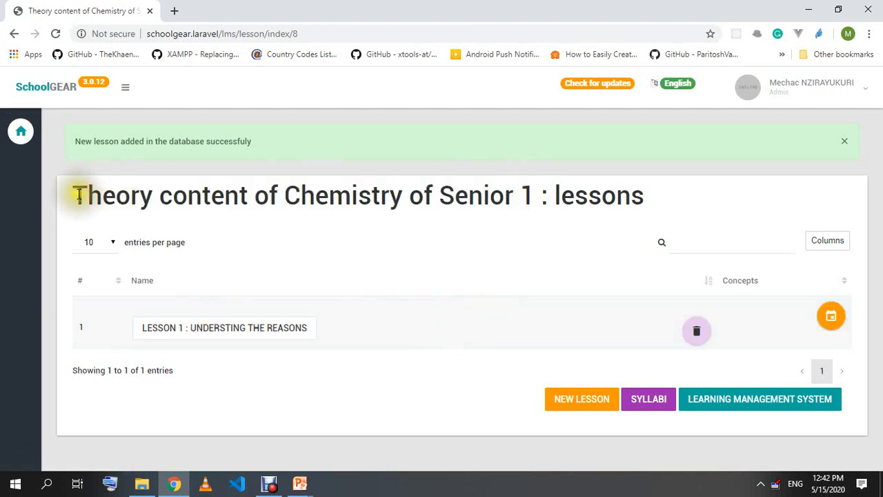
# - Highlight the syllabus title in the lessons heading and decline the incoming Skype call
pyautogui.moveTo(77, 194); pyautogui.dragTo(535, 200)
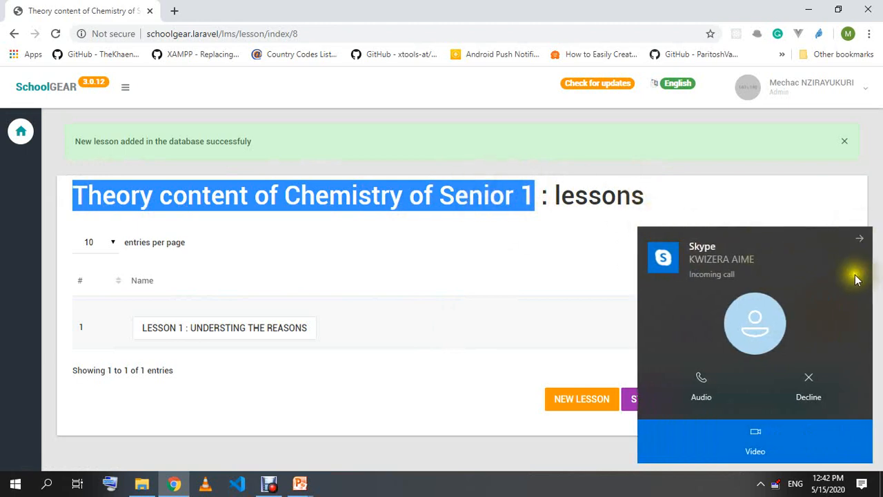
pyautogui.click(809, 387)
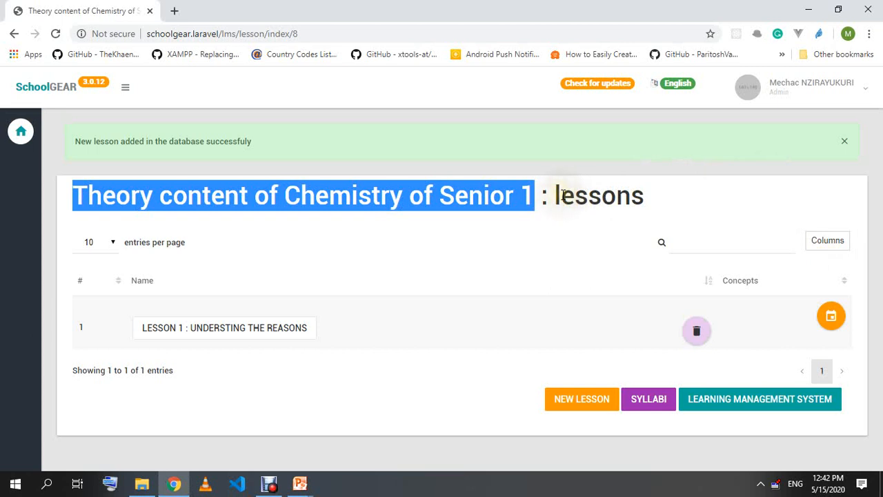
pyautogui.click(721, 182)
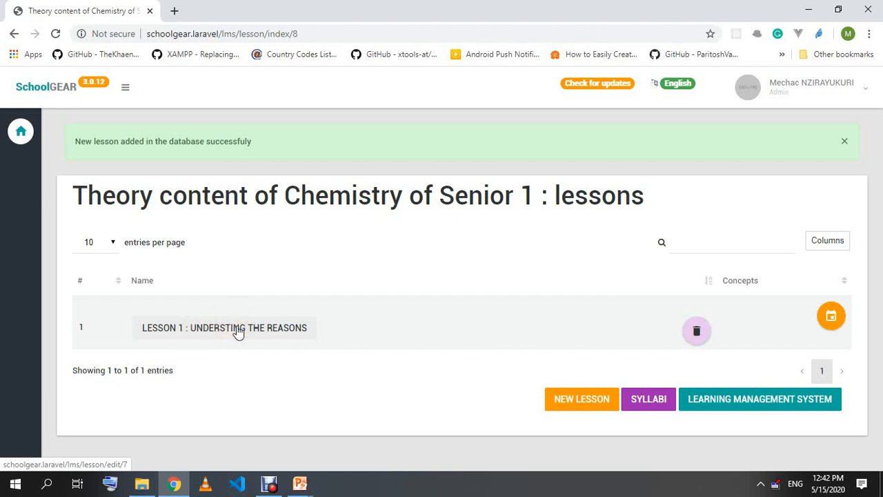
# - Start another lesson in the syllabus with lesson number 2 and the name "Lesson 2: Going further in undertanding"
pyautogui.click(552, 399)
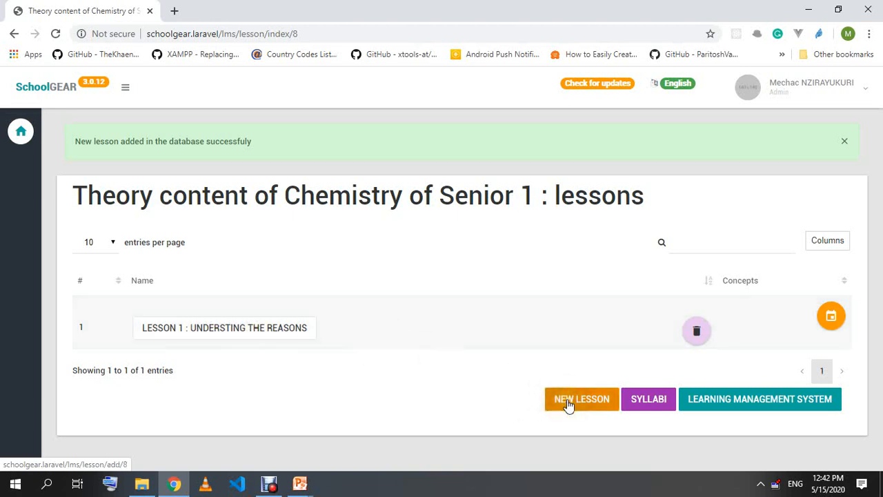
pyautogui.click(567, 403)
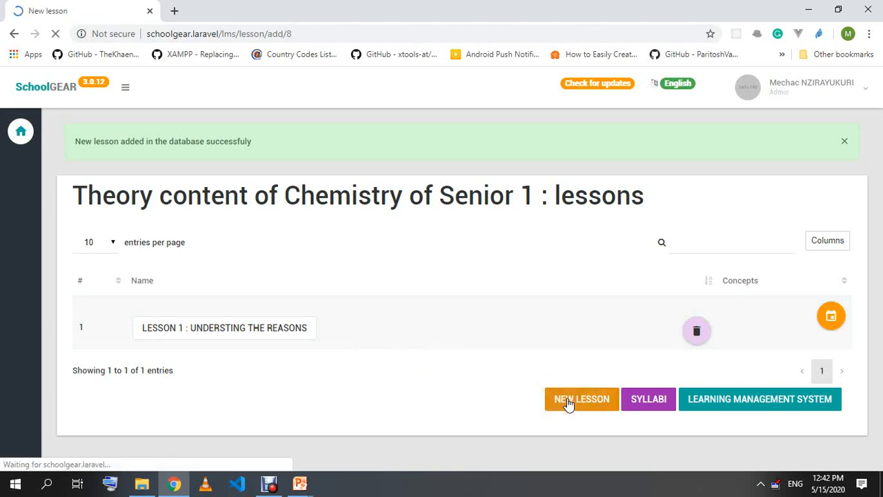
pyautogui.click(158, 249)
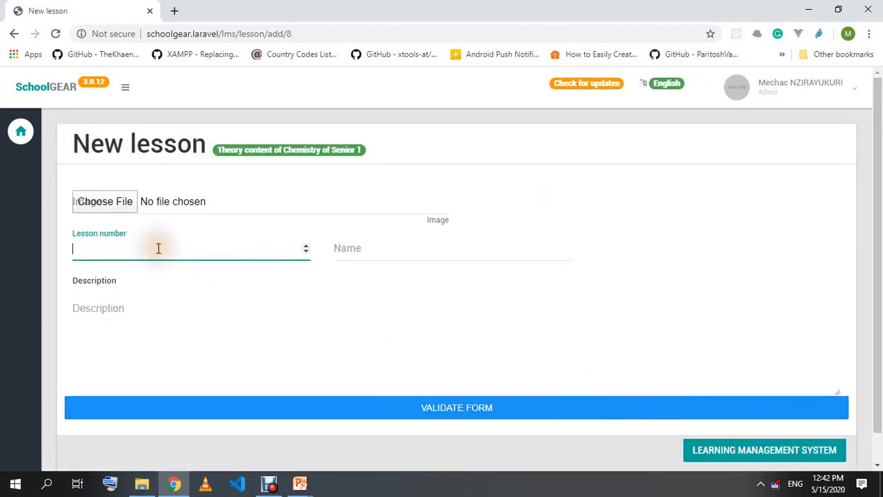
pyautogui.press('Tab')
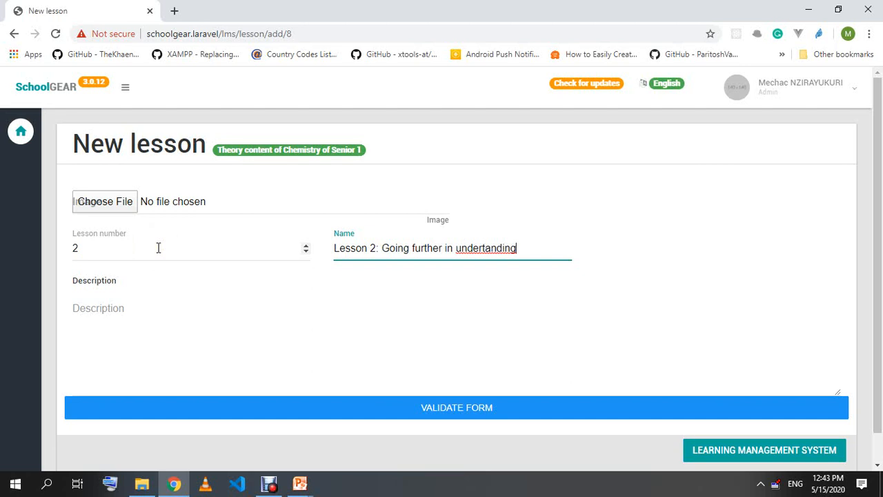
# - Try to insert the missing "s" into the misspelled word "undertanding" in the new lesson's name
pyautogui.click(497, 248)
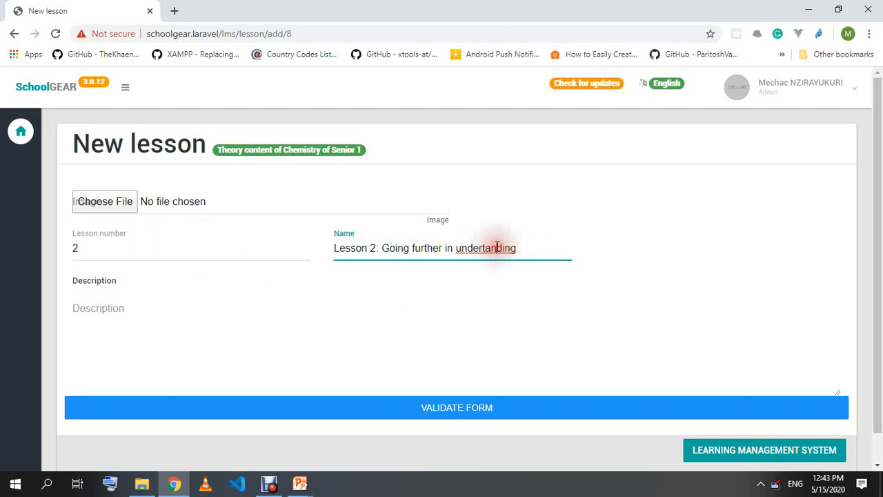
pyautogui.click(475, 249)
pyautogui.write('s')
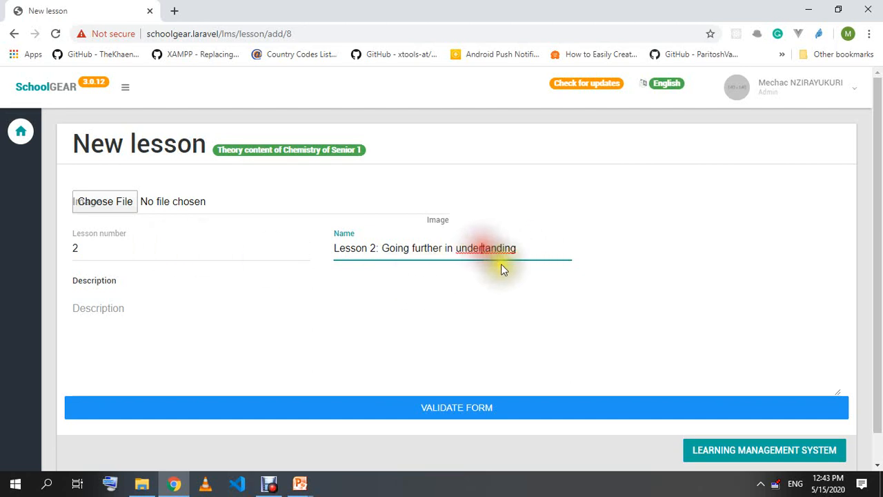
pyautogui.click(535, 250)
pyautogui.click(479, 250)
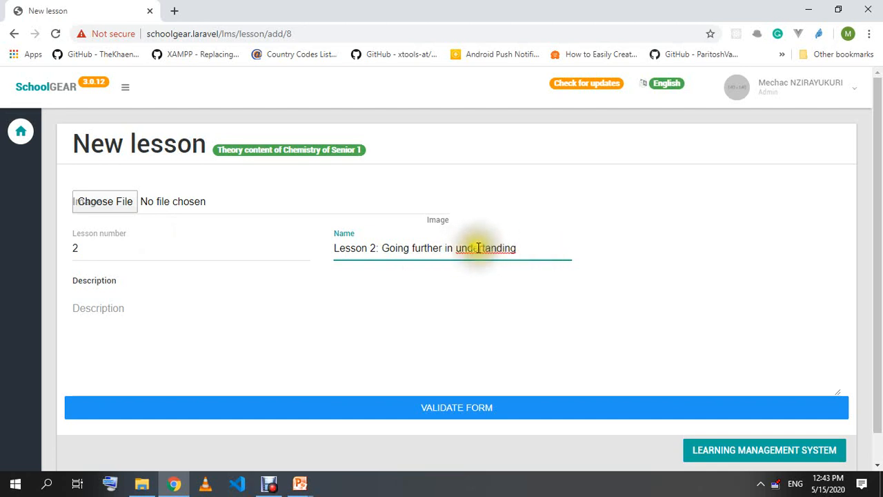
pyautogui.click(536, 247)
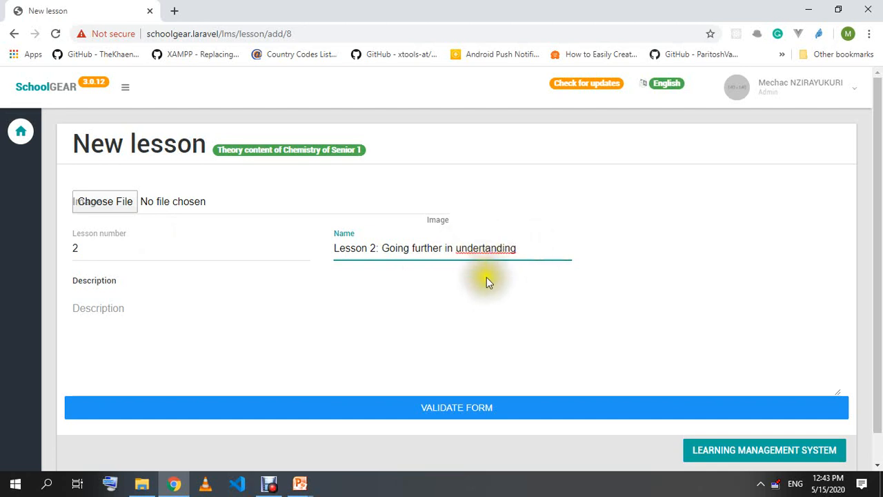
# - Dismiss the image selection without choosing a file and save the second lesson without a description
pyautogui.click(226, 318)
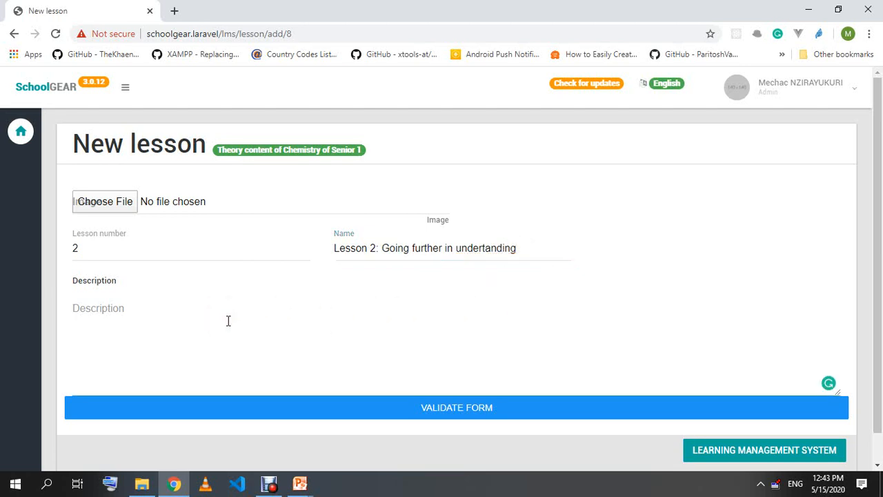
pyautogui.click(122, 201)
pyautogui.click(422, 11)
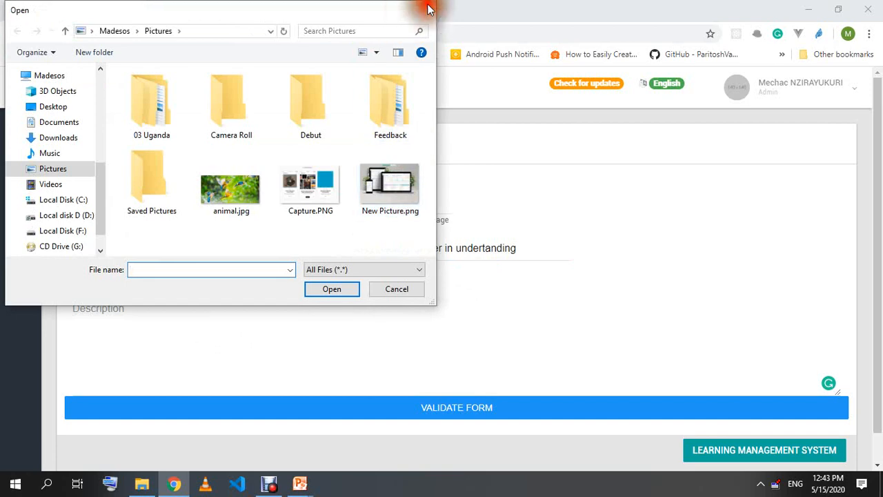
pyautogui.click(369, 406)
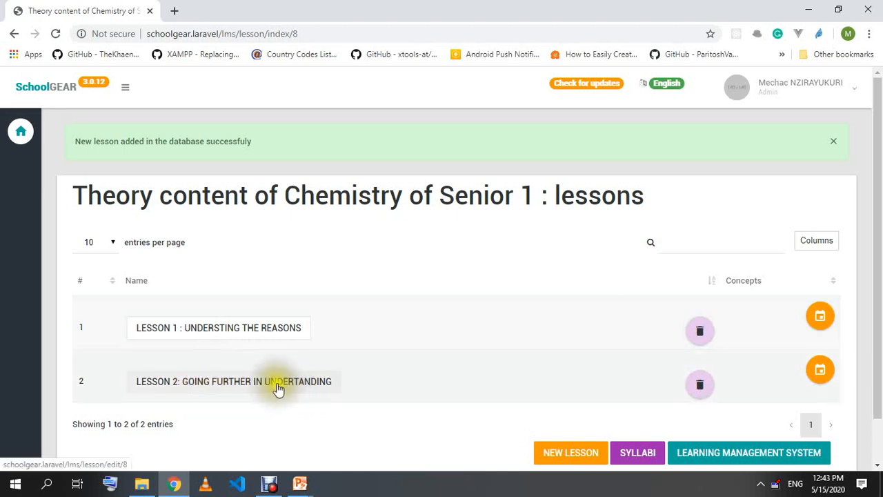
# - Reopen the second lesson, correct its name to "Lesson 2: Going further in understanding" and save the change
pyautogui.click(277, 384)
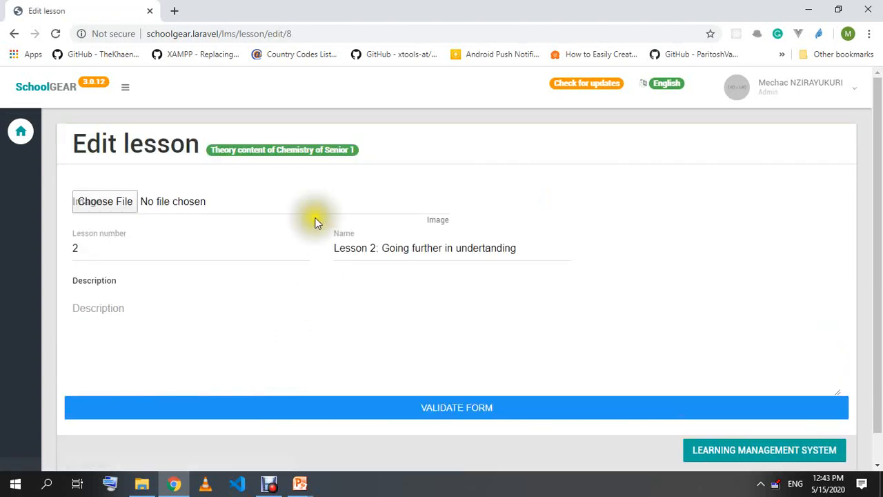
pyautogui.click(486, 249)
pyautogui.write('s')
pyautogui.click(315, 360)
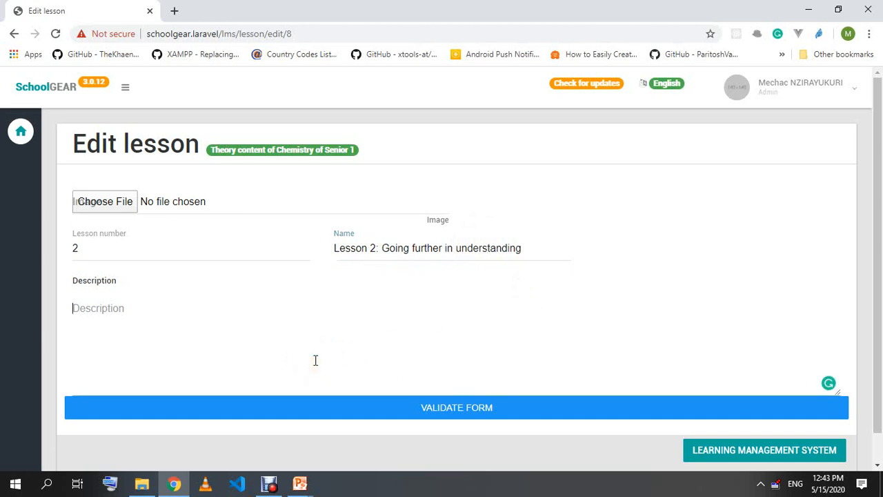
pyautogui.click(444, 408)
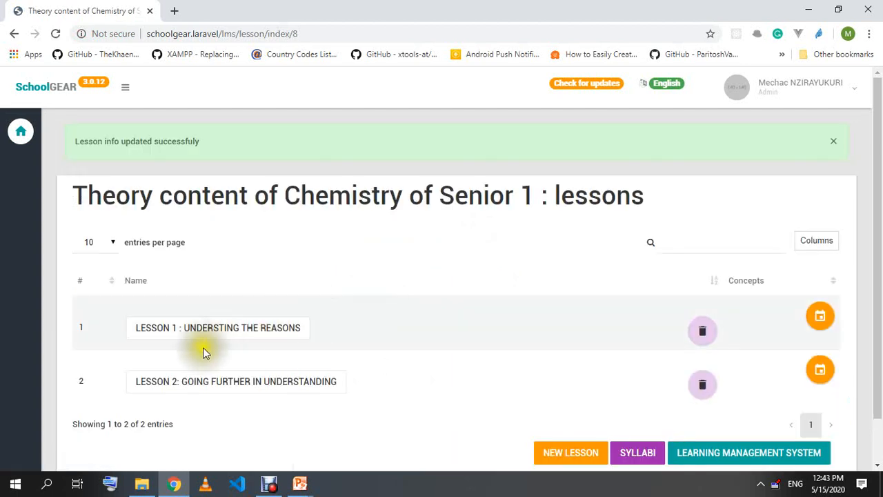
pyautogui.scroll(-1, 266, 372)
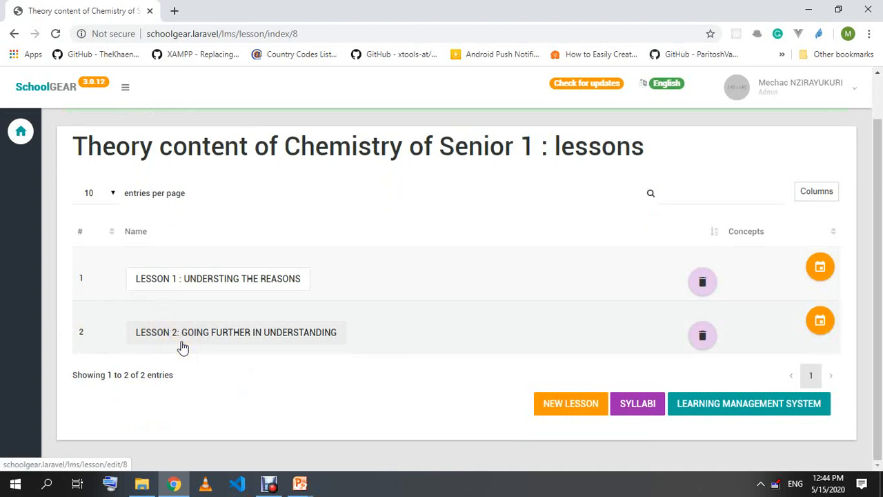
# - Add a lesson to the Chemistry syllabus with lesson number 4 and the name "Lesson 4", and save it without a description
pyautogui.click(564, 406)
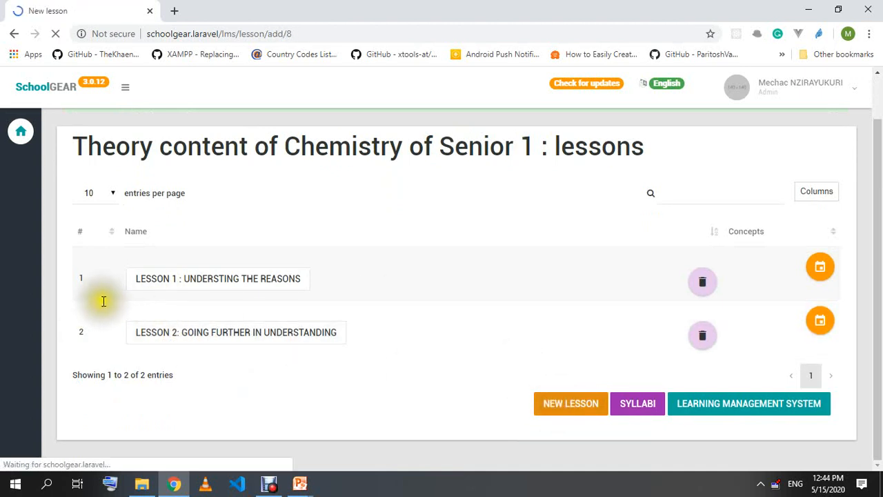
pyautogui.click(104, 252)
pyautogui.write('4')
pyautogui.press('Tab')
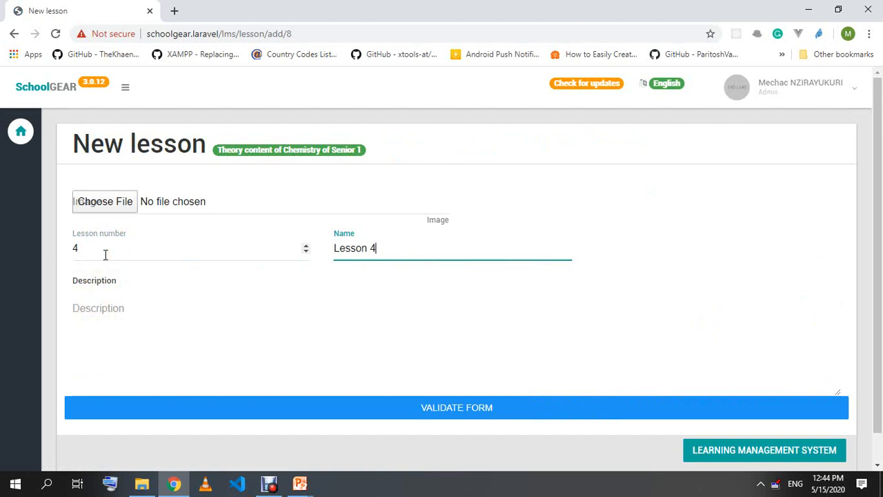
pyautogui.click(445, 408)
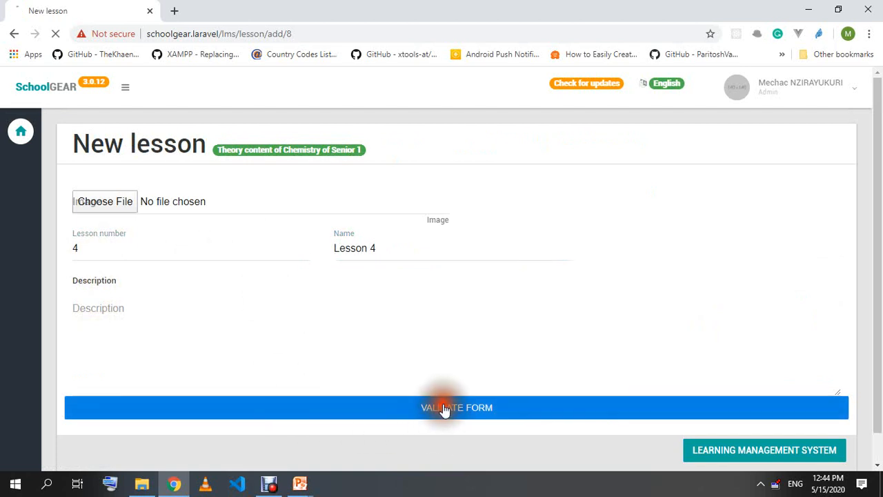
# - Add another lesson to the syllabus with lesson number 3 and the name "Lesson 3", and save it without a description
pyautogui.scroll(-1, 309, 402)
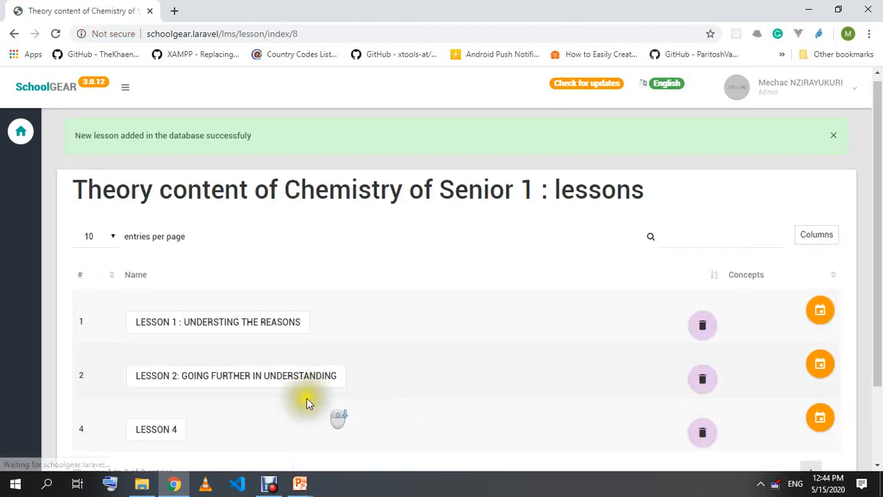
pyautogui.scroll(-2, 308, 402)
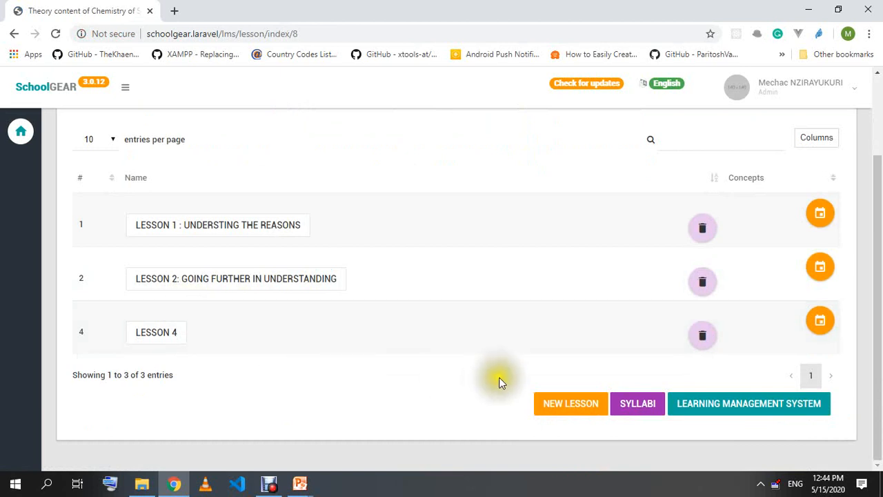
pyautogui.click(582, 409)
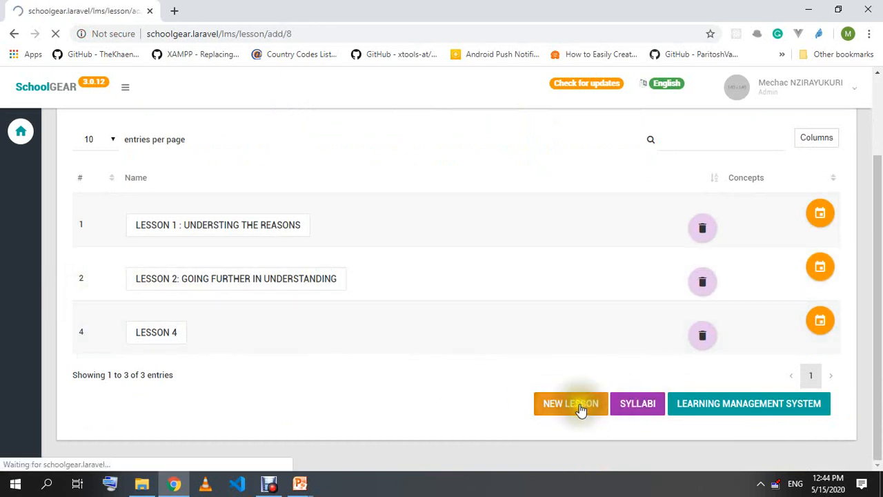
pyautogui.click(117, 250)
pyautogui.write('3')
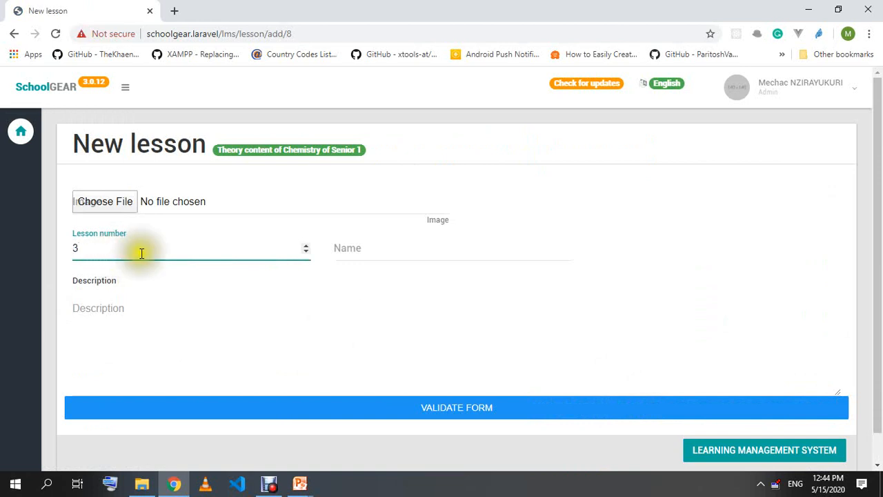
pyautogui.click(396, 256)
pyautogui.write('Lesson 3')
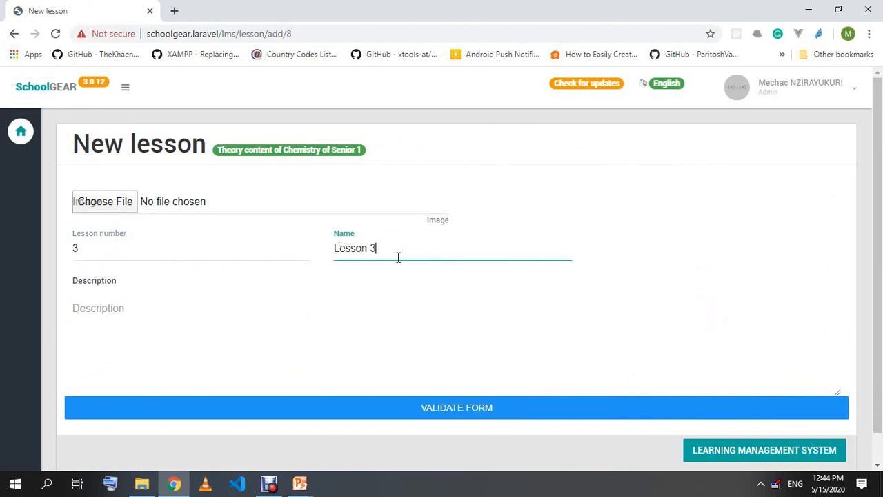
pyautogui.click(457, 409)
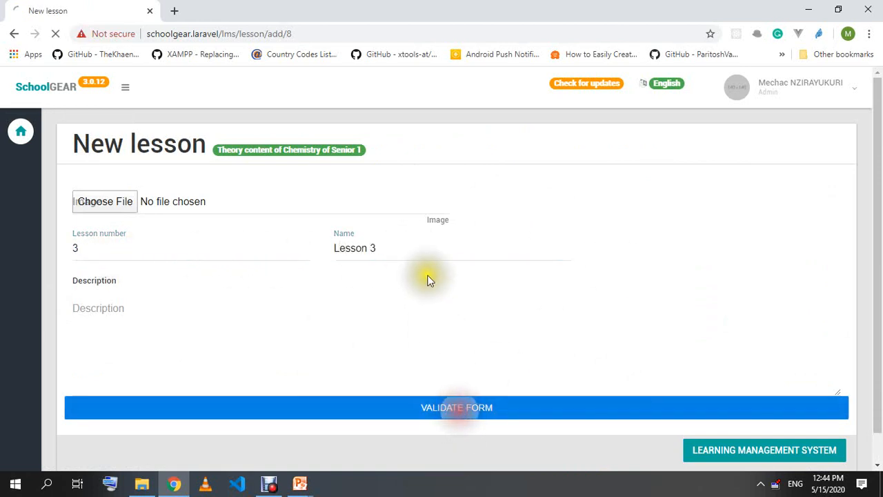
# - Consult the LMS Content structure slide in PowerPoint, return to the browser and open the concepts of Lesson 1
pyautogui.scroll(-3, 111, 355)
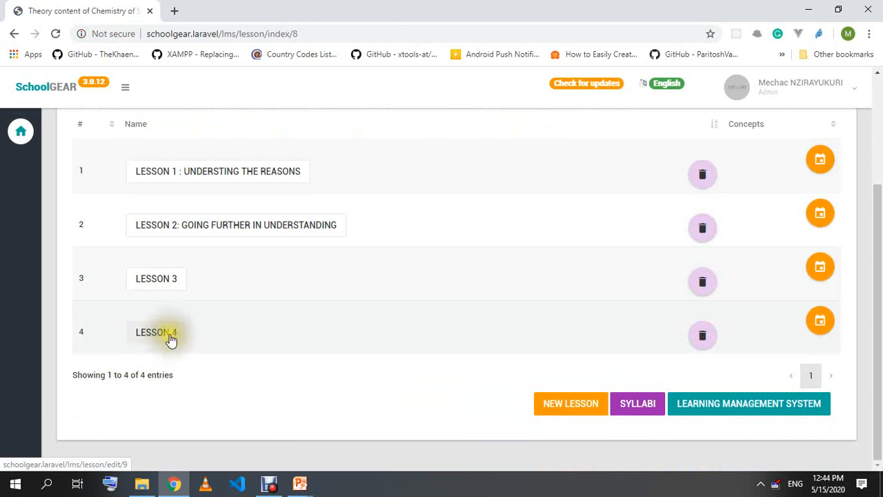
pyautogui.scroll(2, 285, 306)
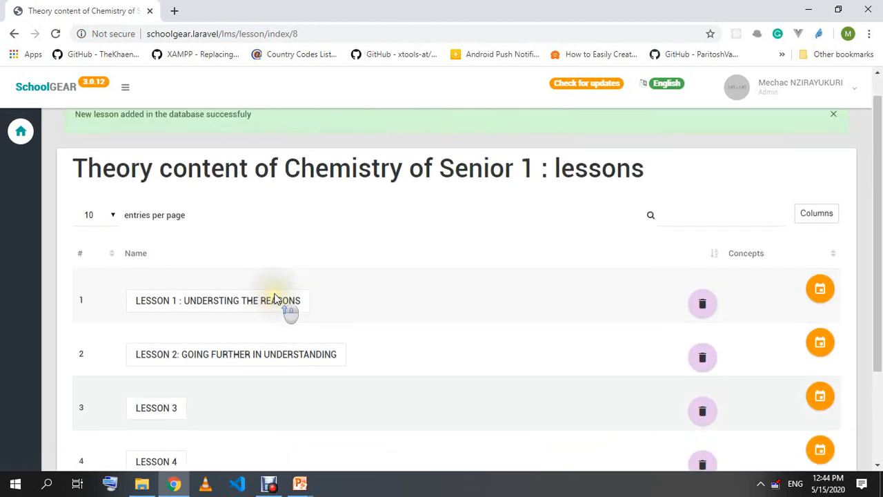
pyautogui.scroll(-1, 276, 298)
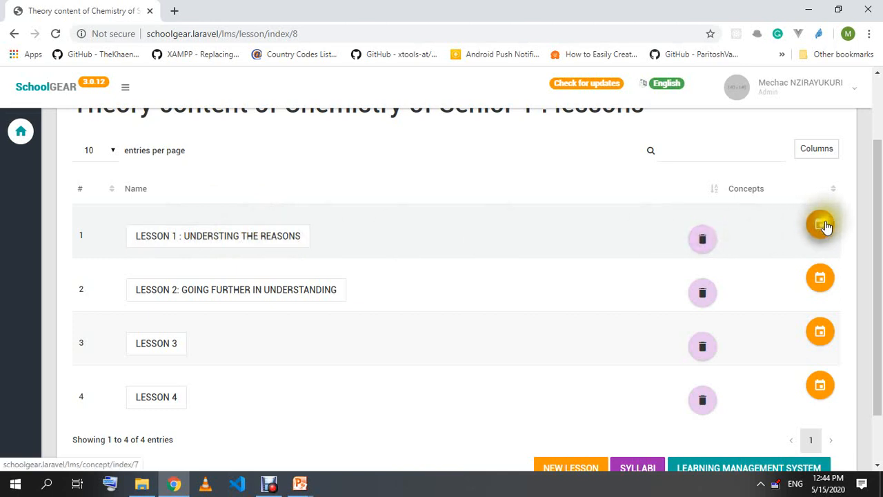
pyautogui.click(299, 483)
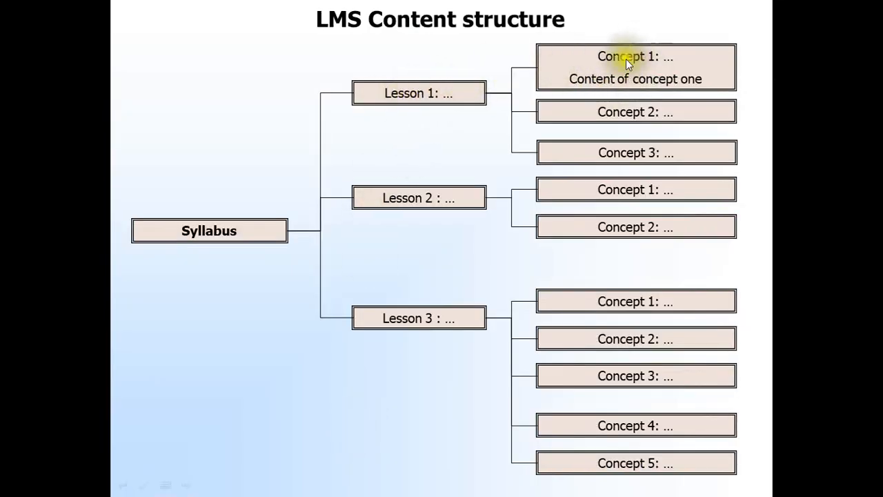
pyautogui.hotkey('alt', 'Tab')
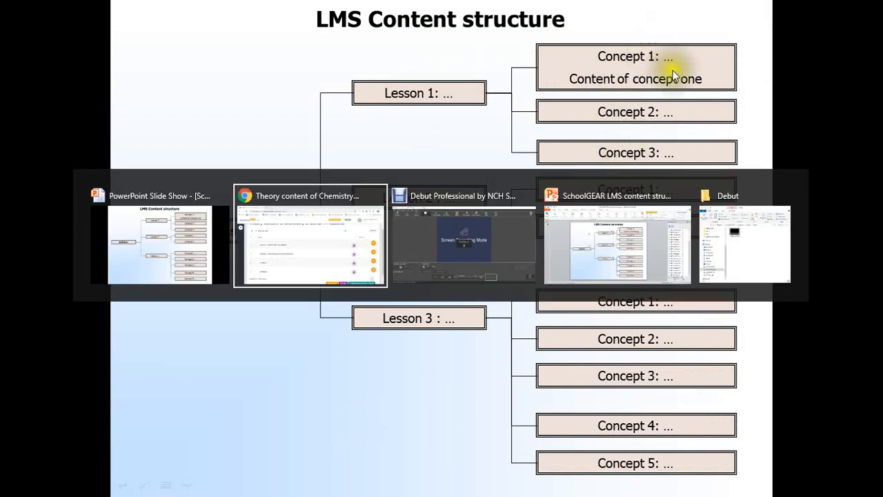
pyautogui.click(820, 224)
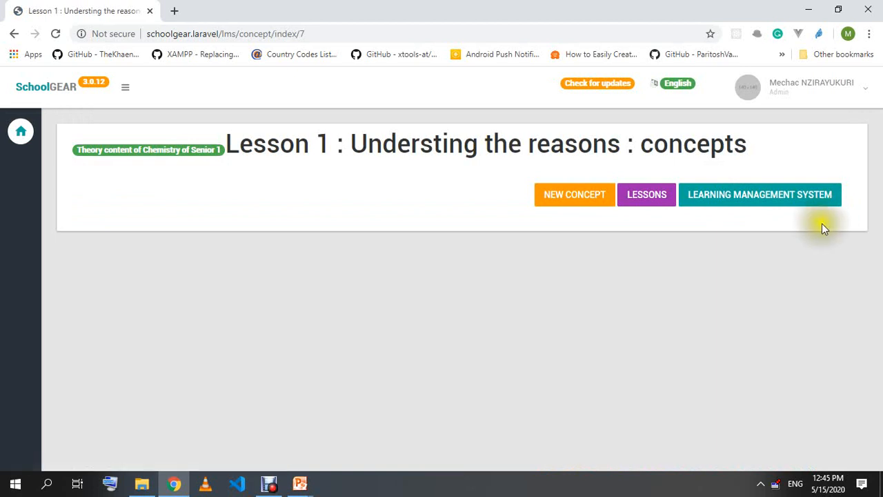
# - Examine the syllabus label and the lesson title in the heading of the Lesson 1 concepts page
pyautogui.moveTo(82, 147); pyautogui.dragTo(188, 150)
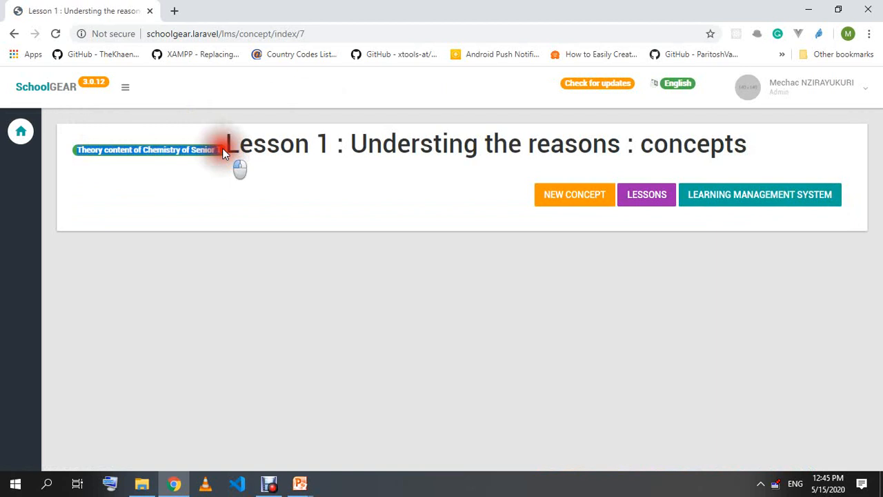
pyautogui.moveTo(222, 147); pyautogui.dragTo(614, 146)
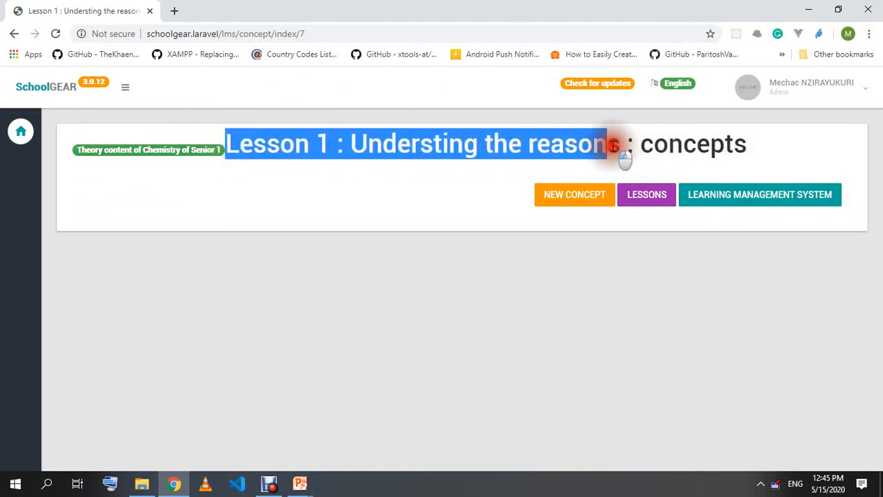
pyautogui.click(614, 146)
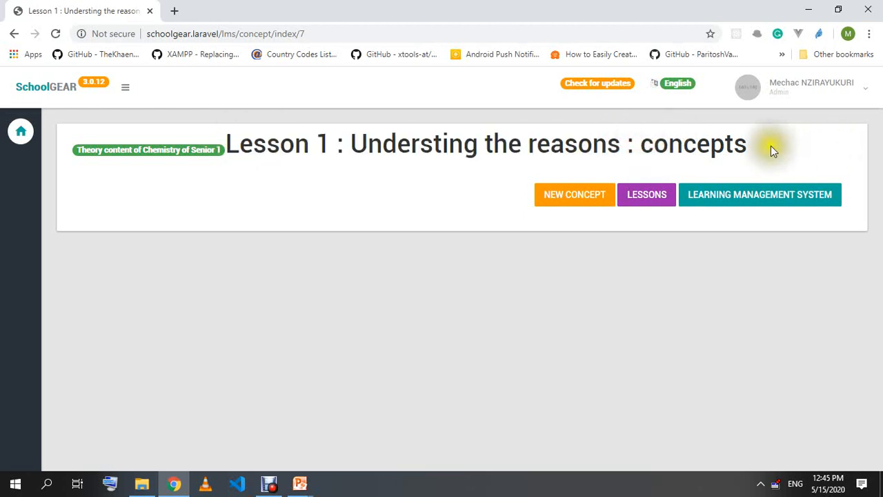
pyautogui.moveTo(771, 146); pyautogui.dragTo(230, 152)
pyautogui.click(615, 147)
pyautogui.moveTo(228, 151); pyautogui.dragTo(79, 153)
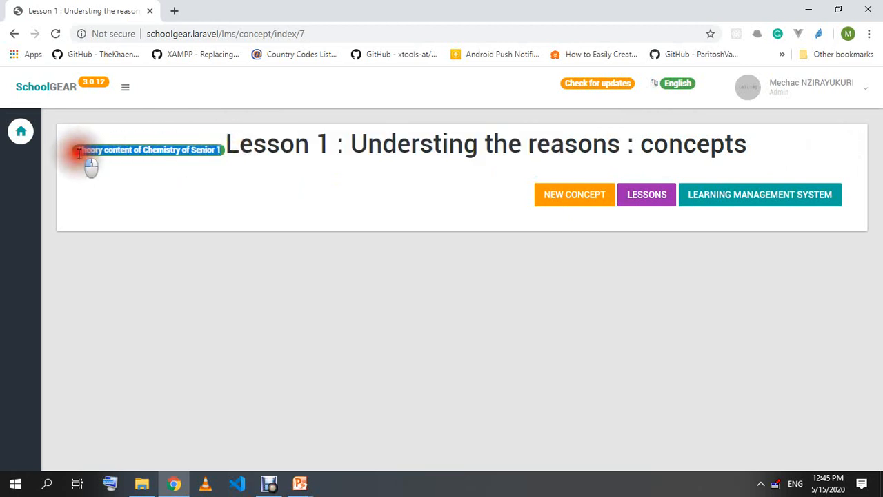
pyautogui.click(165, 183)
# - Start a new concept in Lesson 1 and consult the concept level on the LMS Content structure slide in PowerPoint
pyautogui.click(583, 197)
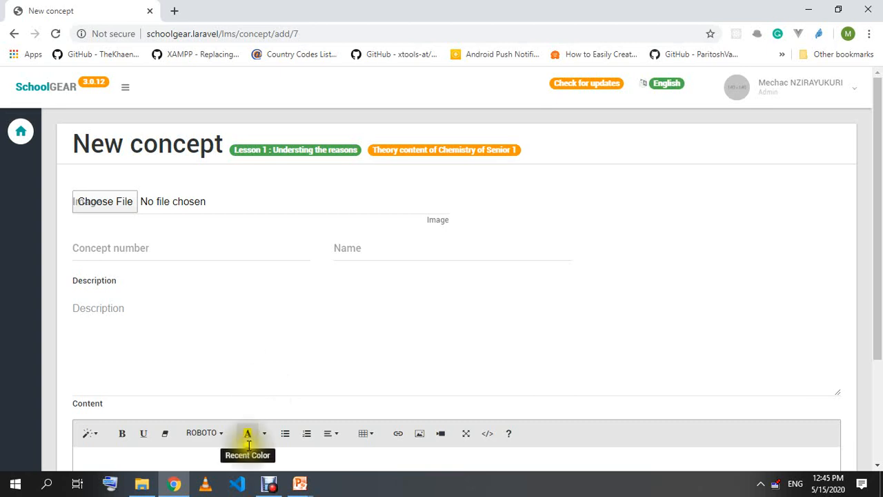
pyautogui.moveTo(300, 483)
pyautogui.click(371, 415)
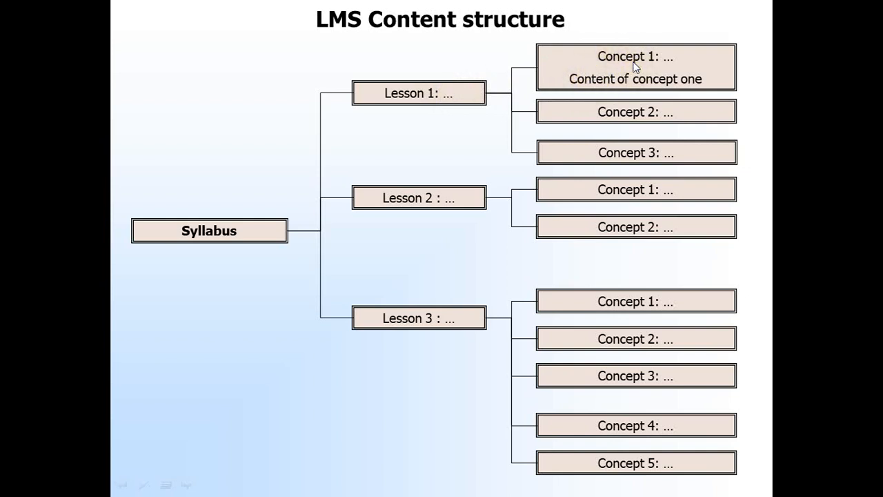
pyautogui.hotkey('alt', 'Tab')
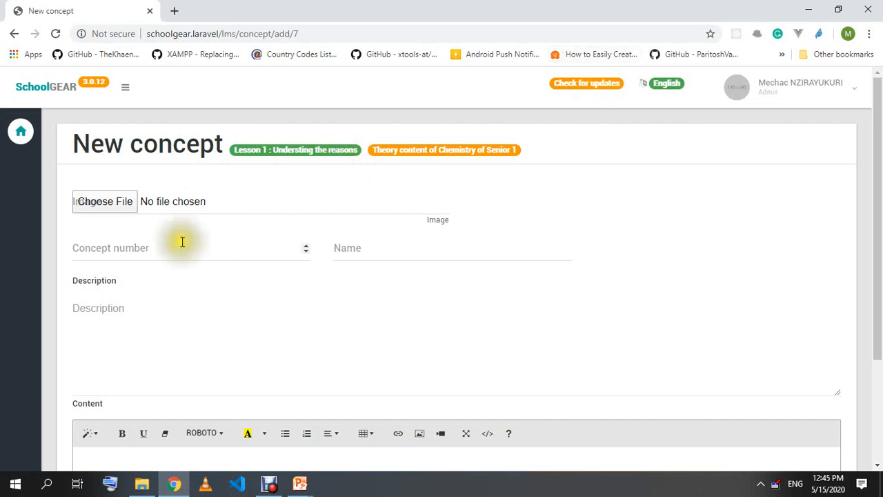
# - Recheck the content structure slide, and give the new concept the number 1 and the name "Concept 1: Introduction"
pyautogui.click(173, 250)
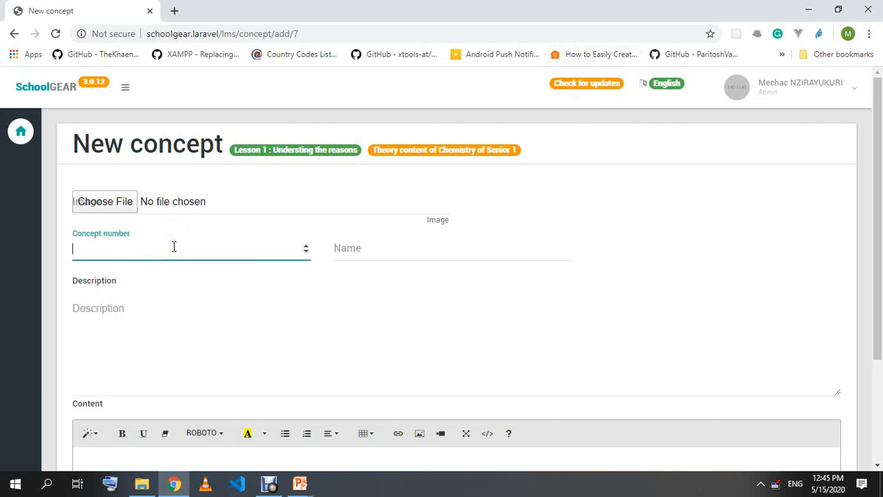
pyautogui.hotkey('alt', 'Tab')
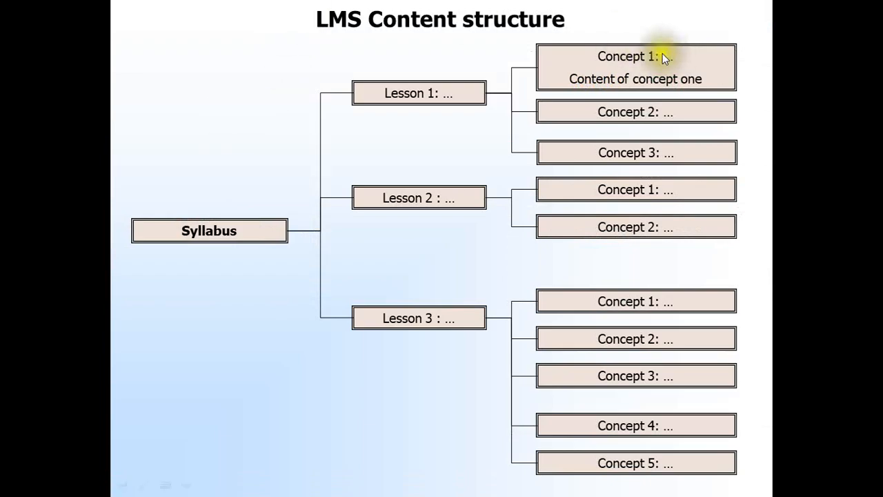
pyautogui.hotkey('alt', 'Tab')
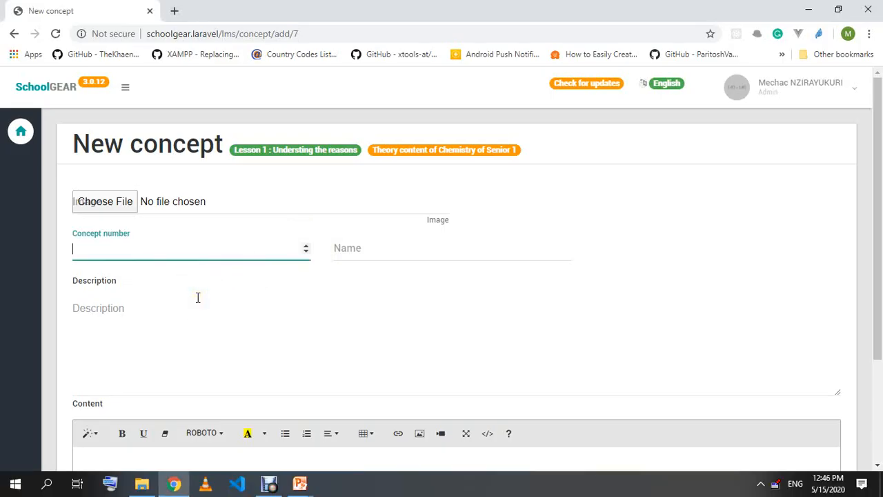
pyautogui.write('1')
pyautogui.click(431, 248)
pyautogui.write('Conc')
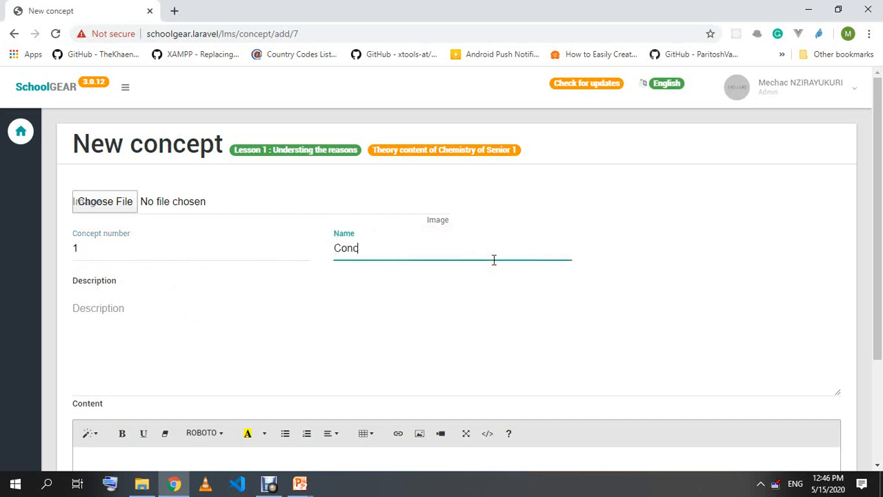
pyautogui.write('ept 1: Introduction')
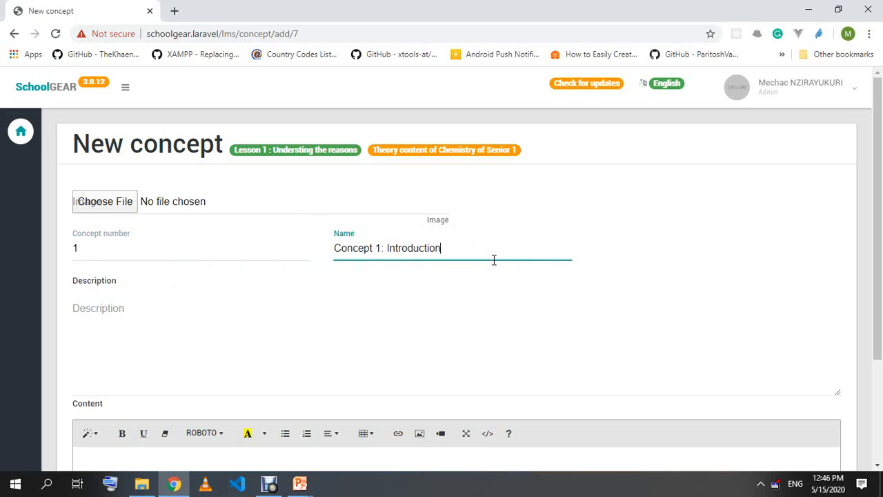
# - Change the concept number to 0 and the concept's name to "Concept 0: Introduction"
pyautogui.doubleClick(75, 248)
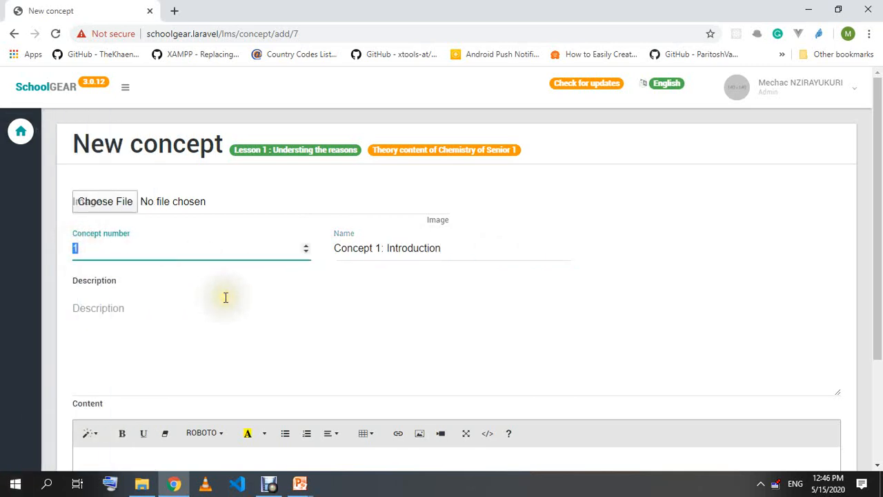
pyautogui.write('0')
pyautogui.doubleClick(379, 248)
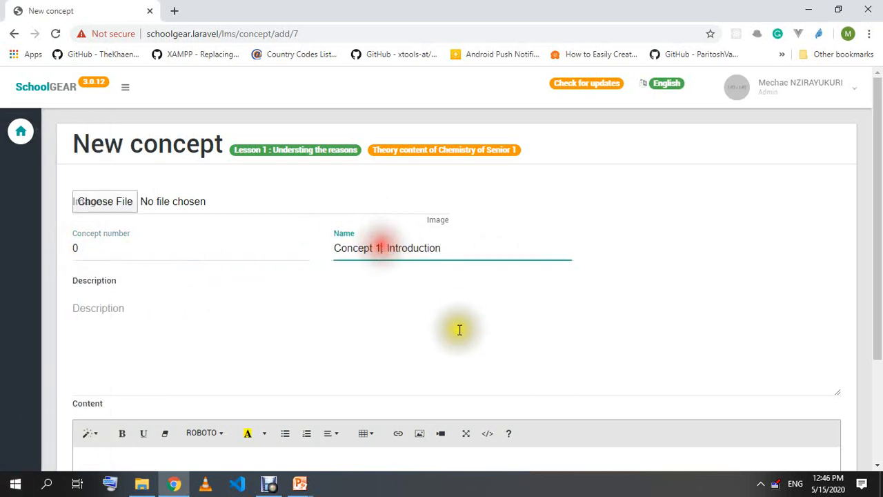
pyautogui.press('BackSpace')
pyautogui.write('0')
# - Enter the concept's description "The introduction comes here to allow students have a picture of what is in this concept"
pyautogui.click(69, 337)
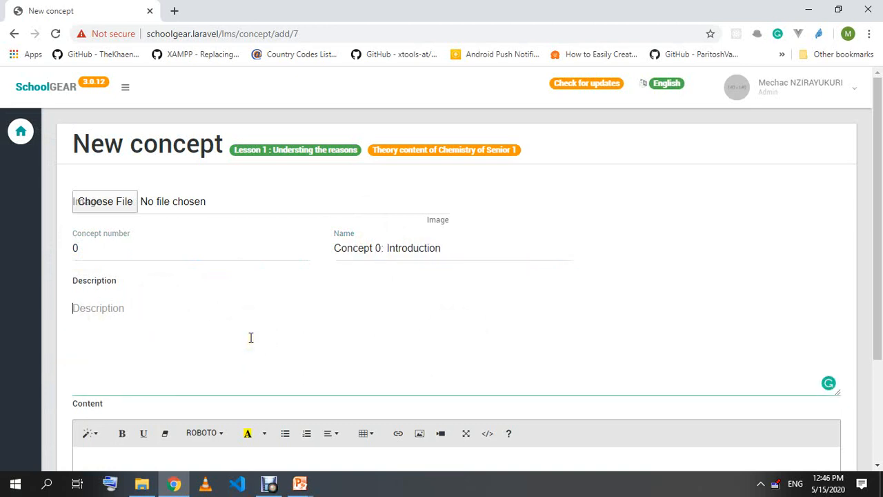
pyautogui.write('The introduction come')
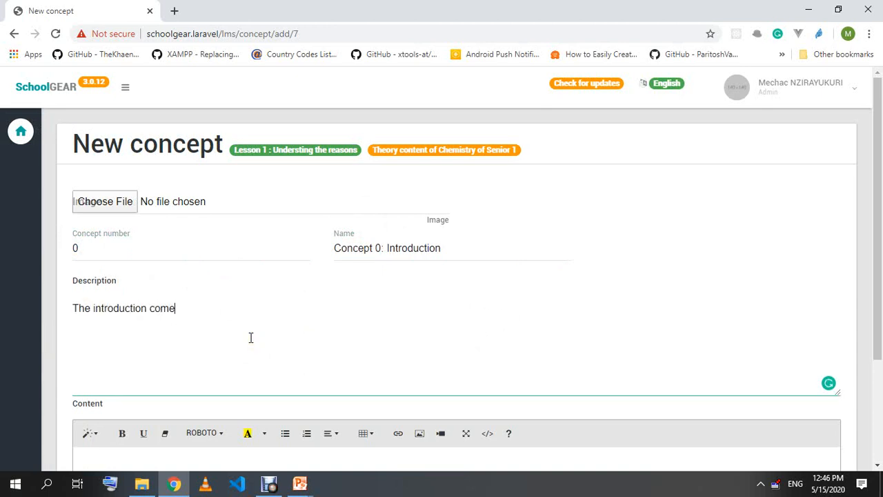
pyautogui.write('s here to allows students')
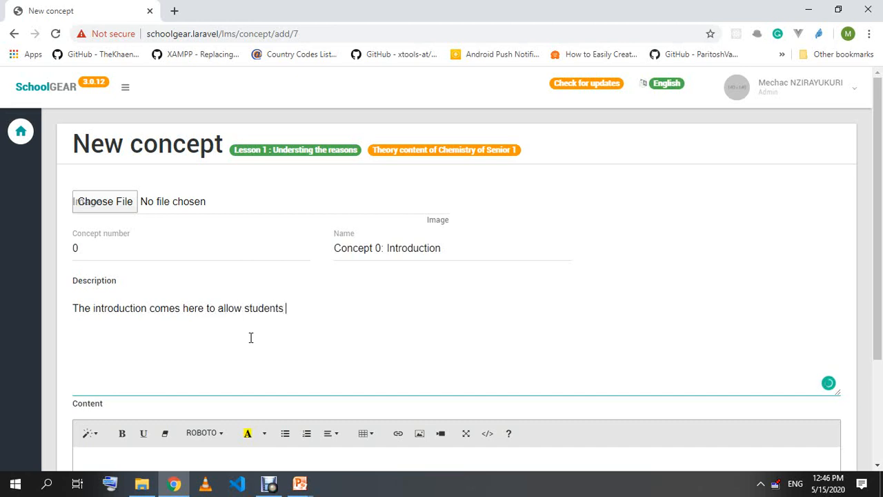
pyautogui.write(' have a pictu')
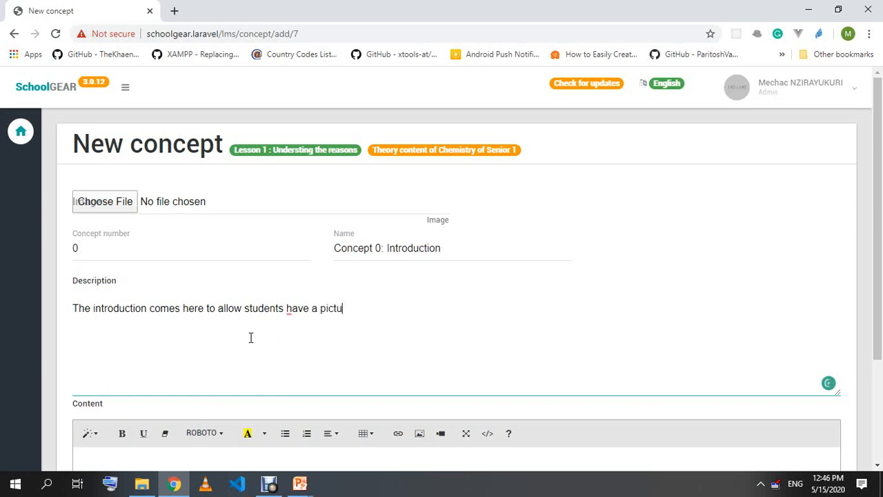
pyautogui.write('re of what is h')
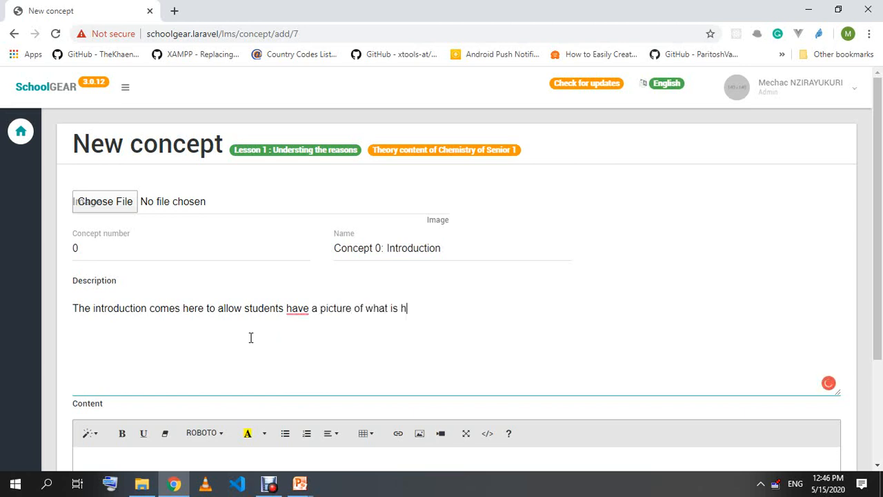
pyautogui.press('BackSpace')
pyautogui.write('in this concept')
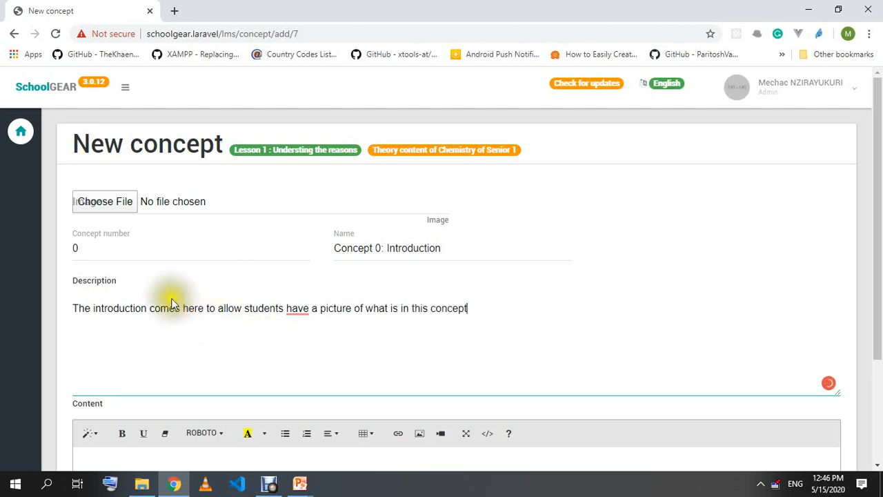
# - Expand the empty Content editor to full screen and enter a line of random placeholder text
pyautogui.scroll(-2, 166, 293)
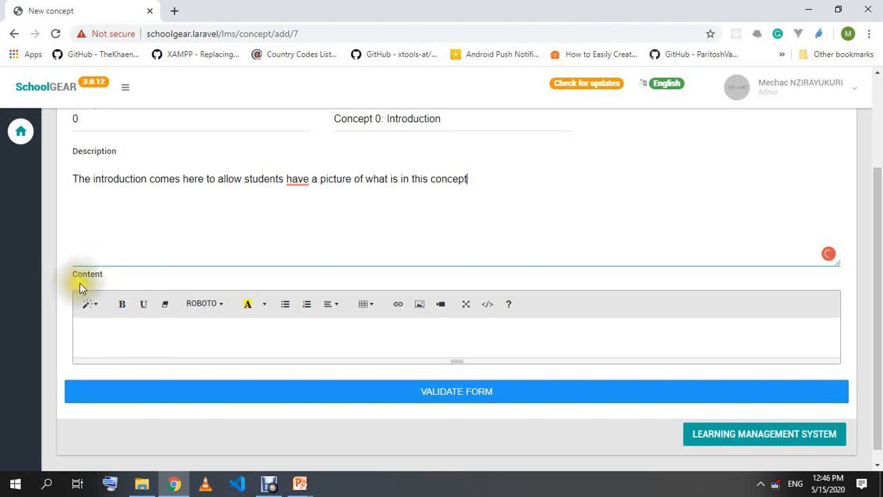
pyautogui.click(251, 335)
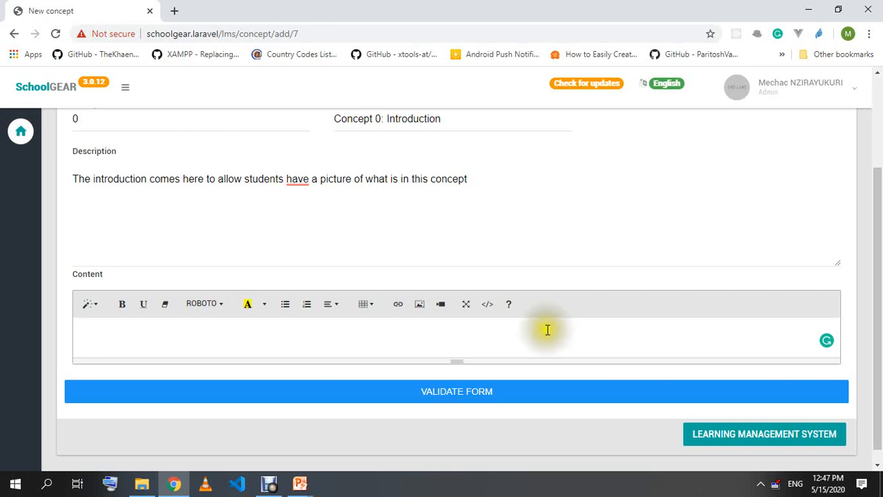
pyautogui.click(467, 311)
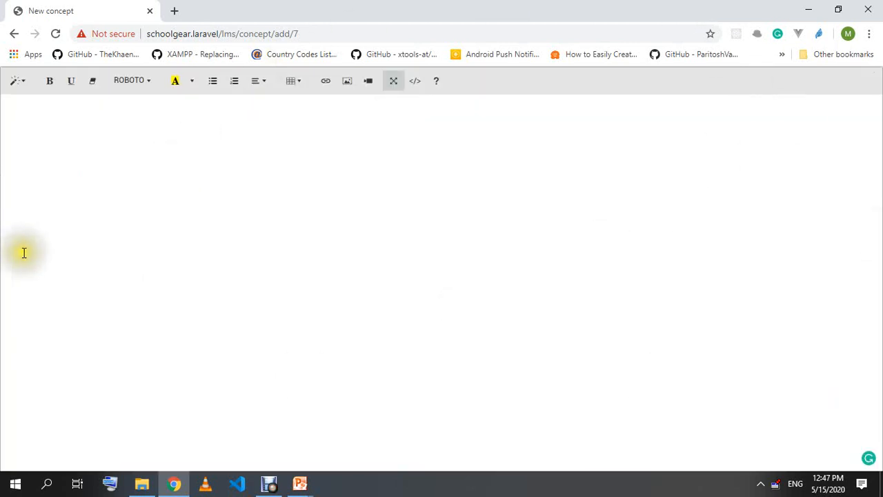
pyautogui.click(220, 163)
pyautogui.write('asfhcnjfdovucb ')
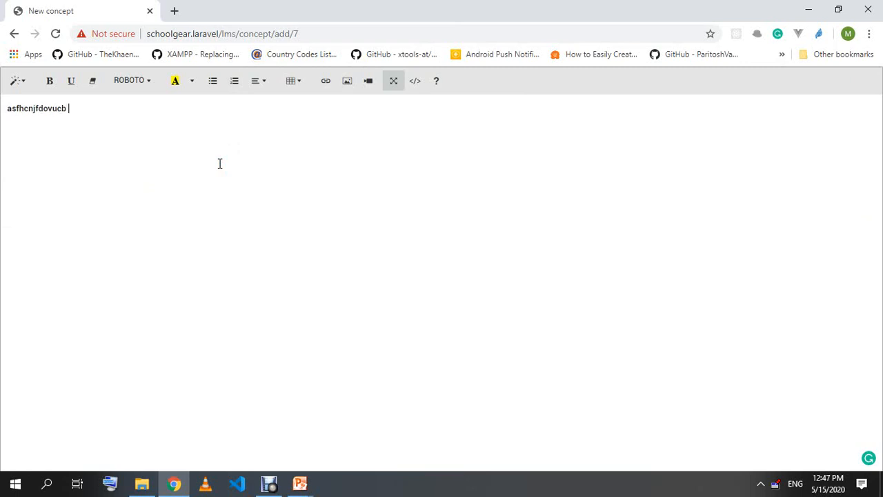
pyautogui.write('pasczn pisodcnzx pnsdv zxcp svdic b')
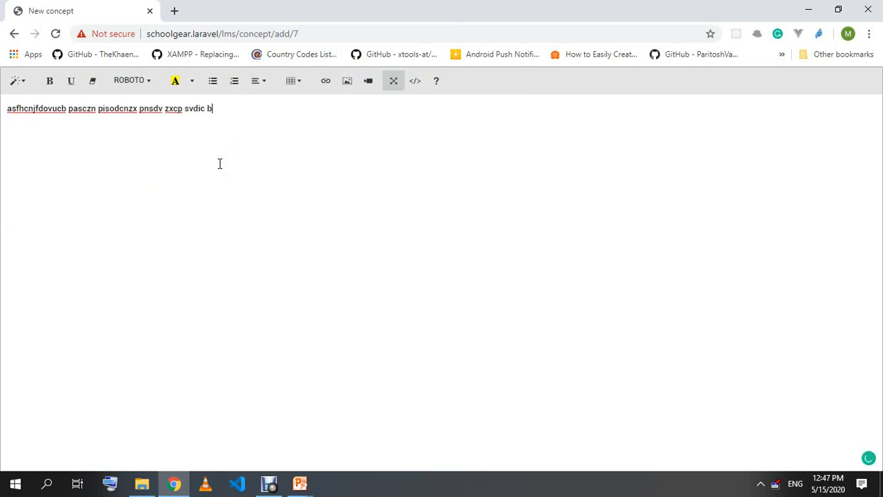
pyautogui.write('[avd nzpadvo[nz sdpvx pndvsc px')
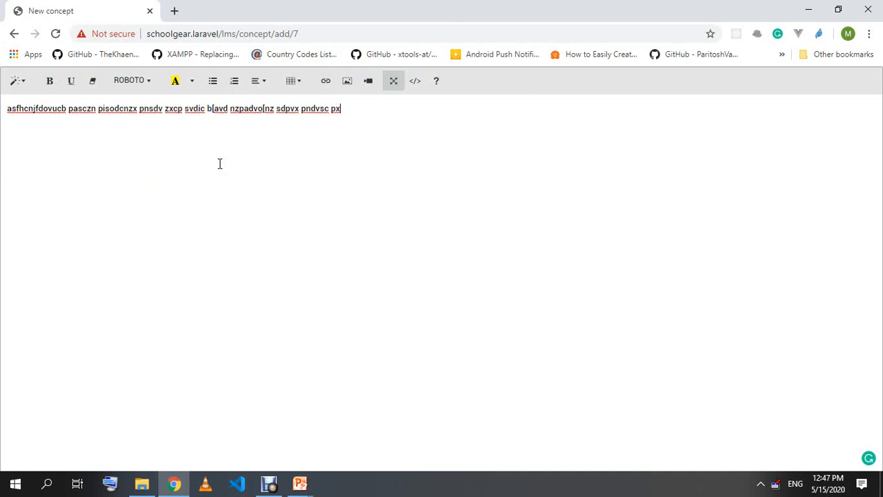
# - Return the content editor to the form view, and expand it to full screen again
pyautogui.click(398, 83)
pyautogui.scroll(-2, 394, 259)
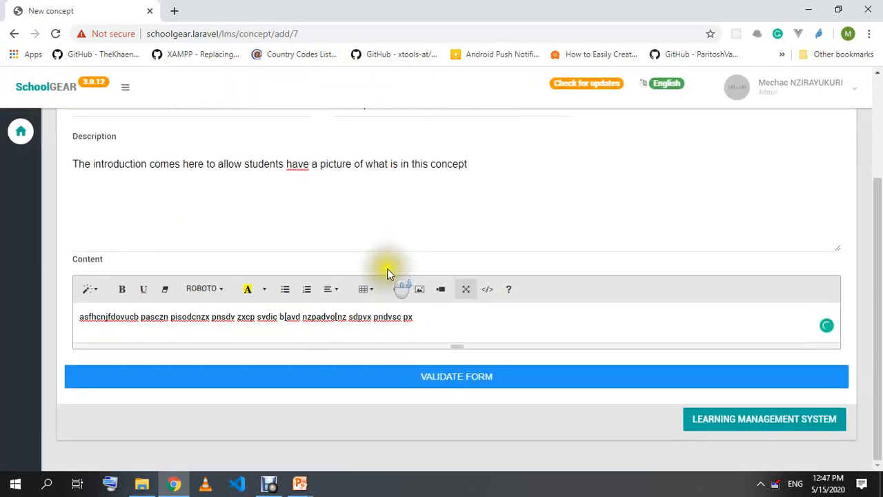
pyautogui.click(430, 375)
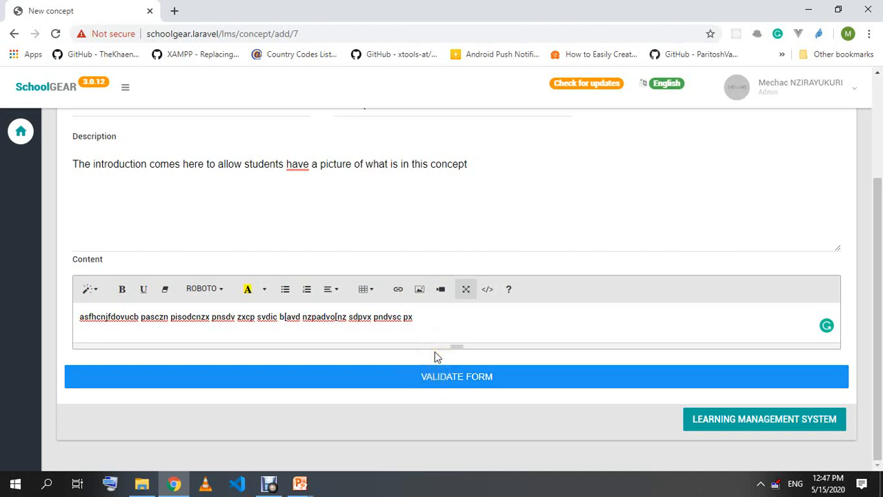
pyautogui.click(458, 319)
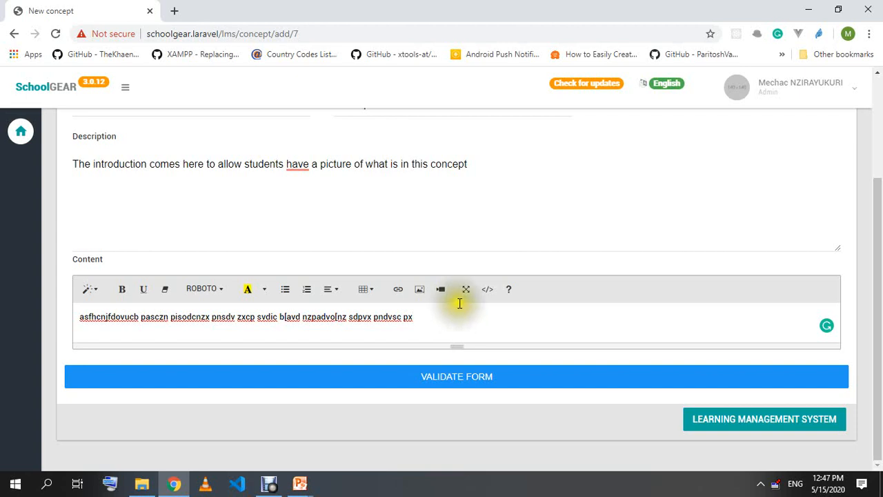
pyautogui.click(465, 289)
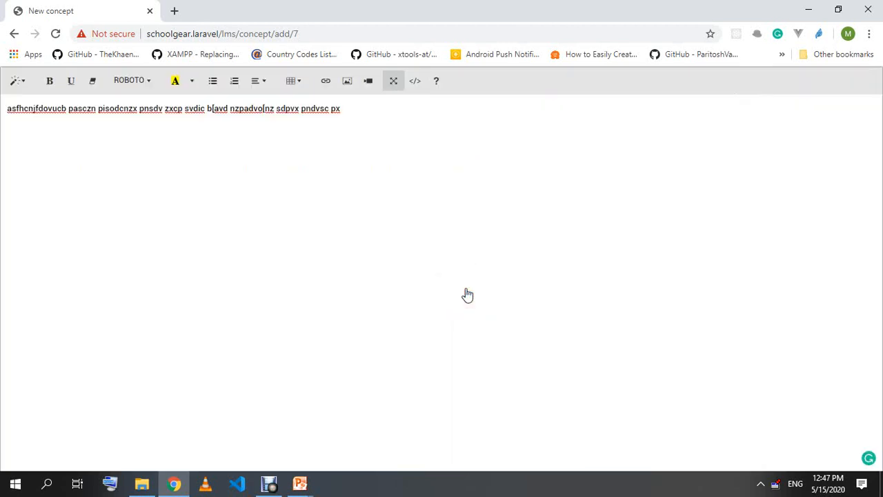
# - Replace the placeholder content with the line "Introductory part of our concept"
pyautogui.click(398, 112)
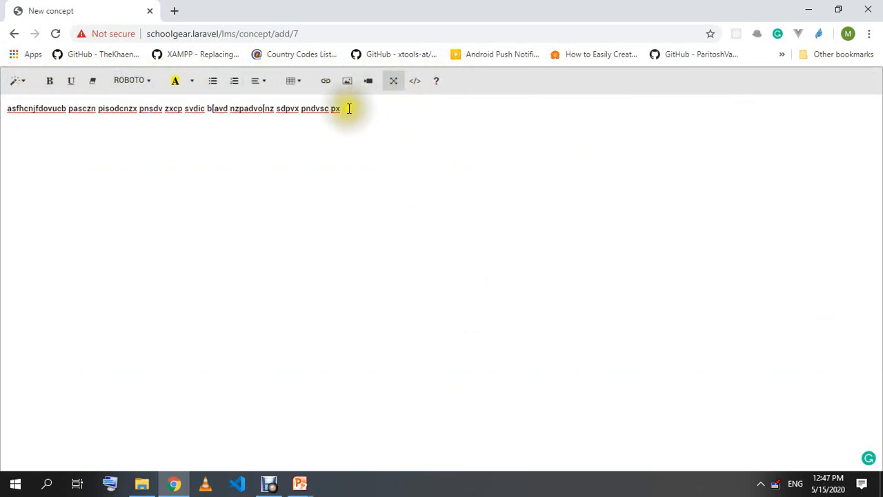
pyautogui.hotkey('ctrl', 'a')
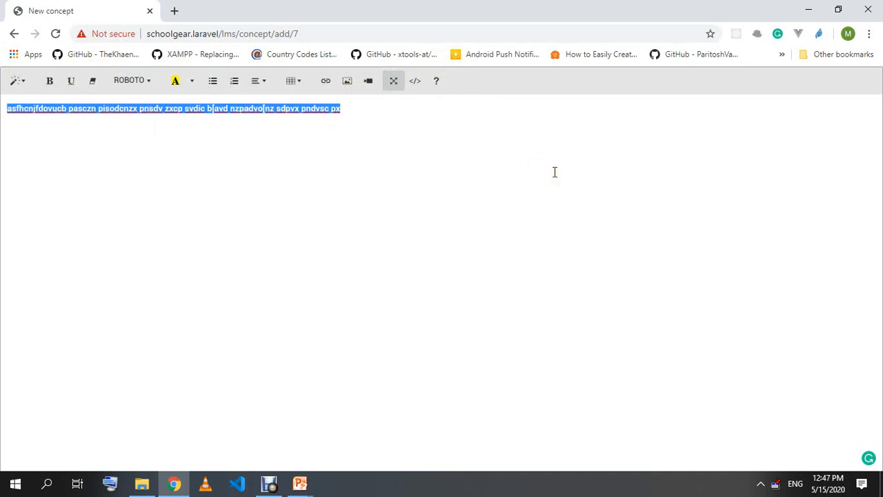
pyautogui.write('Introd')
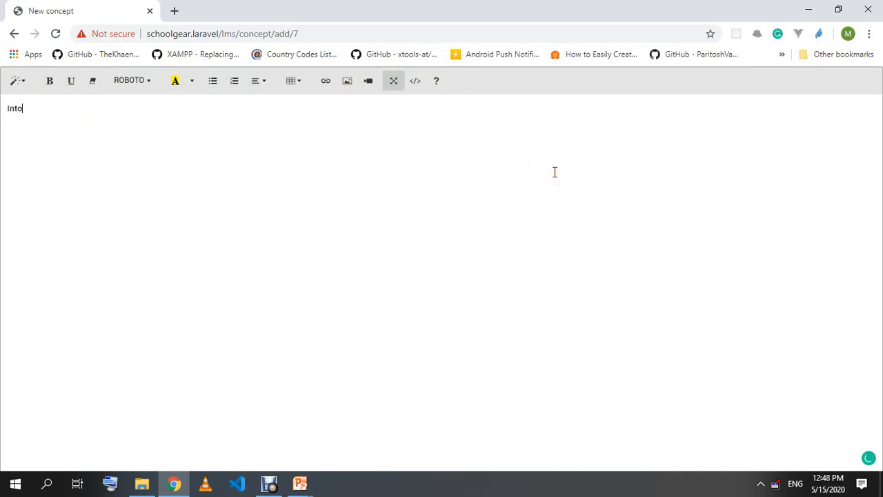
pyautogui.write('uction')
pyautogui.press('BackSpace')
pyautogui.press('BackSpace')
pyautogui.press('BackSpace')
pyautogui.write('ory part of our ')
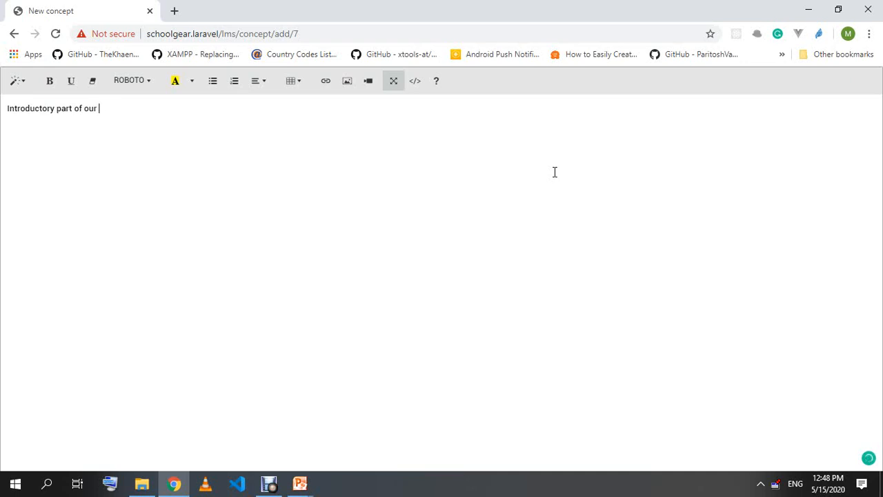
pyautogui.write('subjconcept')
pyautogui.press('Return')
# - Add the lines "This is the subtitle inside the concept 0" and, after a blank line, "This is the first line of my concept"
pyautogui.write('This ')
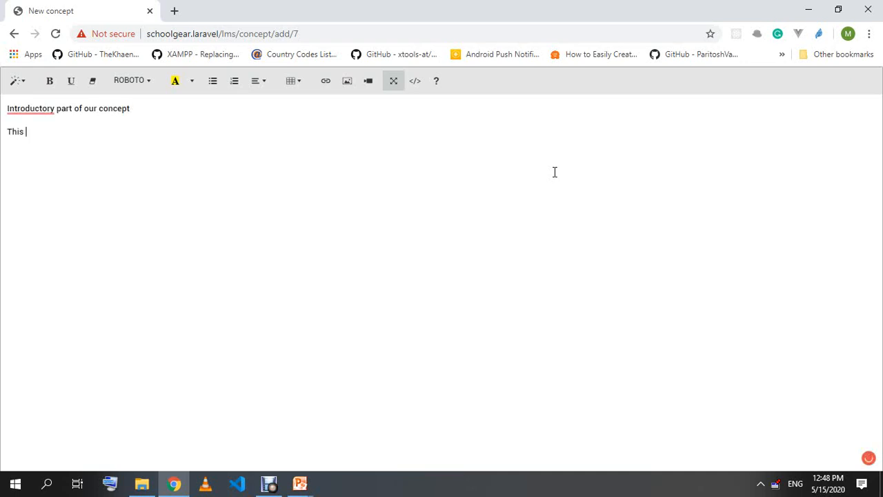
pyautogui.write('is the subt')
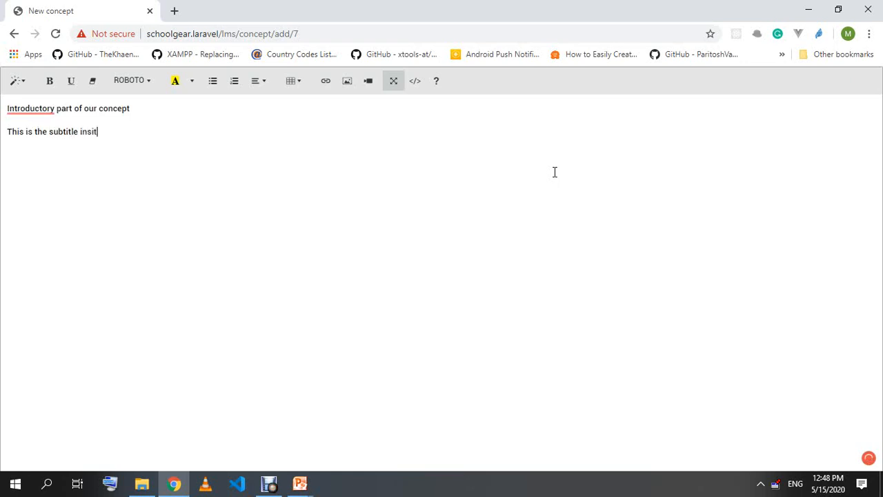
pyautogui.write('itle inside the concept 2')
pyautogui.write('0')
pyautogui.write('This is')
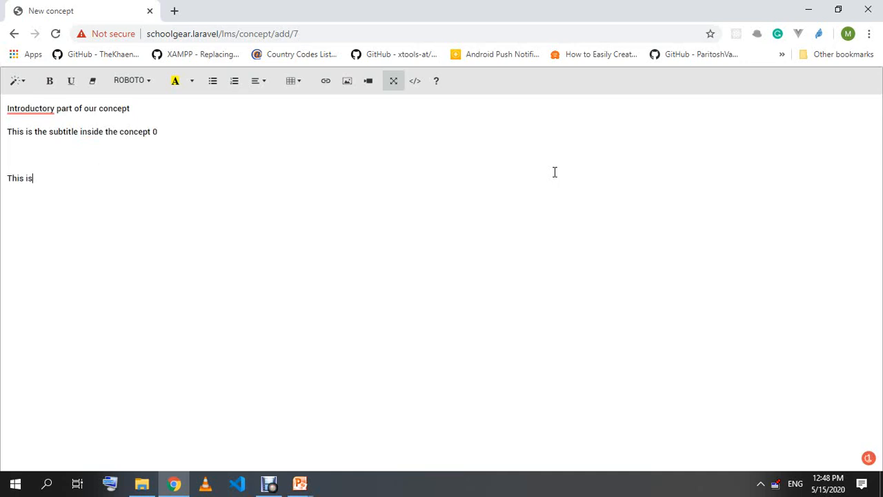
pyautogui.write(' the first line of my concept')
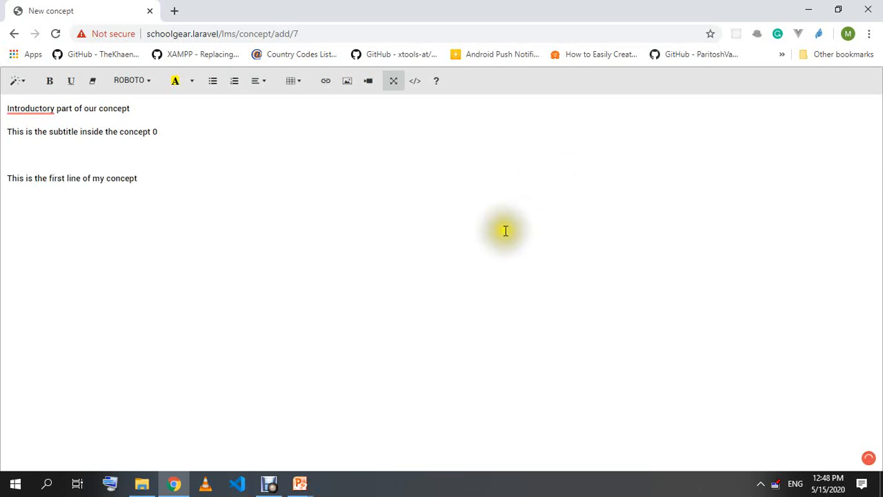
# - Format "Introductory part of our concept" as Header 1 and the subtitle line below it as Header 2
pyautogui.click(156, 114)
pyautogui.moveTo(155, 115); pyautogui.dragTo(7, 108)
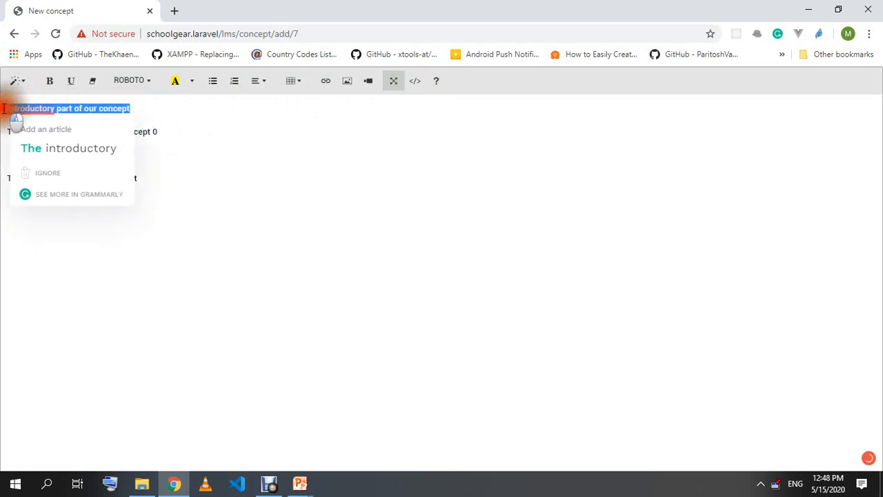
pyautogui.click(16, 81)
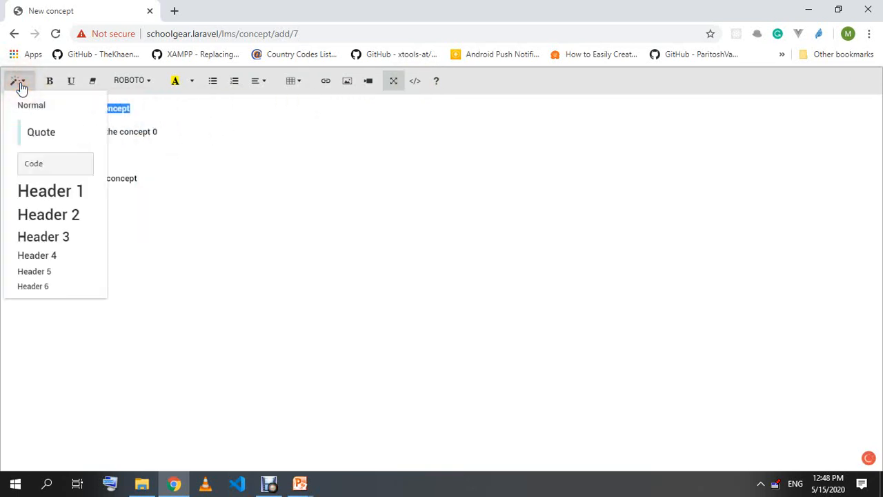
pyautogui.click(45, 195)
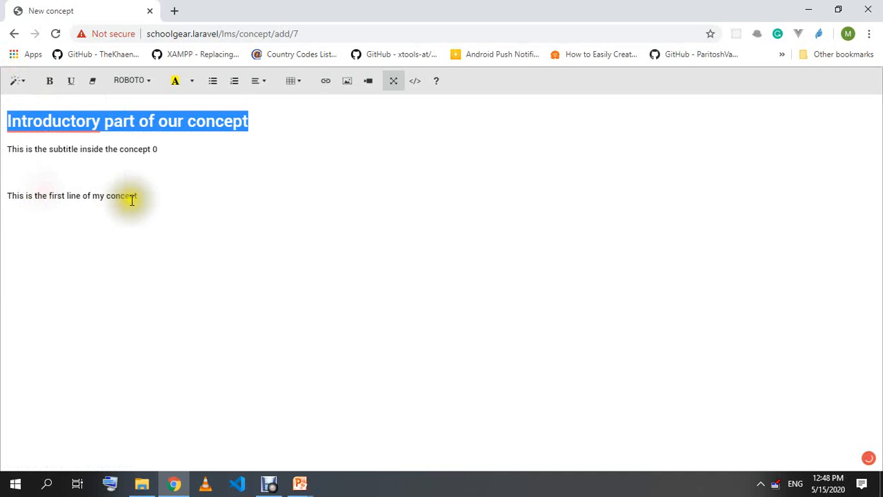
pyautogui.click(211, 148)
pyautogui.moveTo(198, 142); pyautogui.dragTo(11, 152)
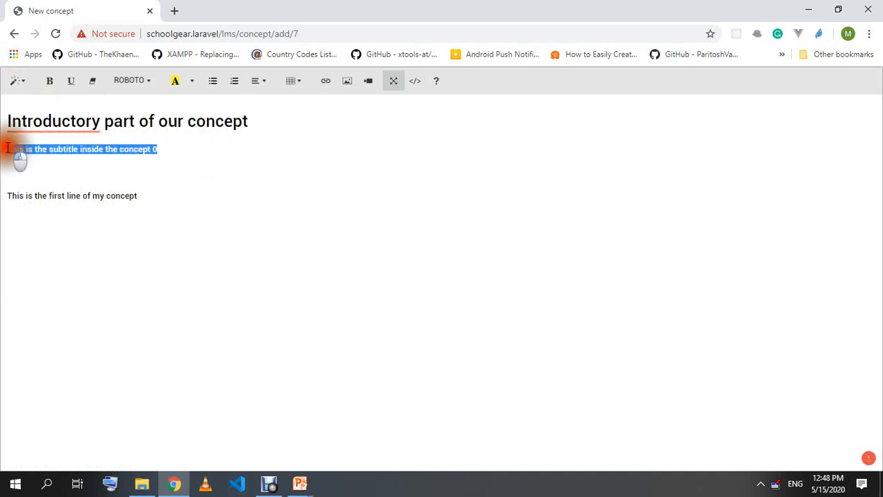
pyautogui.click(17, 81)
pyautogui.click(48, 215)
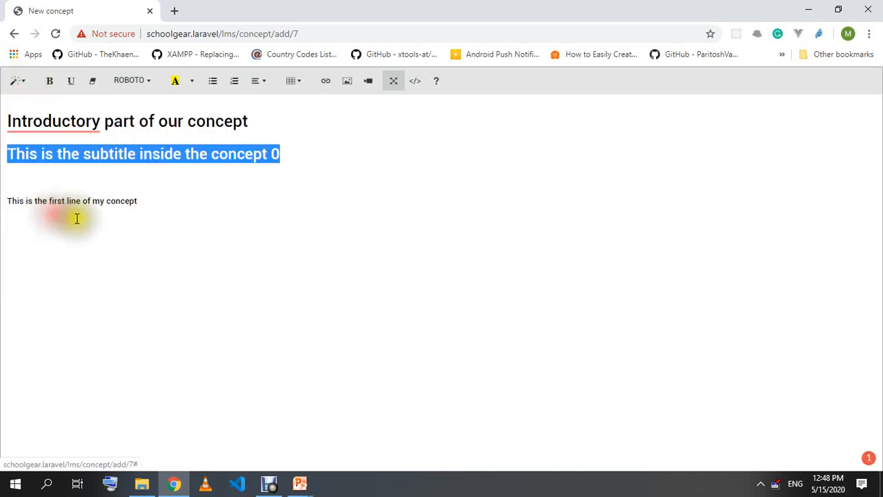
# - Add the line "Blocquote where we show the quotes" at the end of the content and format it as a Quote
pyautogui.moveTo(175, 204); pyautogui.dragTo(2, 207)
pyautogui.click(46, 218)
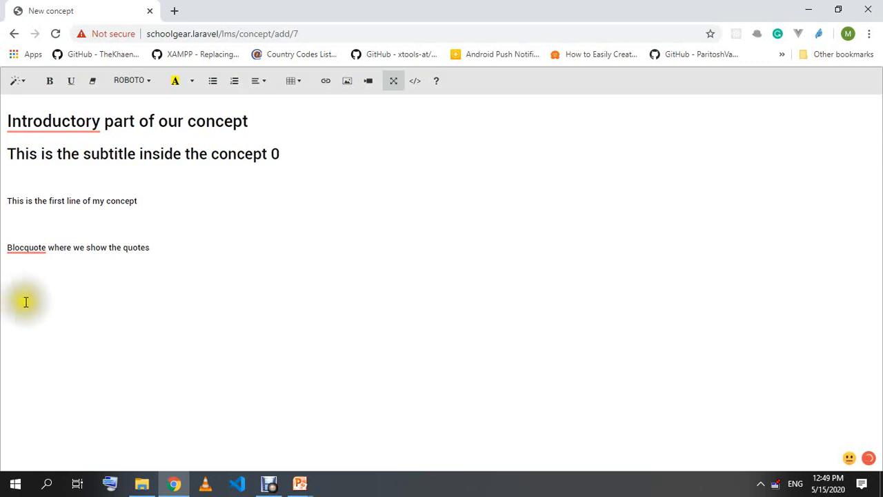
pyautogui.moveTo(149, 248); pyautogui.dragTo(2, 252)
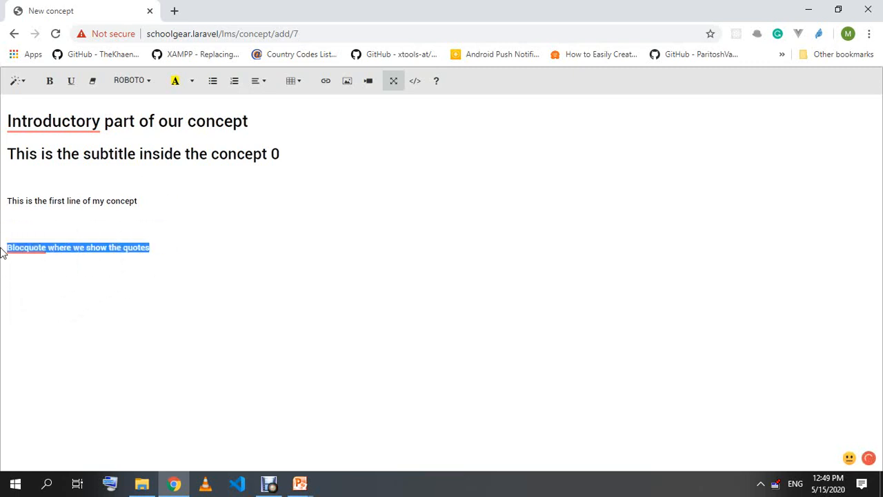
pyautogui.click(17, 80)
pyautogui.click(43, 134)
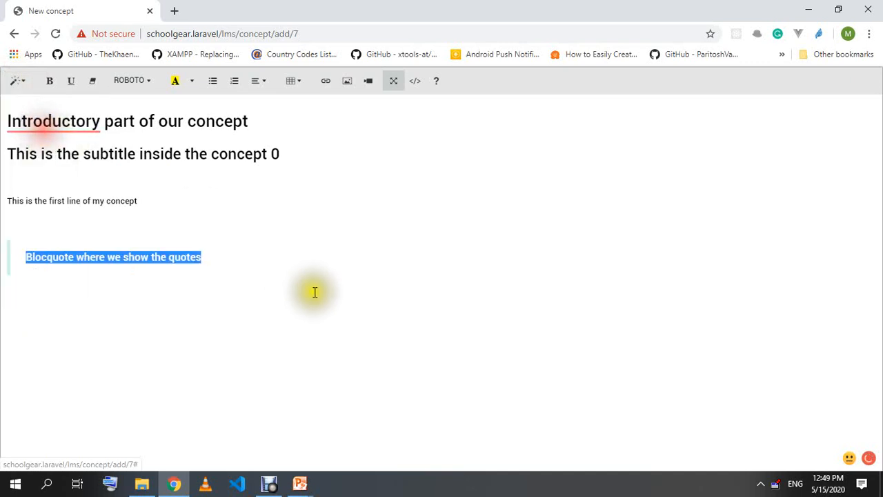
pyautogui.click(315, 303)
pyautogui.click(173, 301)
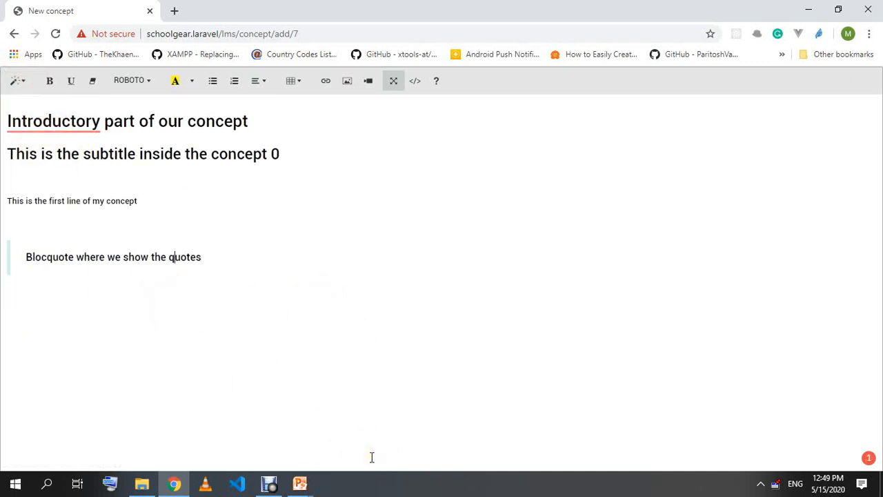
# - In the sentence "This is the first line of my concept", make "first line" bold and underline "concept"
pyautogui.click(210, 215)
pyautogui.moveTo(199, 202); pyautogui.dragTo(83, 200)
pyautogui.click(74, 213)
pyautogui.click(49, 81)
pyautogui.click(191, 201)
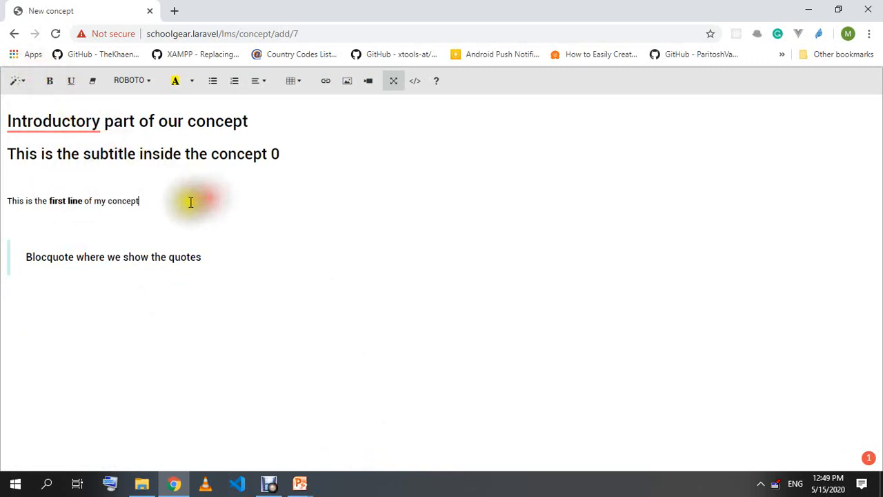
pyautogui.moveTo(190, 202); pyautogui.dragTo(105, 202)
pyautogui.click(71, 81)
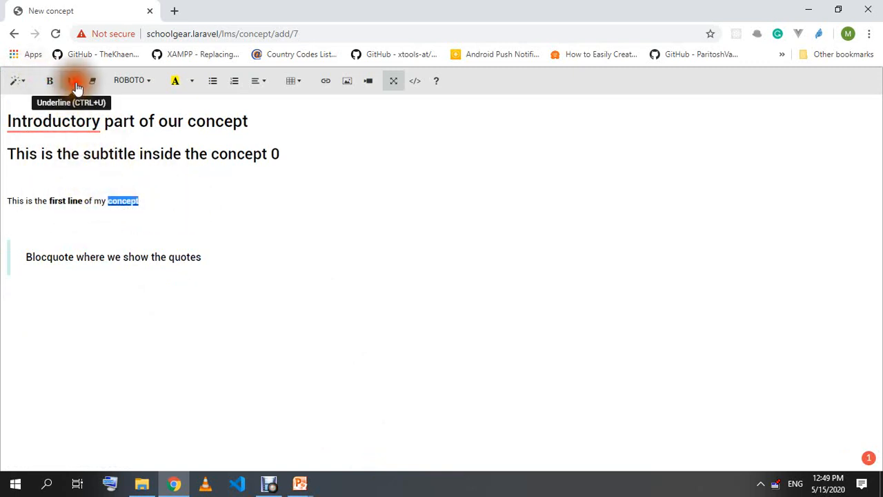
pyautogui.click(184, 207)
# - In the quote, set "show the quotes" in Helvetica and "ocquote wher" in Arial Black
pyautogui.moveTo(207, 258); pyautogui.dragTo(121, 257)
pyautogui.click(129, 80)
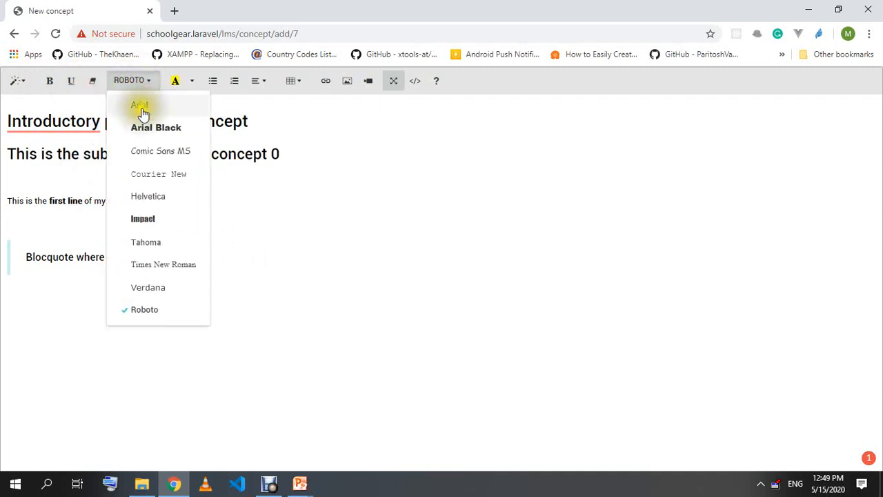
pyautogui.click(147, 197)
pyautogui.click(276, 265)
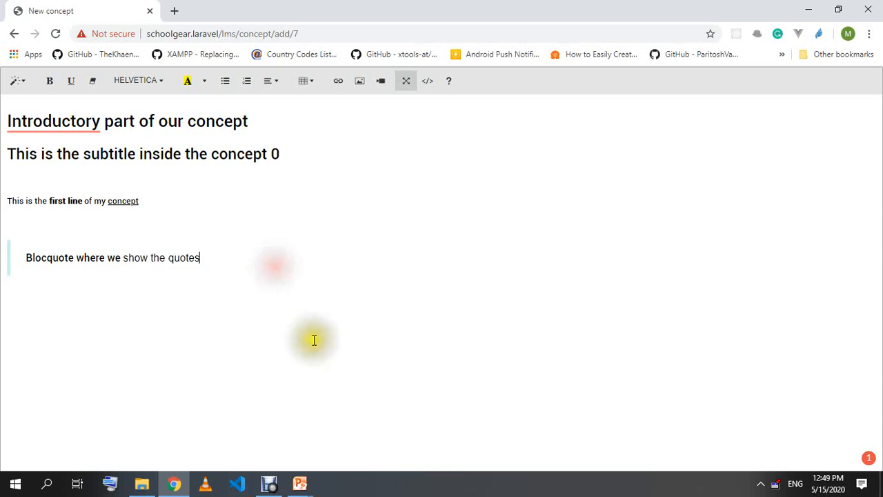
pyautogui.moveTo(99, 258); pyautogui.dragTo(35, 256)
pyautogui.click(126, 80)
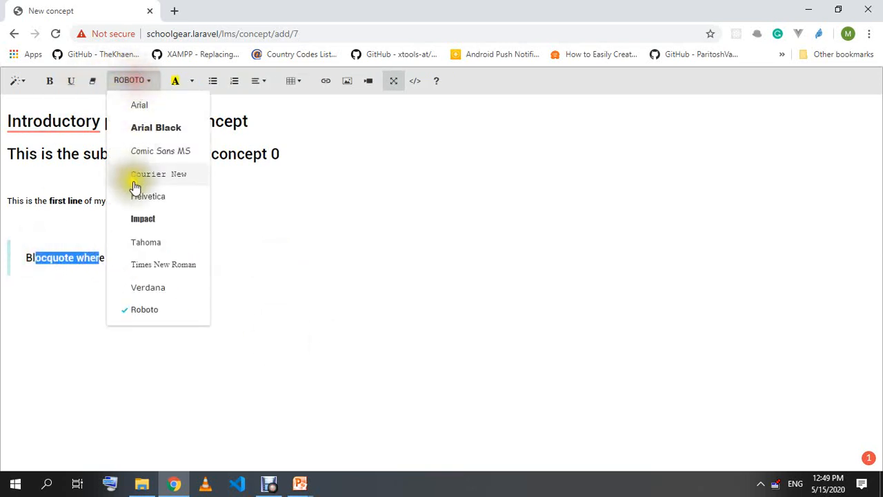
pyautogui.click(145, 135)
pyautogui.click(246, 270)
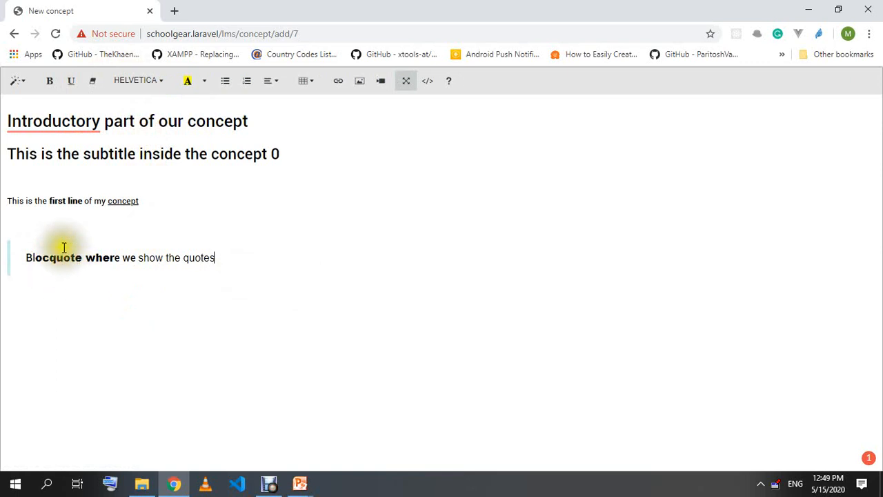
# - Give "f my concept" at the end of the first-line sentence blue text on a yellow background
pyautogui.click(159, 196)
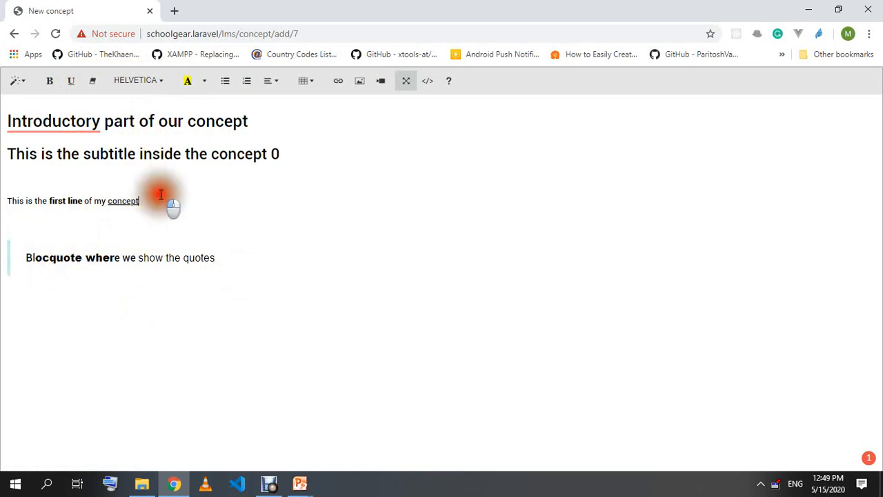
pyautogui.moveTo(145, 200); pyautogui.dragTo(90, 200)
pyautogui.click(193, 81)
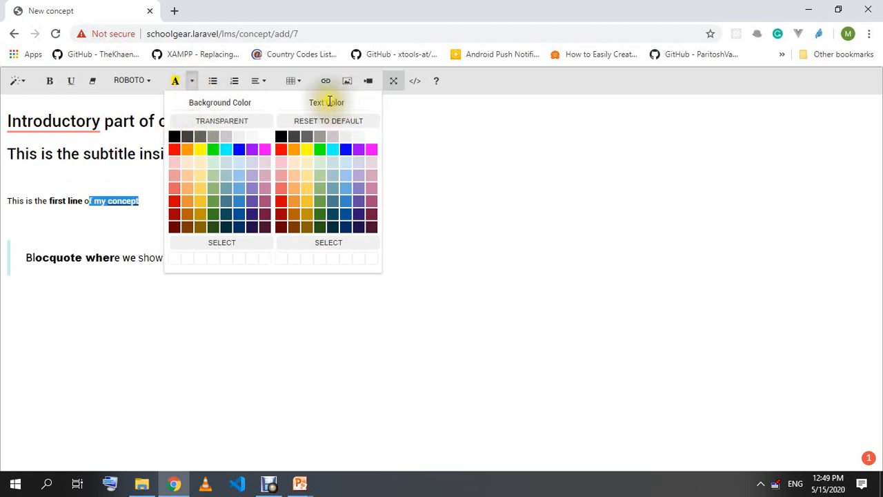
pyautogui.click(346, 151)
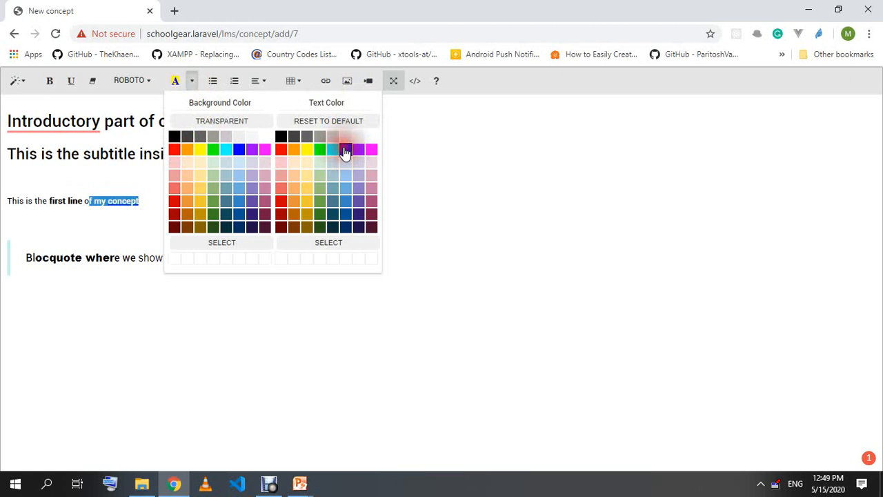
pyautogui.click(135, 201)
pyautogui.click(175, 220)
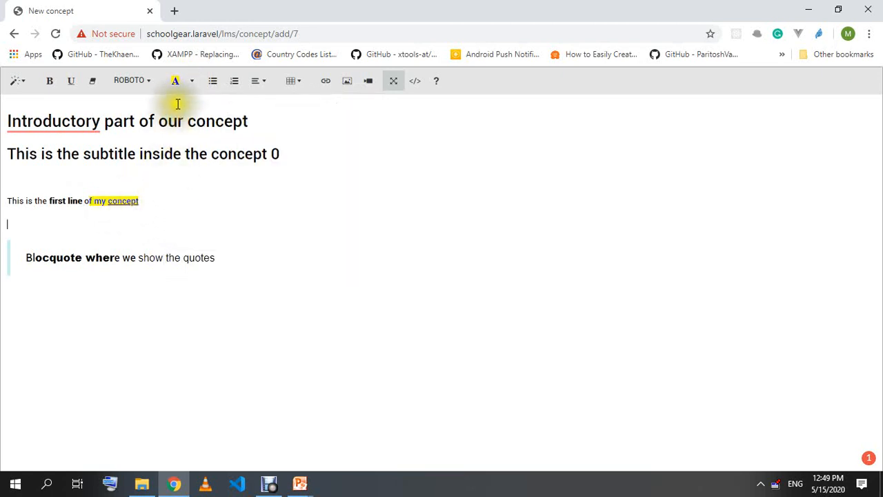
# - Add the lines "Element 1", "Element 2" and "Element 3" directly below the subtitle
pyautogui.click(285, 158)
pyautogui.click(158, 178)
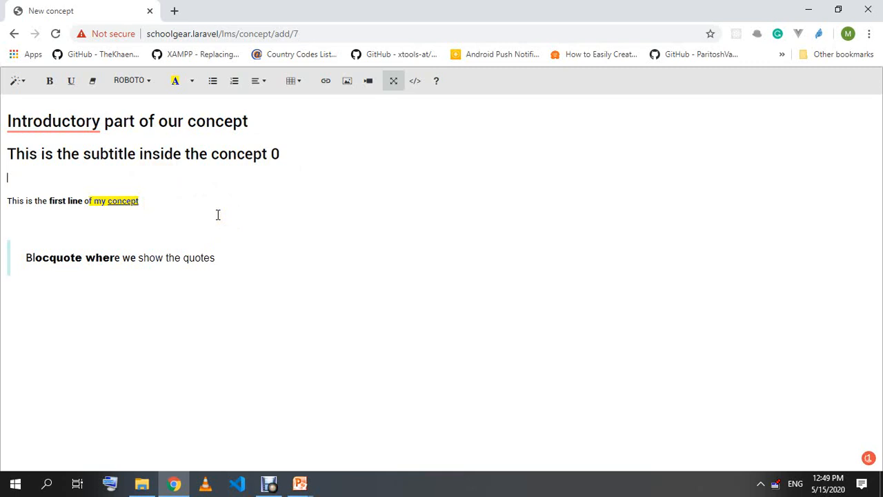
pyautogui.write('Element 1')
pyautogui.press('Return')
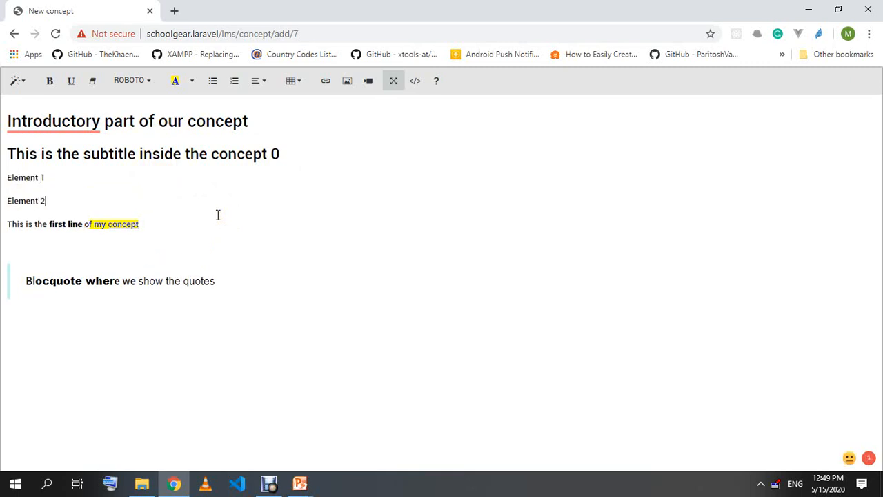
pyautogui.press('Return')
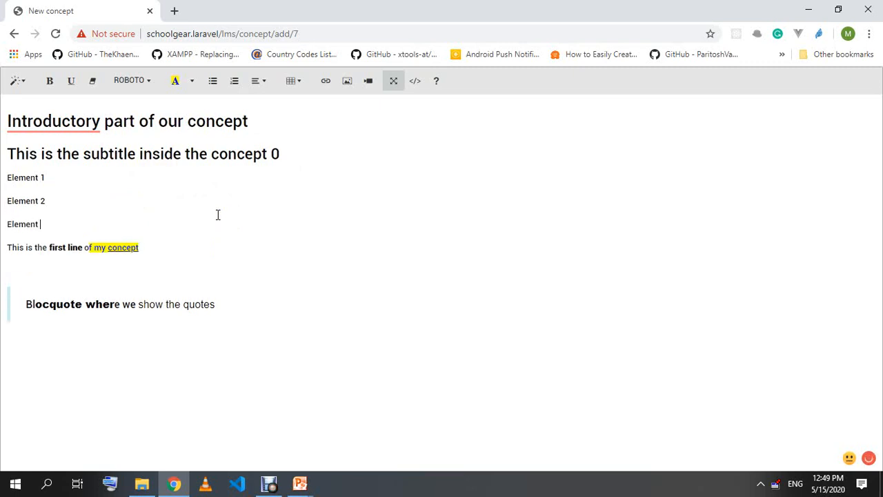
# - Format the three Element lines as an unordered list
pyautogui.hotkey('shift', 'Up')
pyautogui.hotkey('shift', 'Up')
pyautogui.hotkey('shift', 'Down')
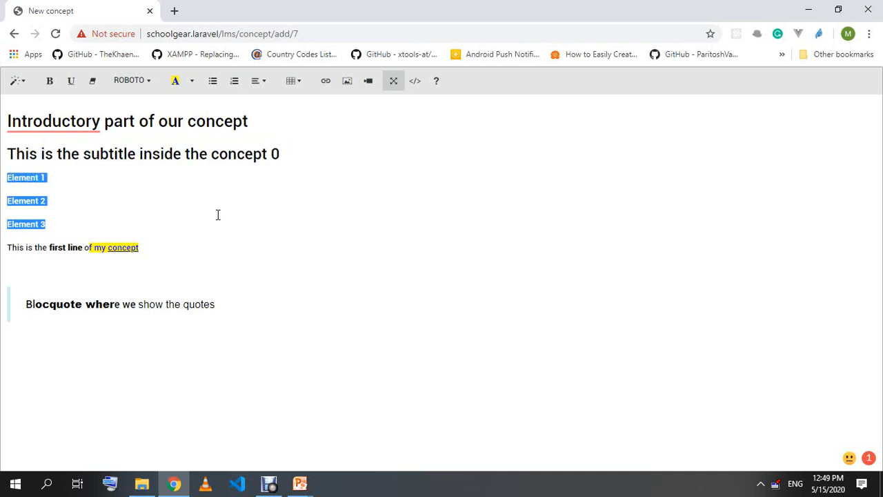
pyautogui.click(212, 86)
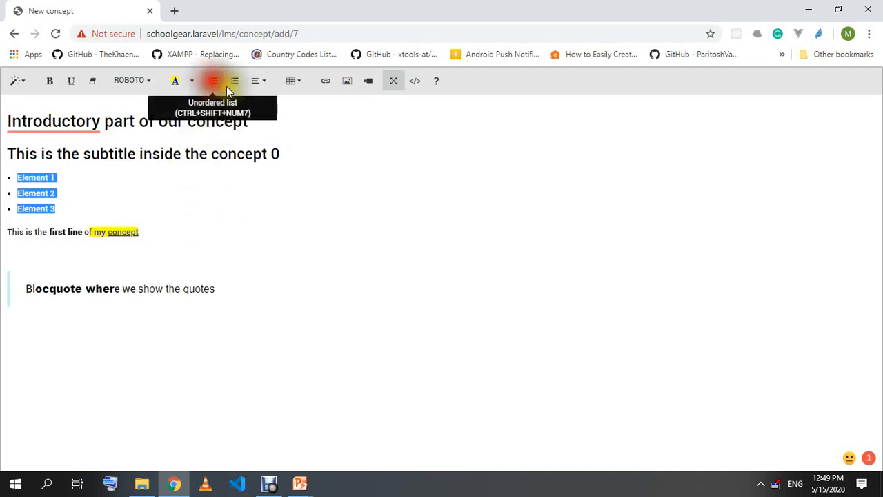
pyautogui.click(161, 180)
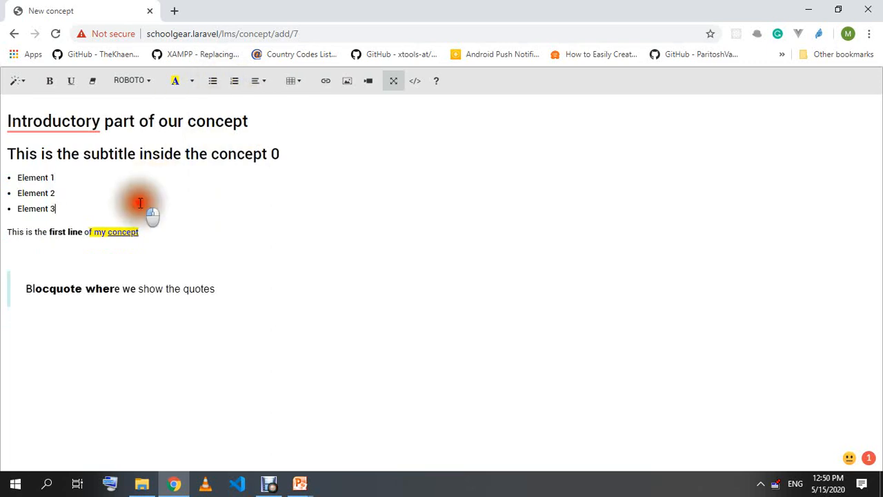
# - Make the three Element lines a numbered list
pyautogui.moveTo(149, 211); pyautogui.dragTo(12, 178)
pyautogui.click(229, 81)
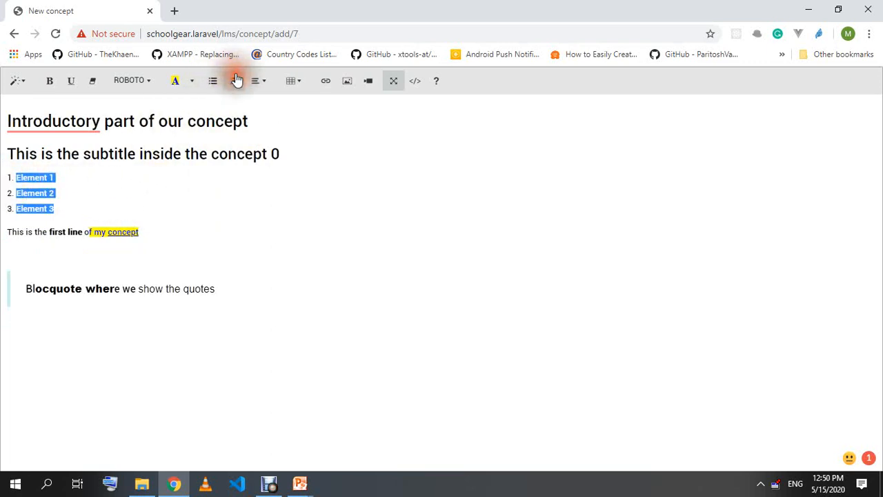
pyautogui.click(154, 168)
pyautogui.click(108, 209)
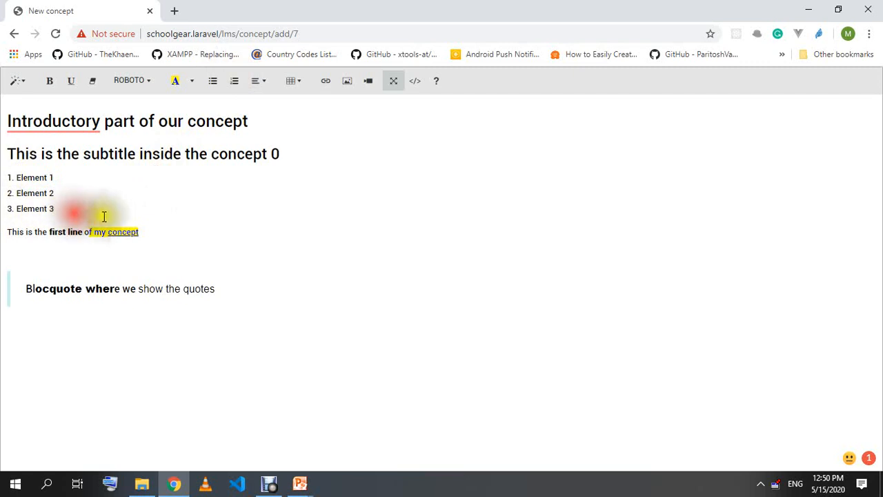
# - Right-align the line "This is the first line of my concept", and return it to left alignment
pyautogui.moveTo(148, 232); pyautogui.dragTo(17, 235)
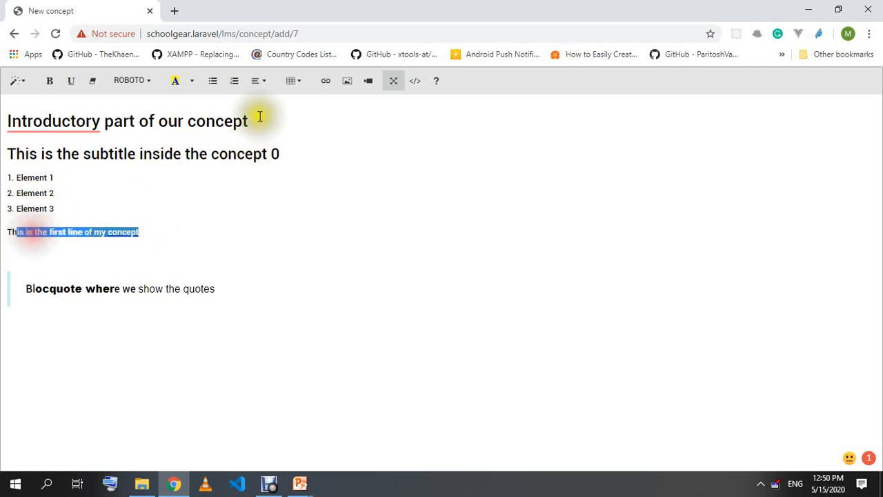
pyautogui.click(258, 81)
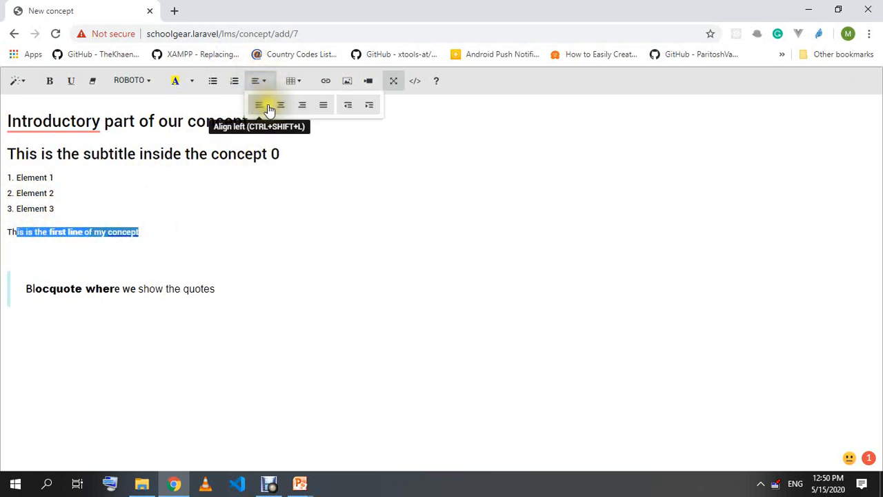
pyautogui.click(303, 104)
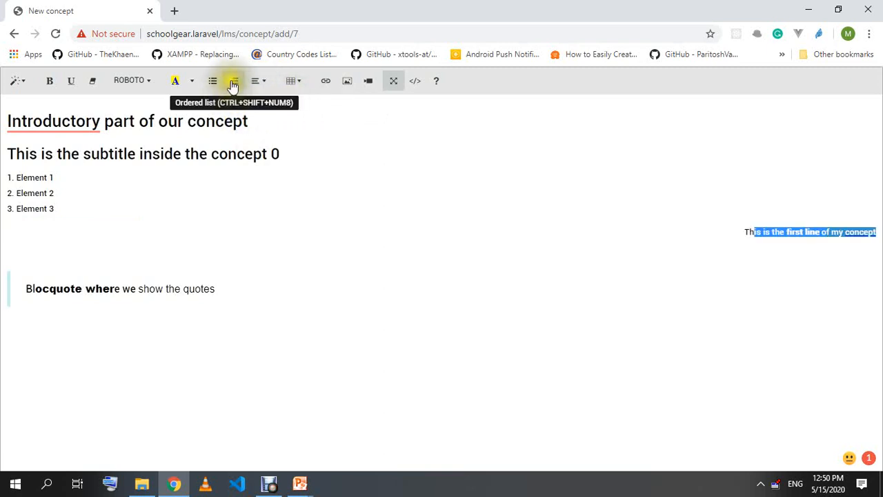
pyautogui.click(261, 83)
pyautogui.click(263, 112)
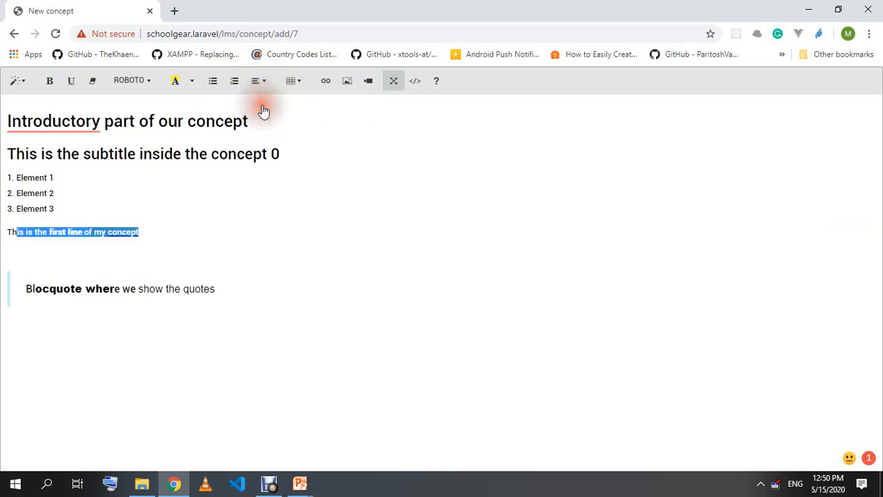
# - Insert a 4 x 2 table over the selected sentence text and fill its first row with sdxcfasas, asdasdads, asdasd and asdasd
pyautogui.click(294, 81)
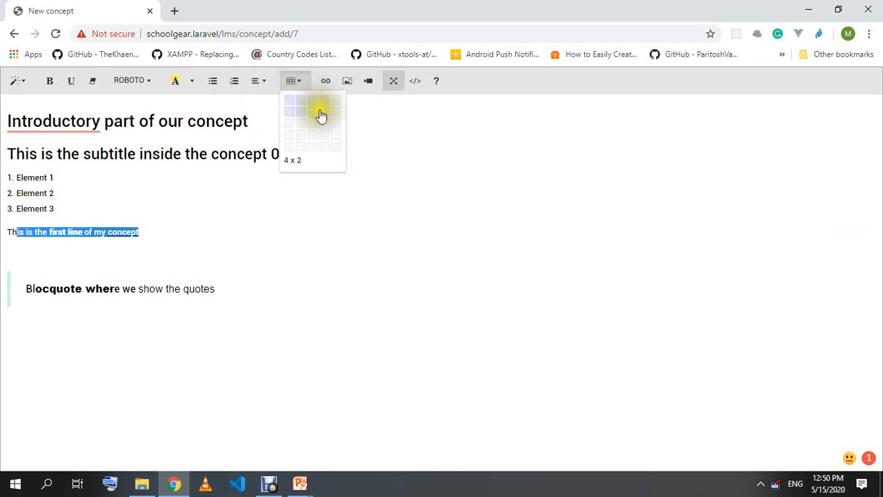
pyautogui.click(322, 110)
pyautogui.click(134, 269)
pyautogui.write('sdxcfasas')
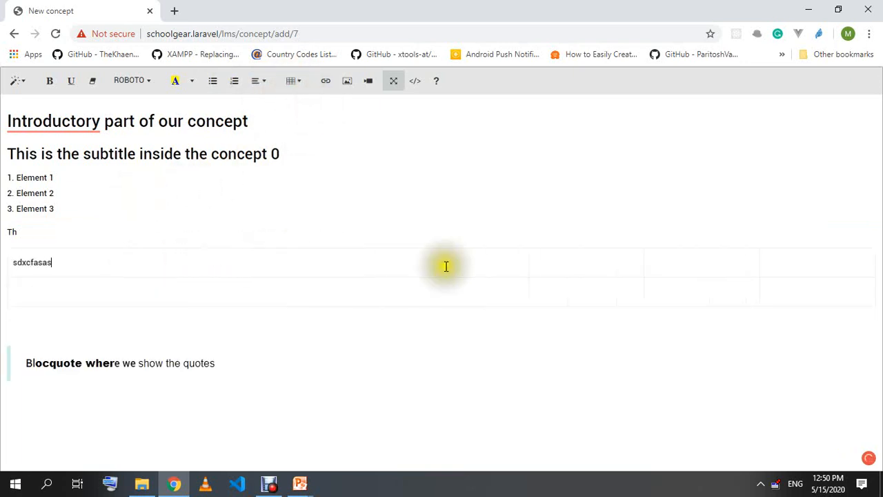
pyautogui.click(579, 266)
pyautogui.write('asdasdads')
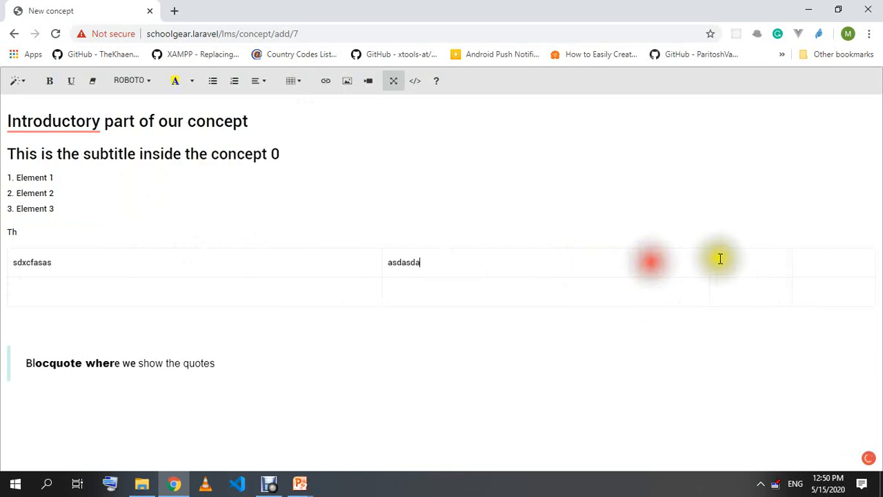
pyautogui.click(787, 262)
pyautogui.write('asdasd')
pyautogui.click(842, 260)
pyautogui.write('asdasd')
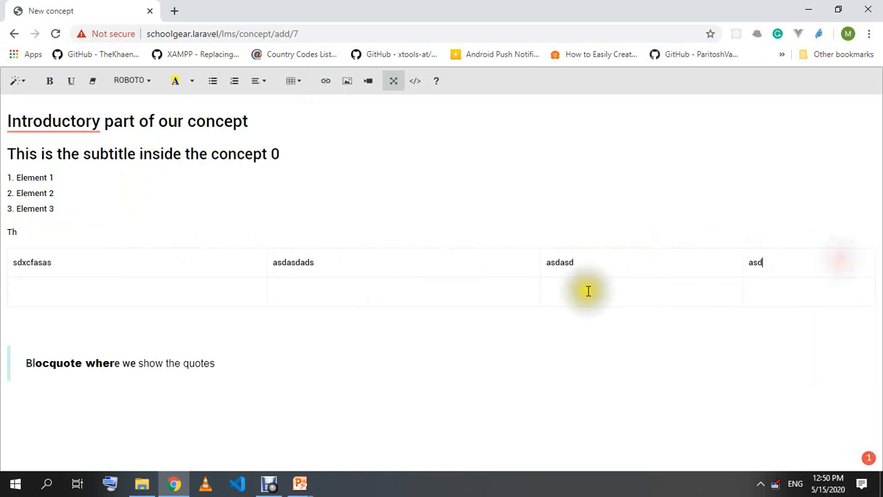
# - Fill the table's second row with asdasd, asd, asd and as
pyautogui.click(181, 298)
pyautogui.write('asdasd')
pyautogui.click(334, 285)
pyautogui.write('asd')
pyautogui.click(605, 281)
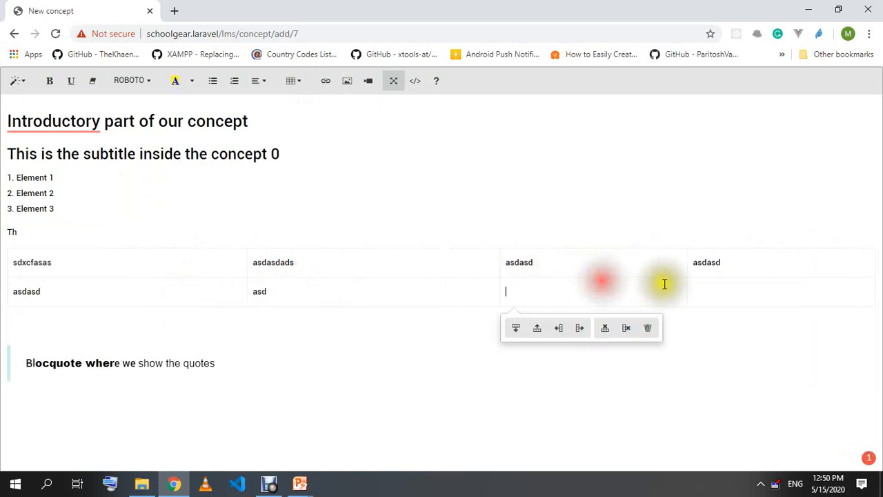
pyautogui.write('asd')
pyautogui.click(765, 282)
pyautogui.write('as')
pyautogui.click(364, 209)
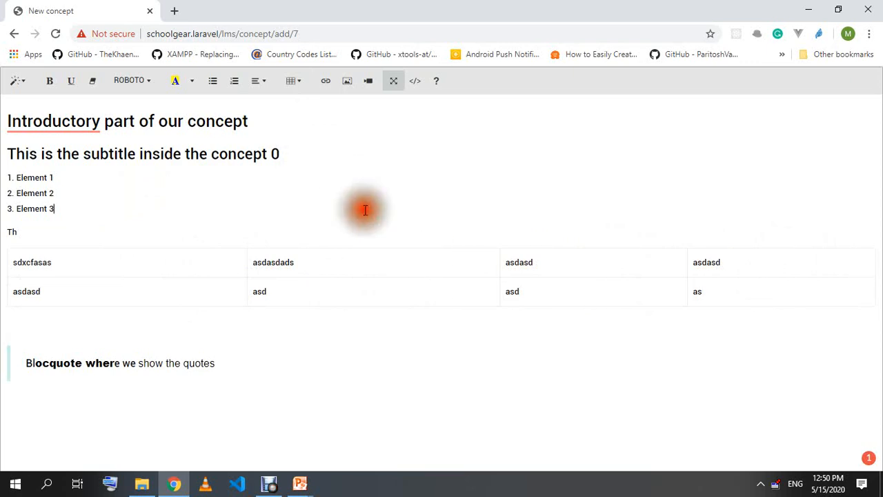
pyautogui.click(201, 312)
pyautogui.click(329, 87)
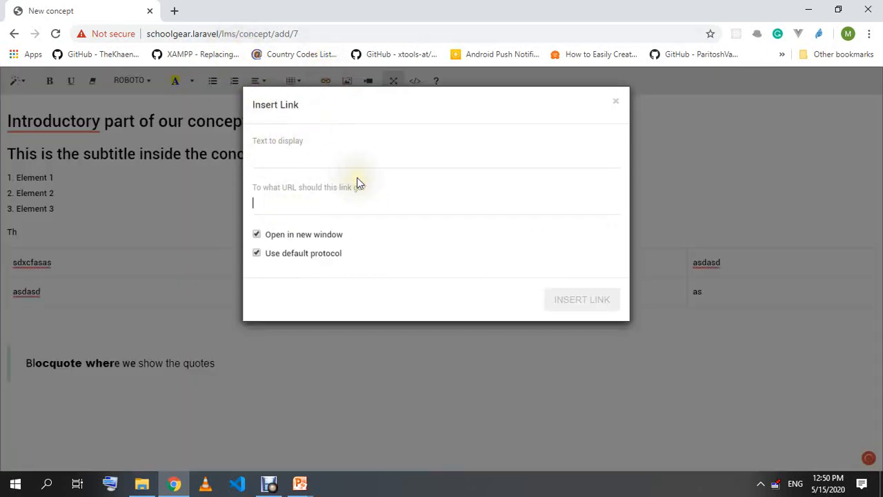
pyautogui.write('t')
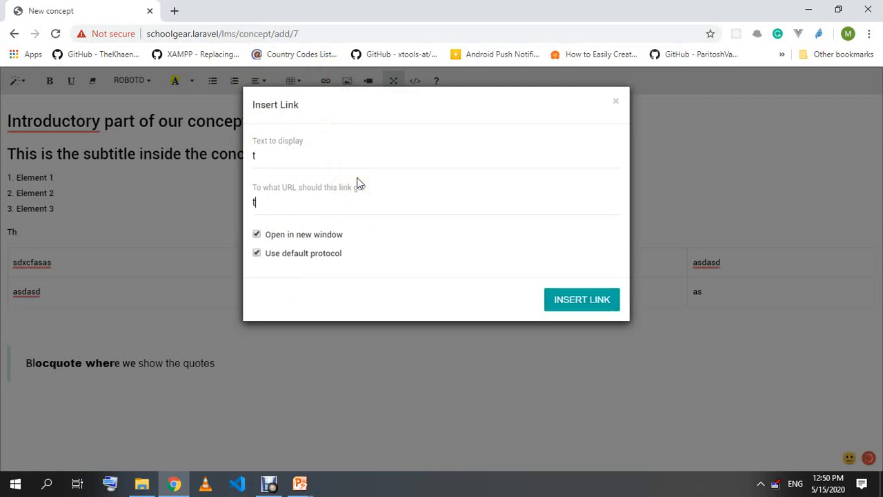
pyautogui.write('h')
pyautogui.press('BackSpace')
pyautogui.press('BackSpace')
pyautogui.write('ttps://theschoolgear.com')
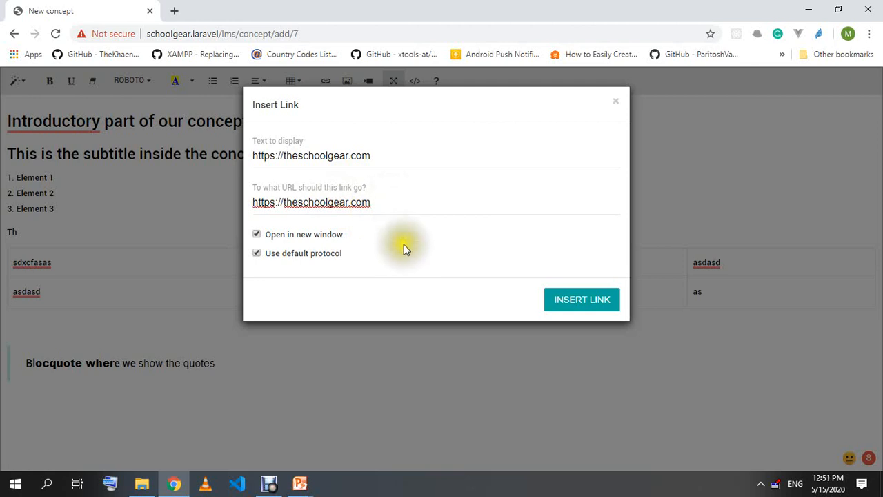
pyautogui.click(584, 308)
pyautogui.click(114, 358)
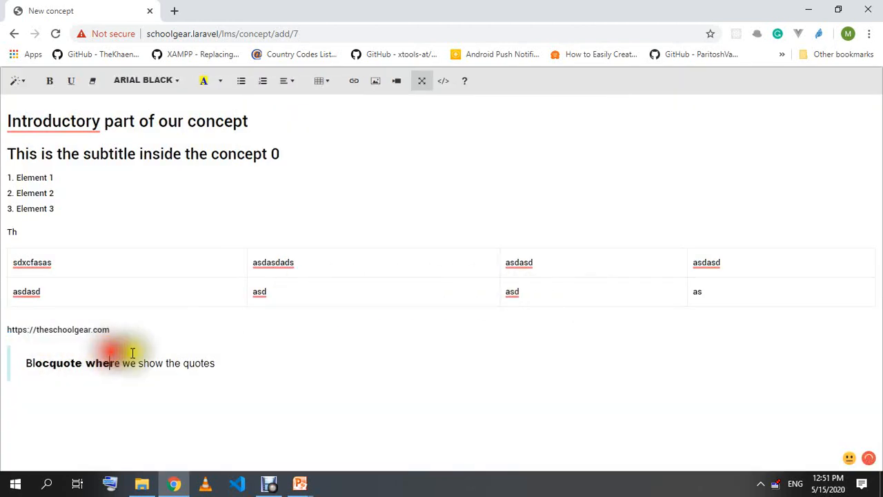
# - Delete the leftover "Th" above the table and insert New Picture.png from the Pictures folder in its place
pyautogui.click(313, 223)
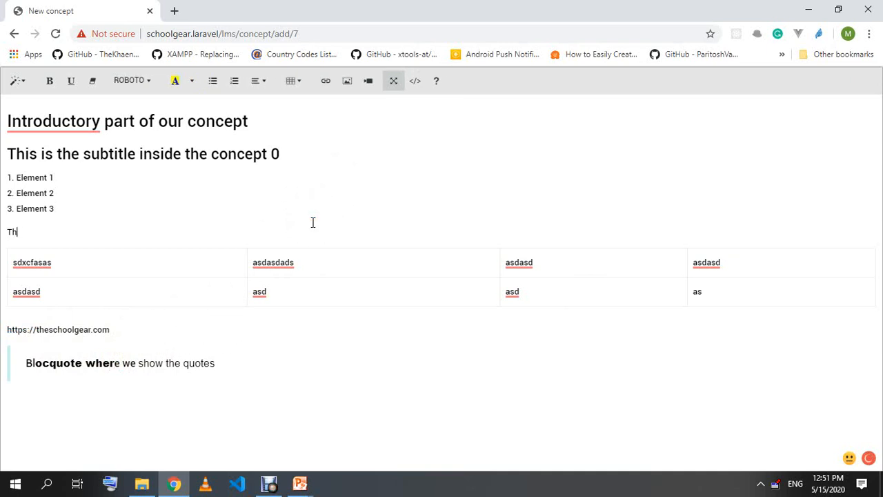
pyautogui.click(289, 219)
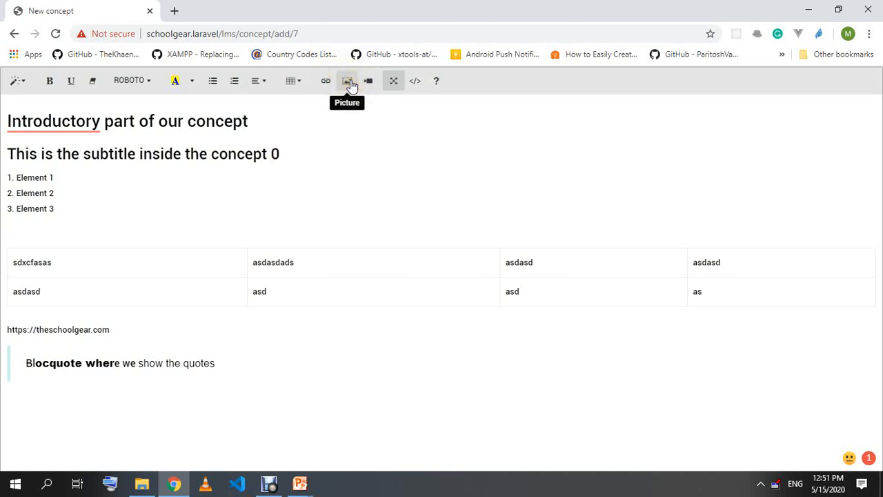
pyautogui.click(34, 235)
pyautogui.click(347, 82)
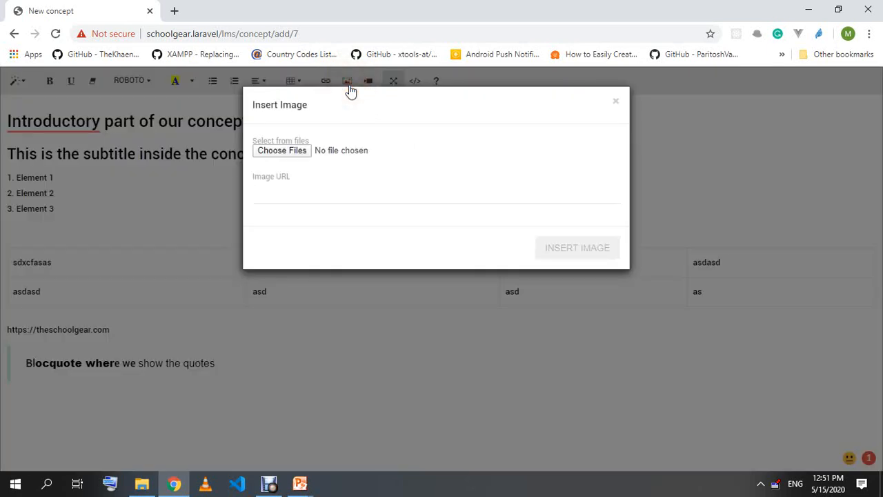
pyautogui.click(294, 150)
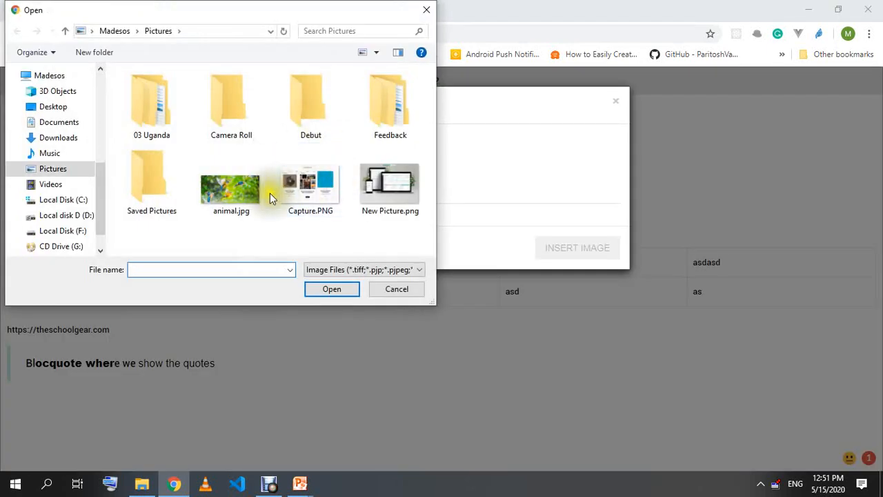
pyautogui.doubleClick(380, 183)
# - Resize the inserted picture to 50% width
pyautogui.scroll(-6, 381, 184)
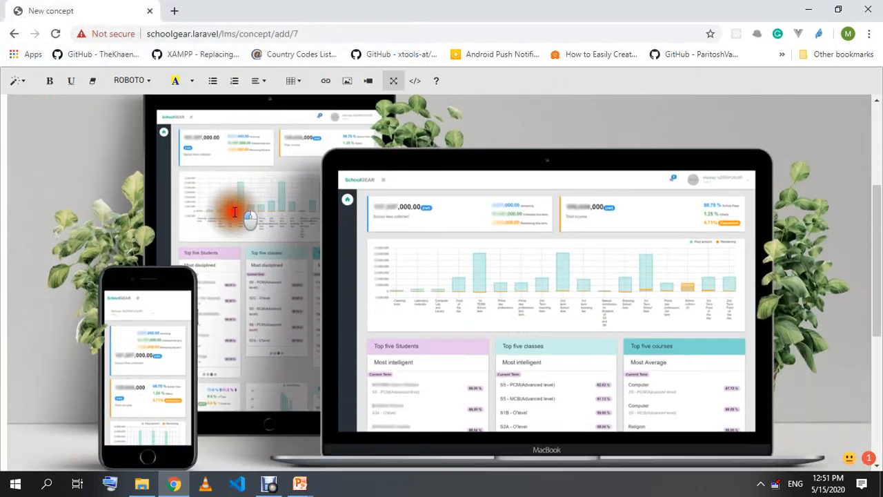
pyautogui.scroll(8, 247, 226)
pyautogui.scroll(-8, 241, 251)
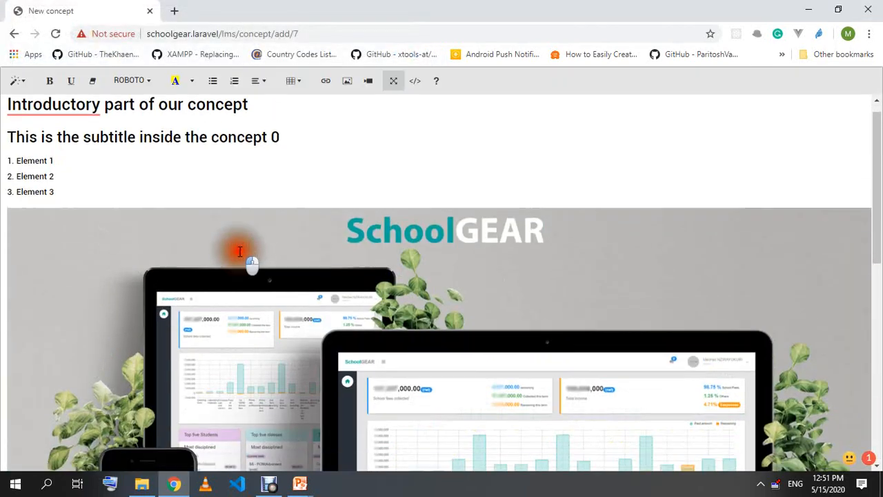
pyautogui.scroll(6, 241, 252)
pyautogui.scroll(2, 241, 252)
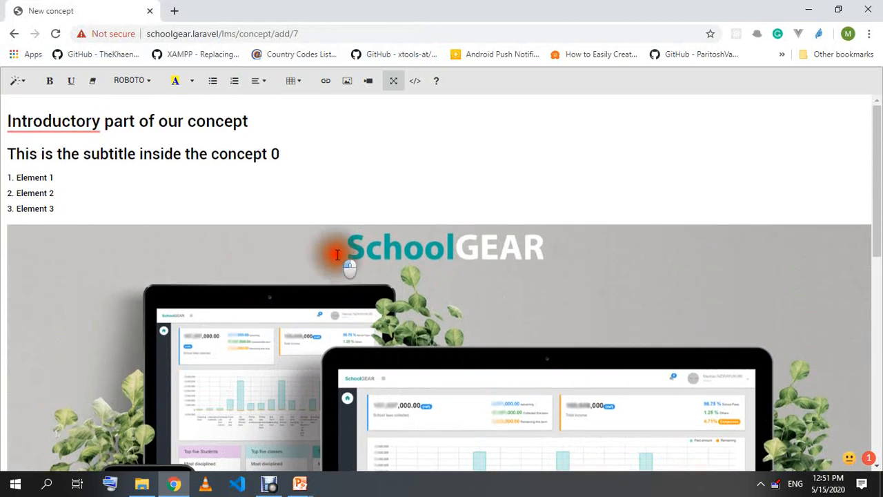
pyautogui.scroll(-5, 347, 258)
pyautogui.scroll(3, 347, 262)
pyautogui.click(404, 214)
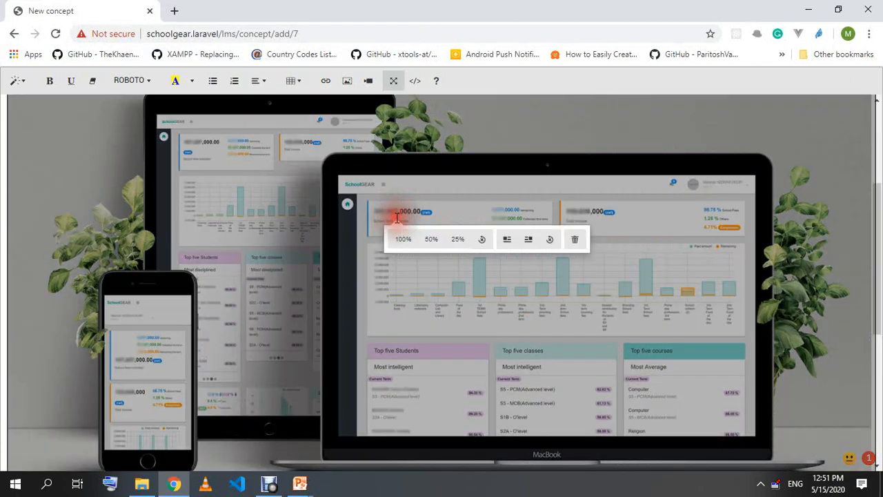
pyautogui.click(432, 240)
pyautogui.scroll(3, 434, 246)
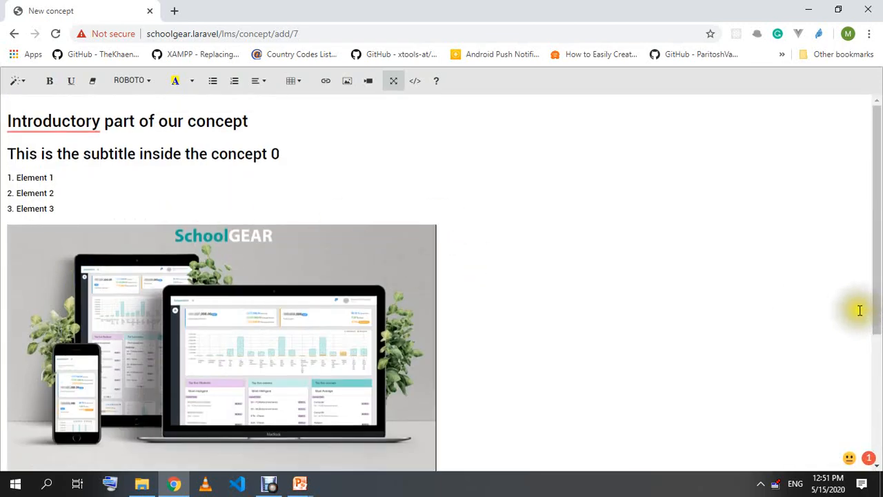
# - Resize the SchoolGEAR picture above the table to 25% width
pyautogui.scroll(-3, 375, 301)
pyautogui.click(326, 202)
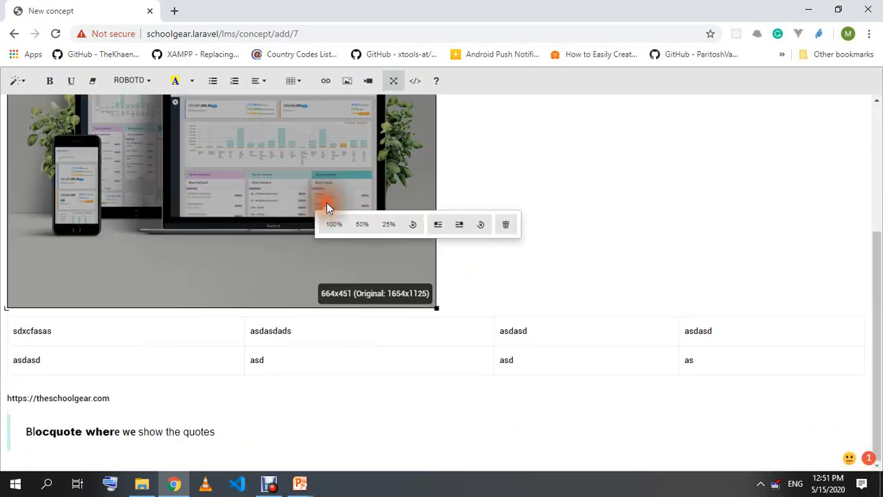
pyautogui.click(388, 227)
# - Resize the SchoolGEAR picture to the full 100% width
pyautogui.scroll(3, 173, 267)
pyautogui.click(150, 285)
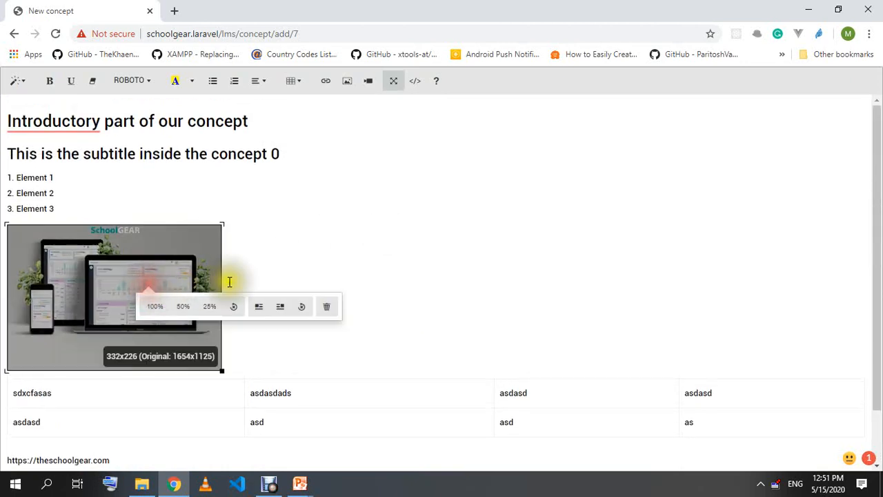
pyautogui.click(156, 311)
pyautogui.scroll(-4, 856, 257)
pyautogui.scroll(4, 854, 262)
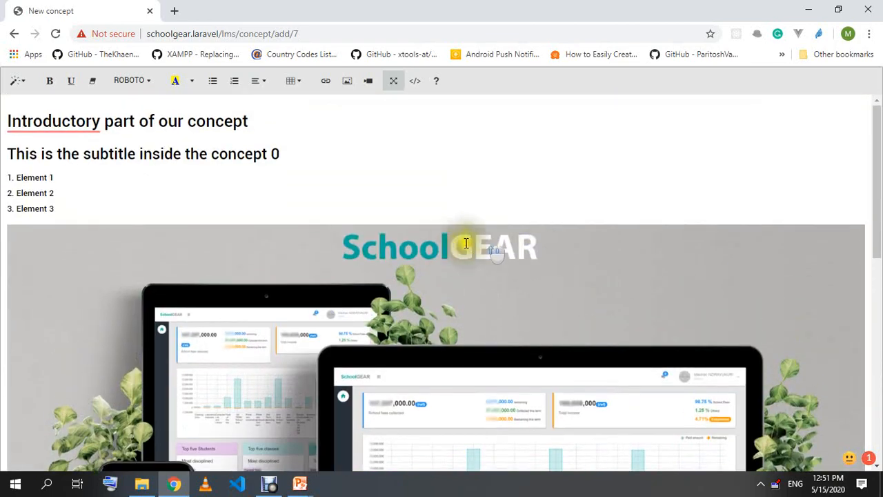
# - Reset the SchoolGEAR picture to its original size
pyautogui.click(466, 243)
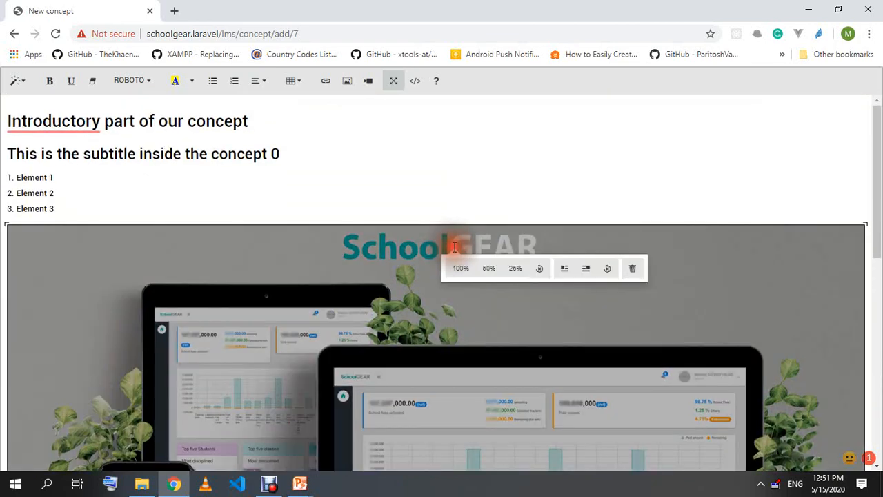
pyautogui.click(541, 271)
pyautogui.scroll(-5, 503, 266)
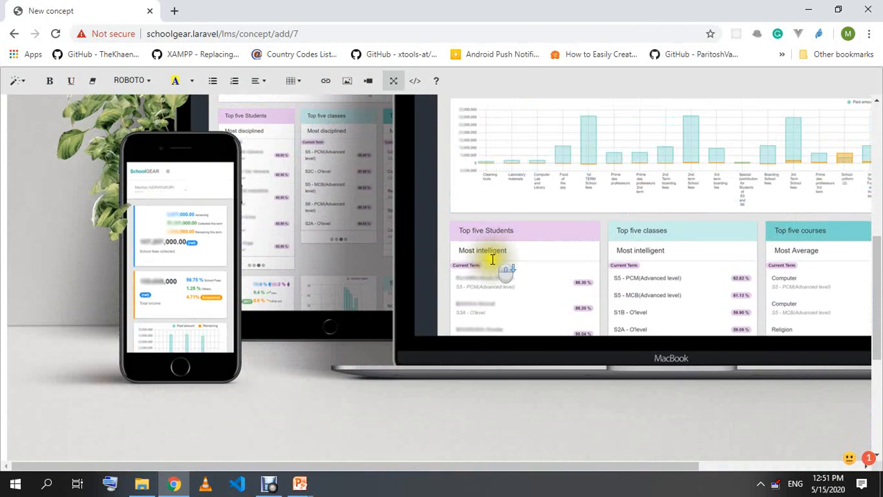
pyautogui.scroll(3, 490, 227)
# - Float the picture left at 25% width and enter "sdlkcnxsfncxzk jacslzxk nm asc;zx nAsczx;n sczxl" and "sclxzbo l ascxz lkascxz" as two lines beside it
pyautogui.click(486, 200)
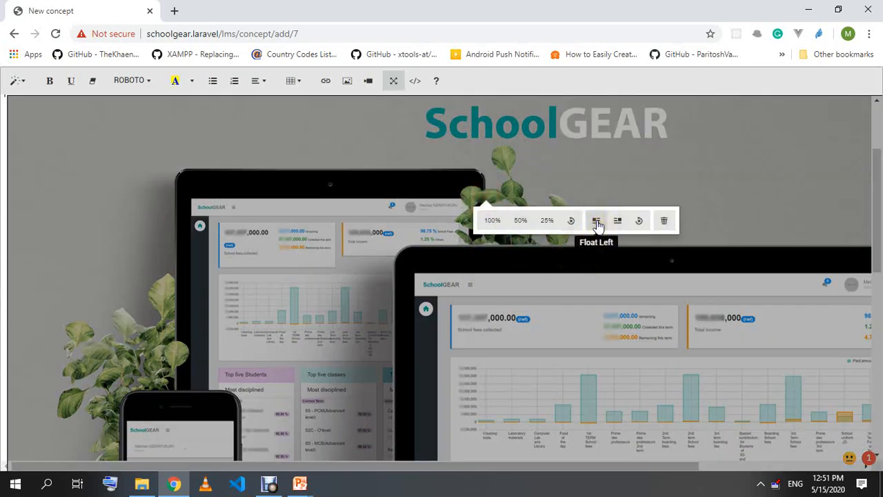
pyautogui.click(598, 224)
pyautogui.click(415, 223)
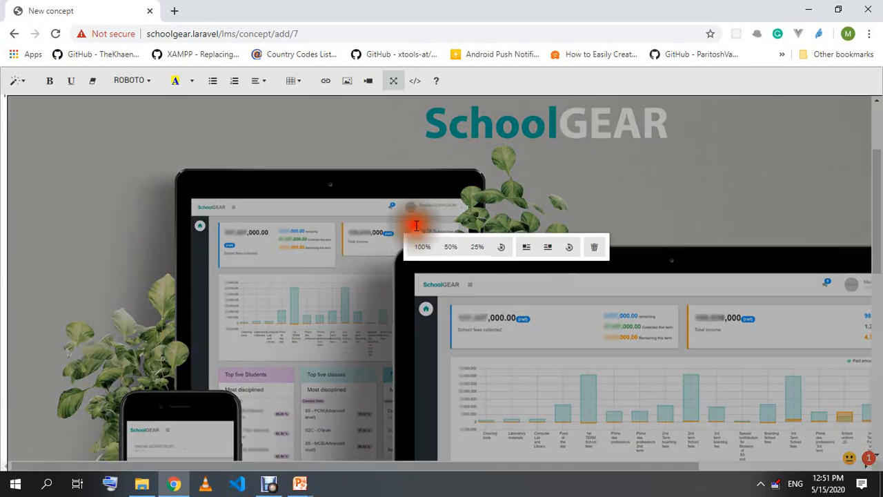
pyautogui.click(478, 248)
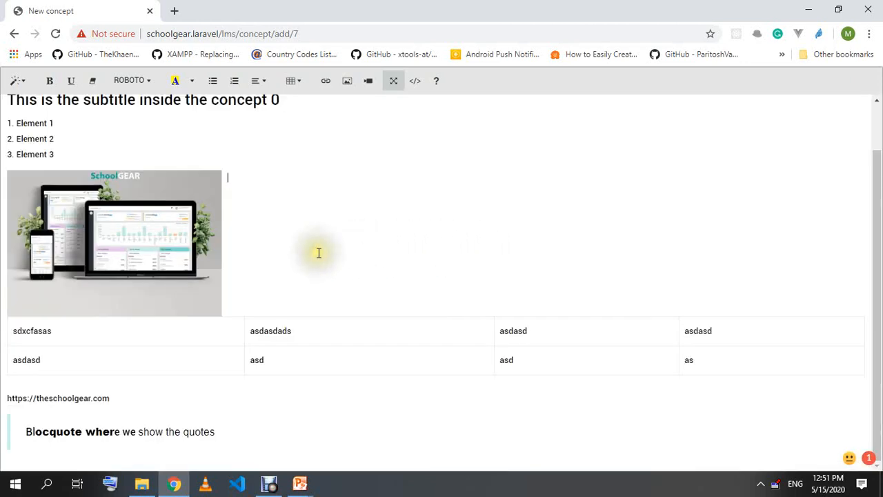
pyautogui.write('sdlkcnxsfncxzk jacslzxk nm asc;zx nAsczx;n sczxl')
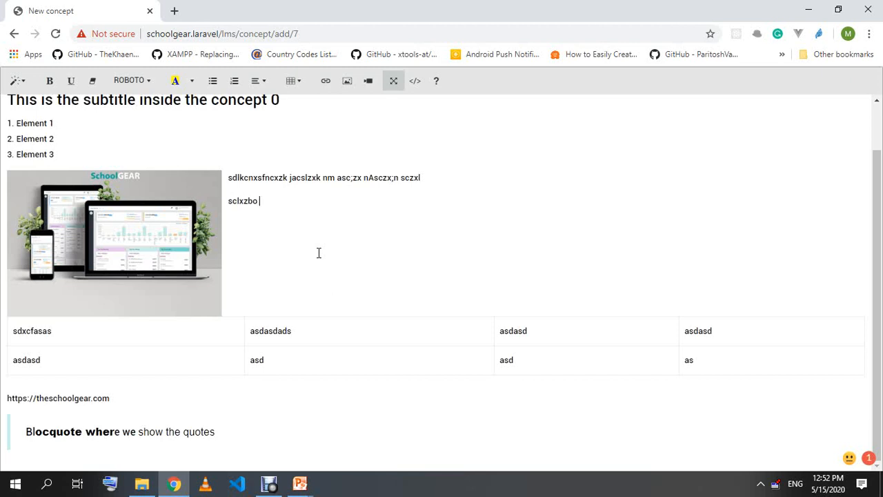
# - Float the picture right and append "caszx dz xccas zxsacz x" to the second line of filler text
pyautogui.click(136, 207)
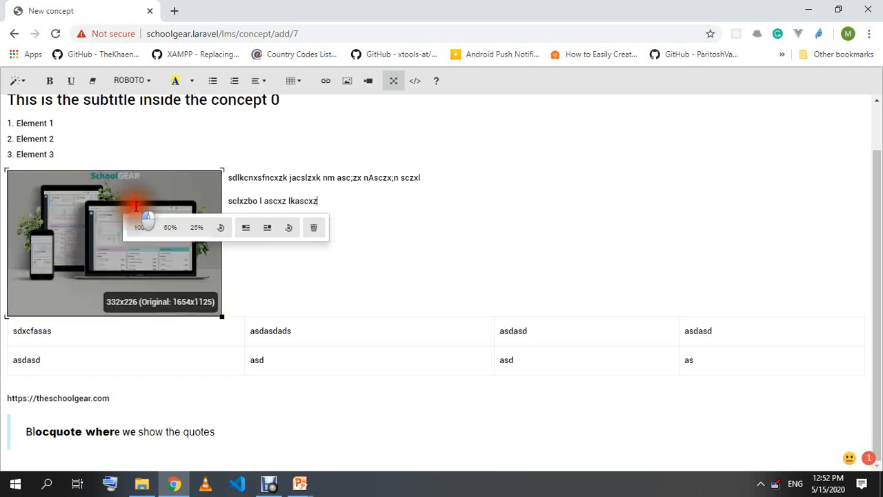
pyautogui.click(267, 227)
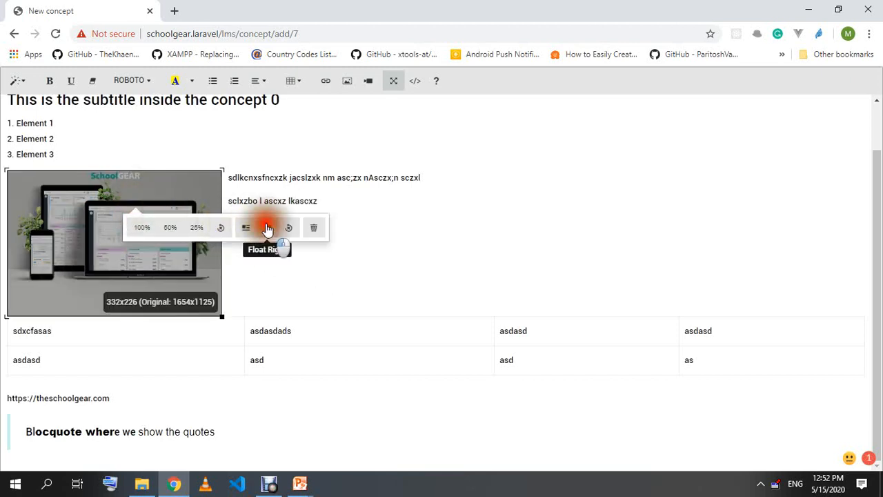
pyautogui.write('caszx dz ')
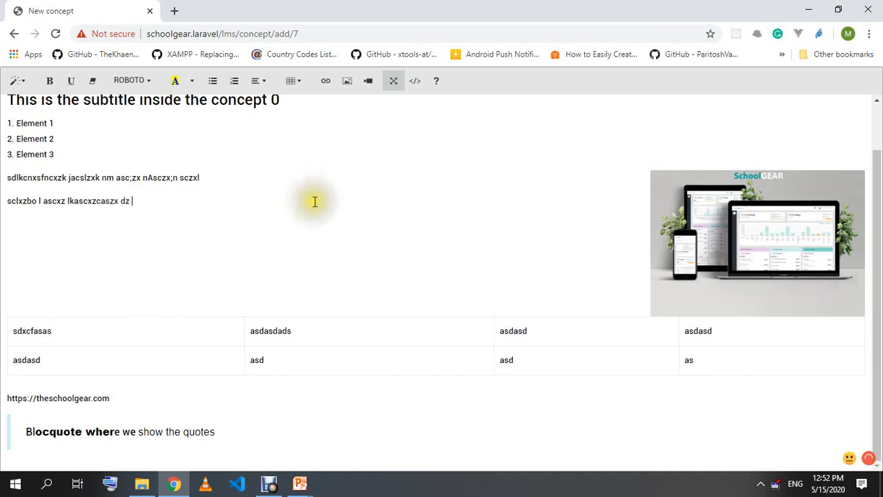
pyautogui.write('xccas zxsacz x')
# - Resize the right-floated picture to 50% width and remove its float
pyautogui.click(779, 211)
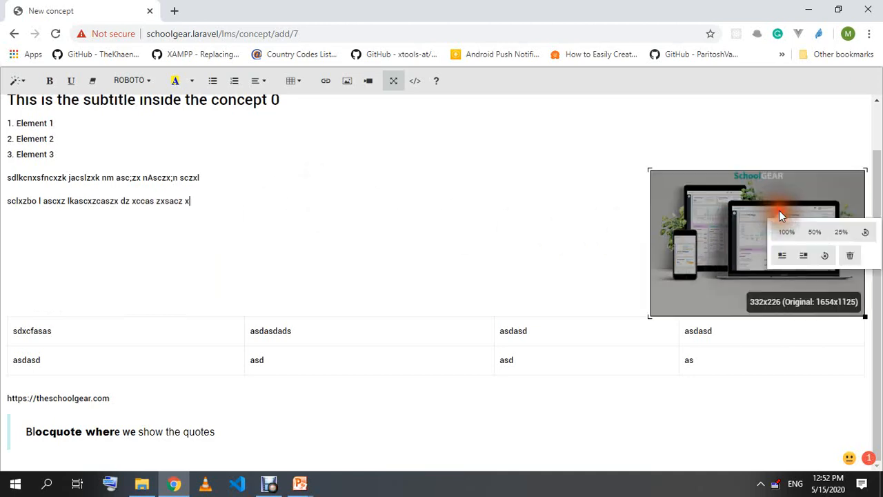
pyautogui.click(816, 233)
pyautogui.scroll(2, 310, 252)
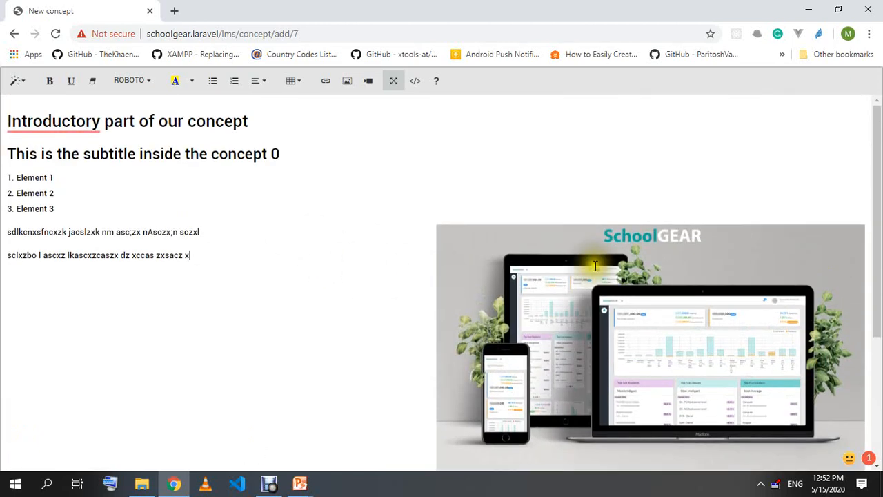
pyautogui.click(625, 268)
pyautogui.click(595, 318)
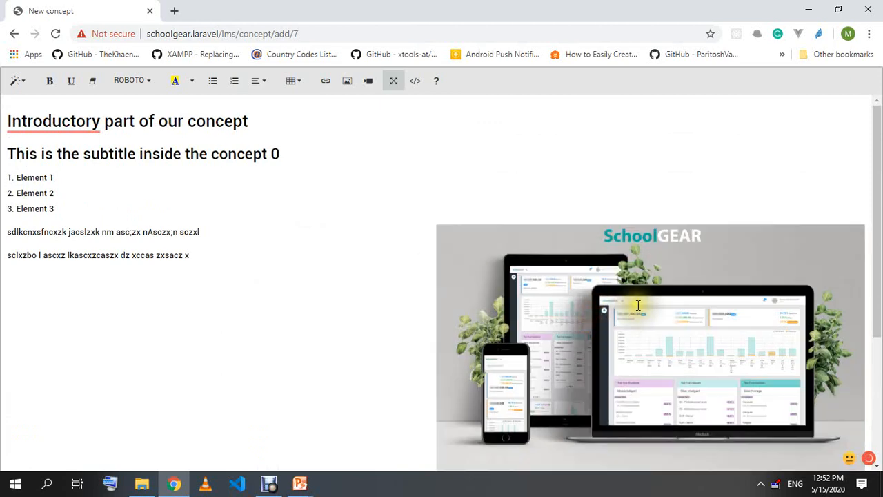
pyautogui.click(523, 286)
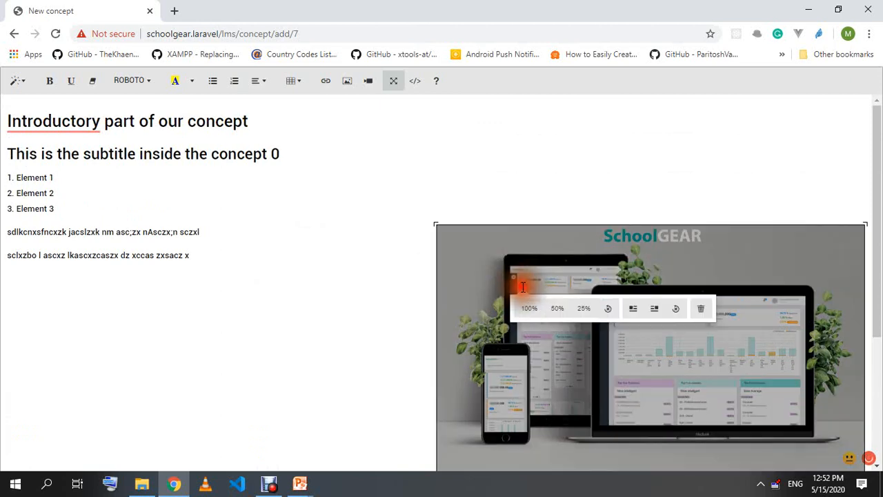
pyautogui.click(675, 310)
# - Move the filler text beside the picture onto its own line below the picture
pyautogui.scroll(-2, 331, 310)
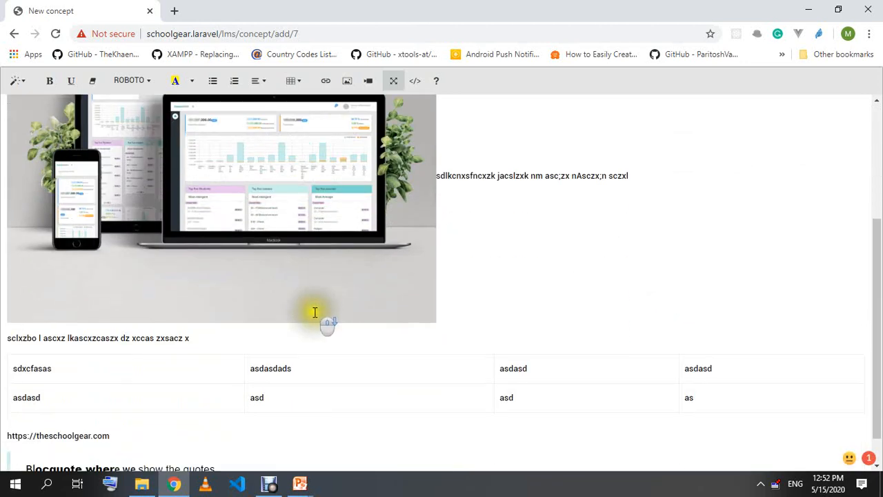
pyautogui.scroll(1, 315, 314)
pyautogui.click(449, 232)
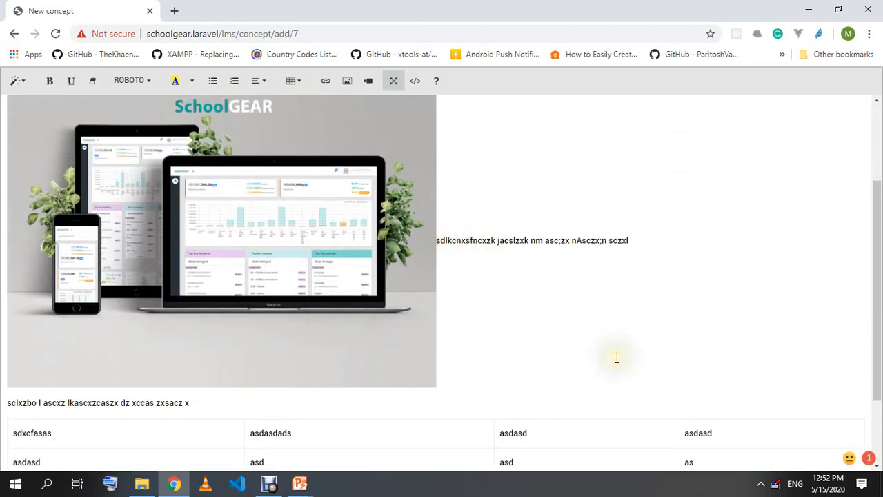
pyautogui.press('Return')
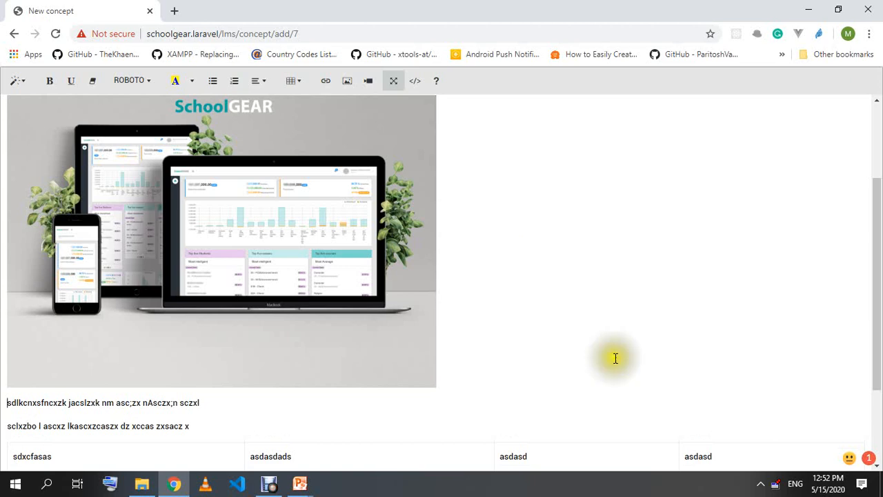
pyautogui.scroll(2, 615, 357)
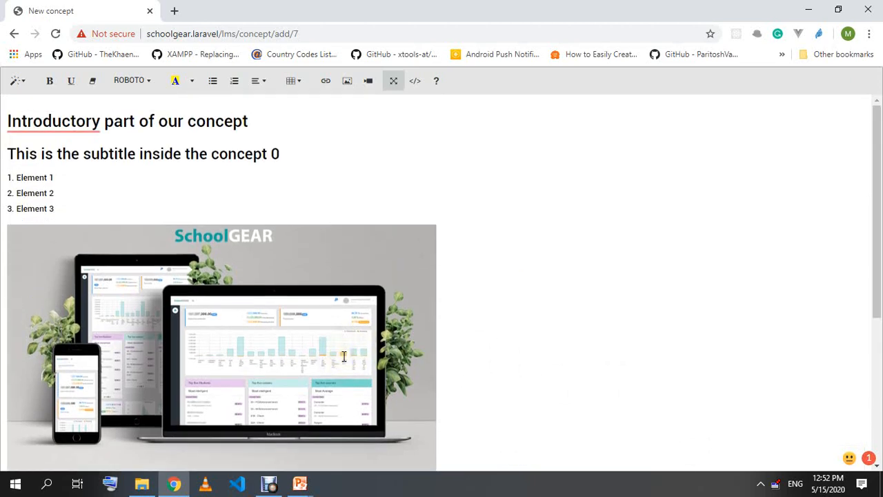
pyautogui.scroll(-2, 345, 358)
pyautogui.scroll(2, 344, 358)
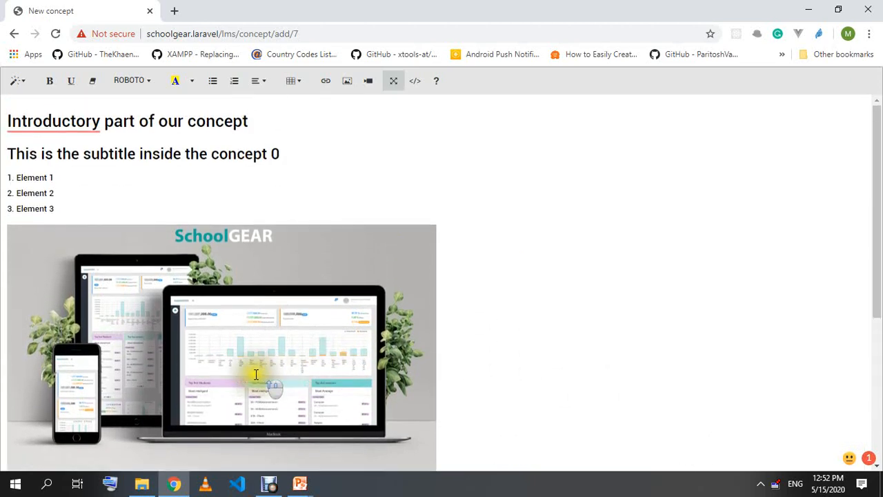
pyautogui.click(173, 342)
pyautogui.click(165, 295)
pyautogui.click(196, 279)
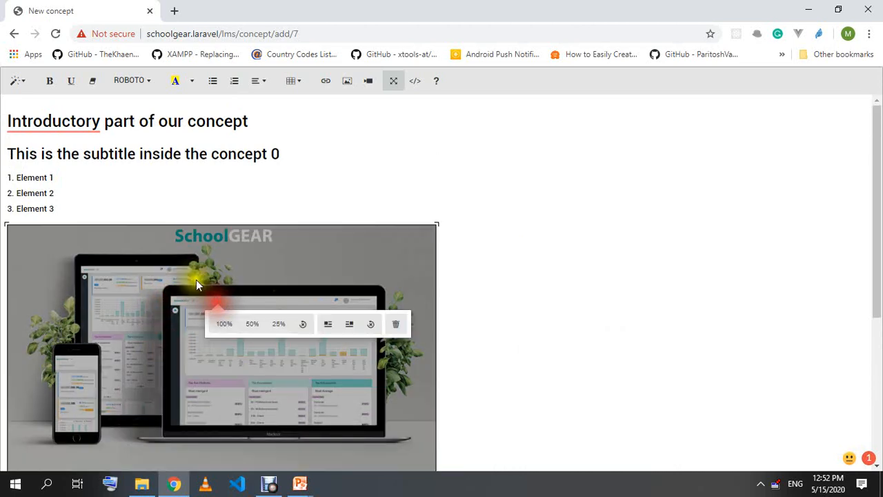
pyautogui.click(126, 205)
# - Search Google for koala in a new tab and open the first photo in the image results
pyautogui.click(174, 11)
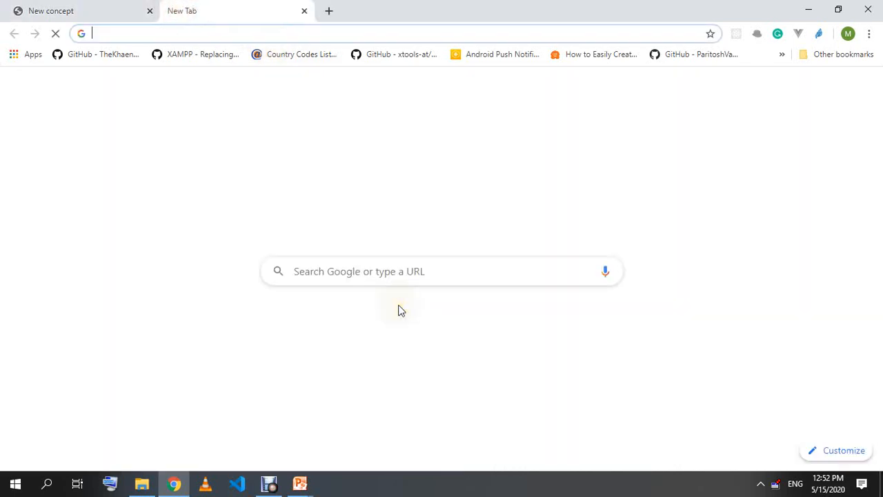
pyautogui.write('l')
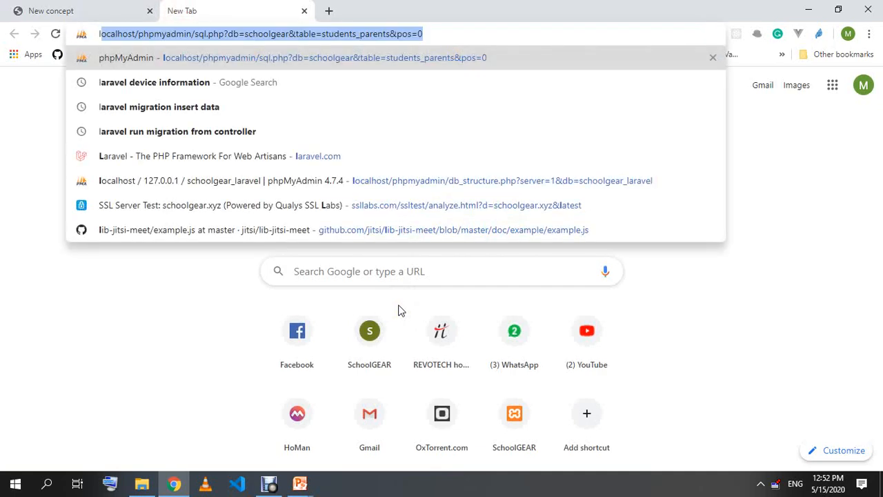
pyautogui.press('BackSpace')
pyautogui.press('BackSpace')
pyautogui.write('koala')
pyautogui.press('Return')
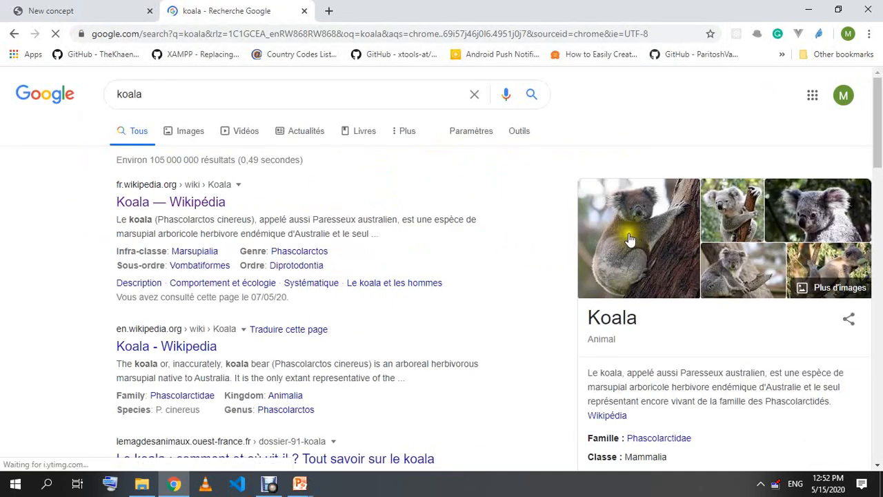
pyautogui.click(629, 240)
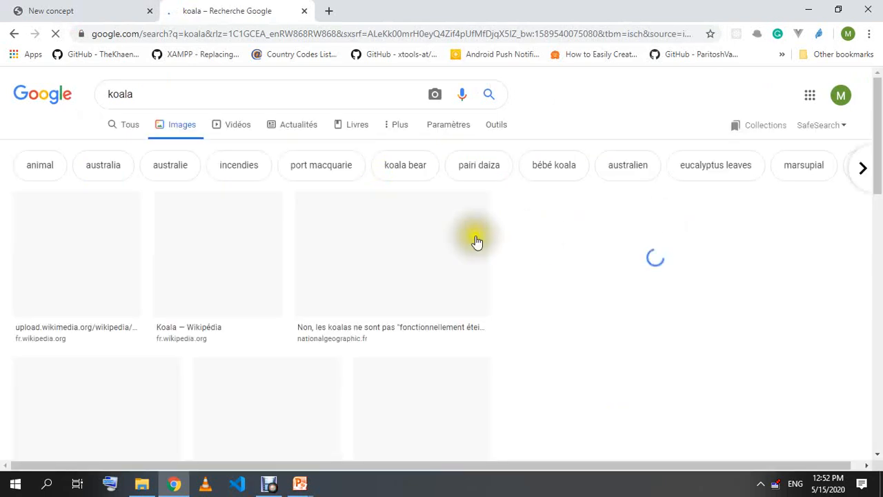
pyautogui.click(67, 251)
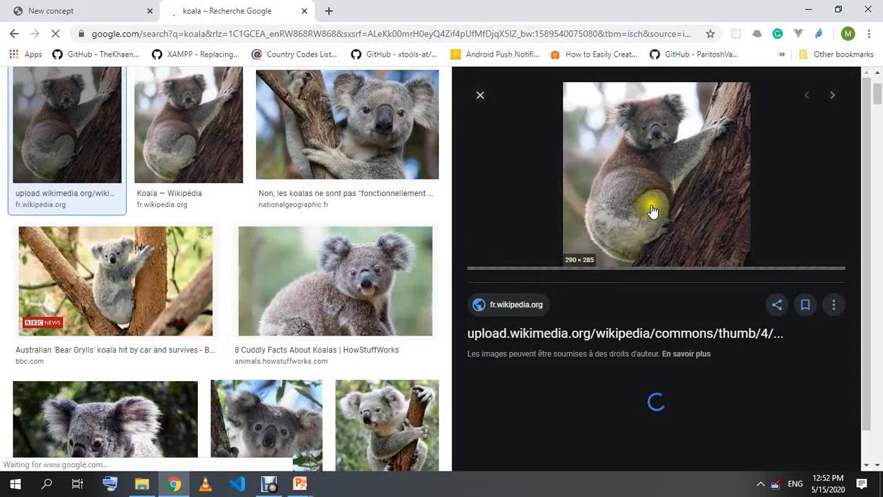
pyautogui.click(653, 210)
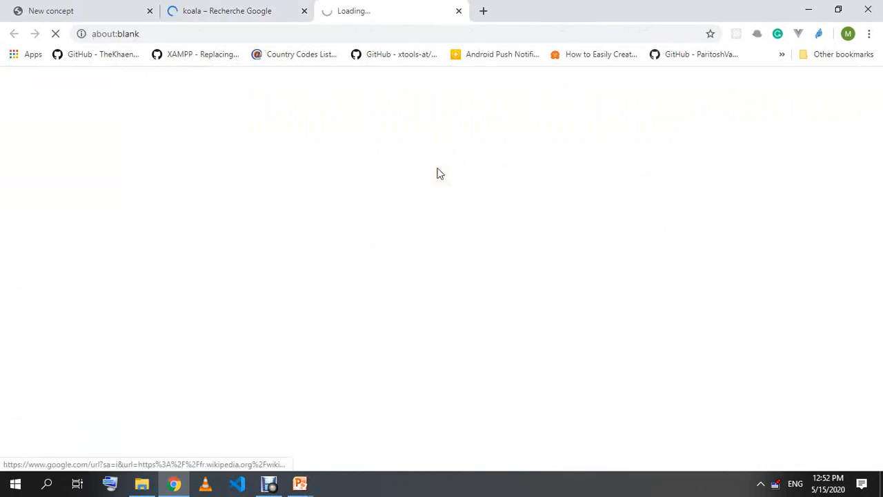
pyautogui.click(221, 10)
pyautogui.click(390, 11)
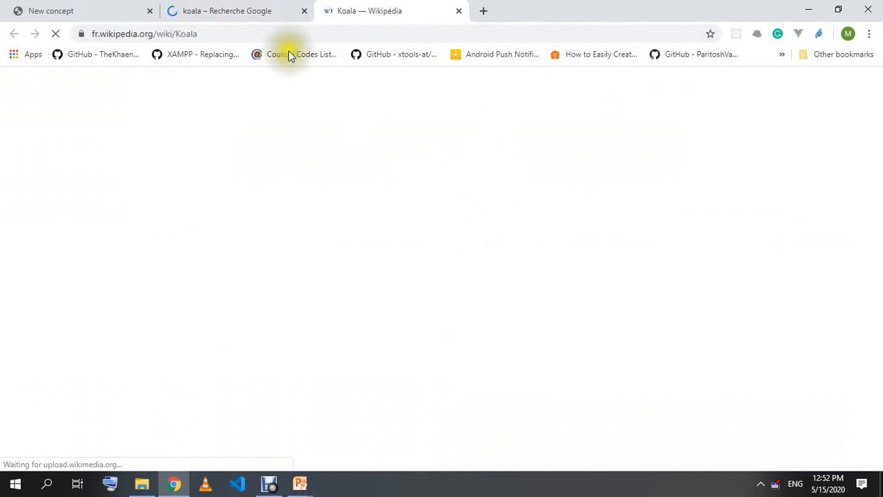
pyautogui.click(283, 10)
# - Copy the image address of the enlarged koala photo
pyautogui.scroll(1, 642, 220)
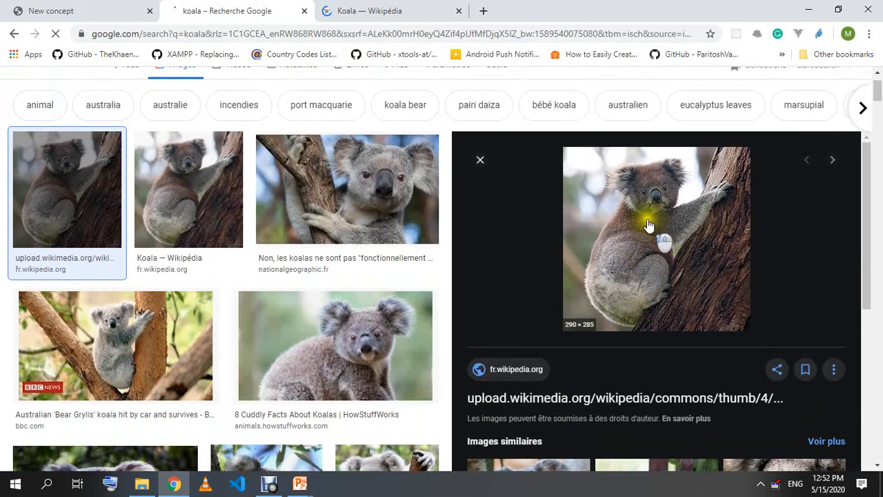
pyautogui.rightClick(634, 219)
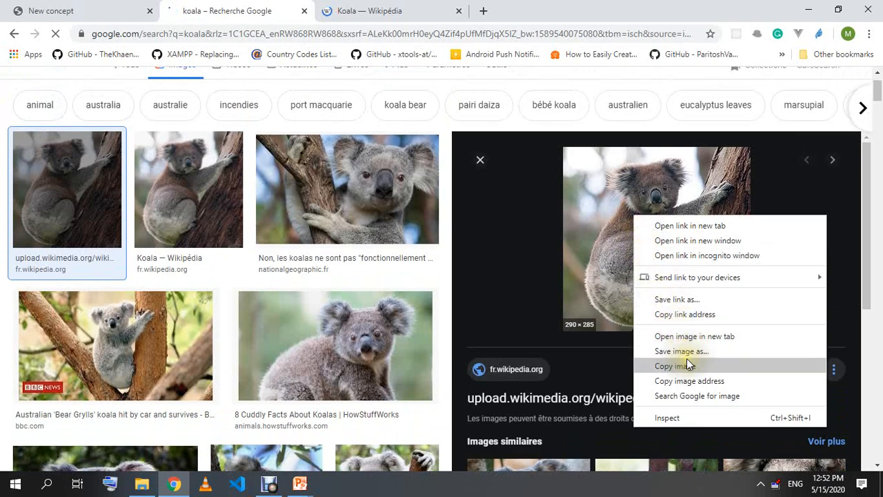
pyautogui.click(698, 383)
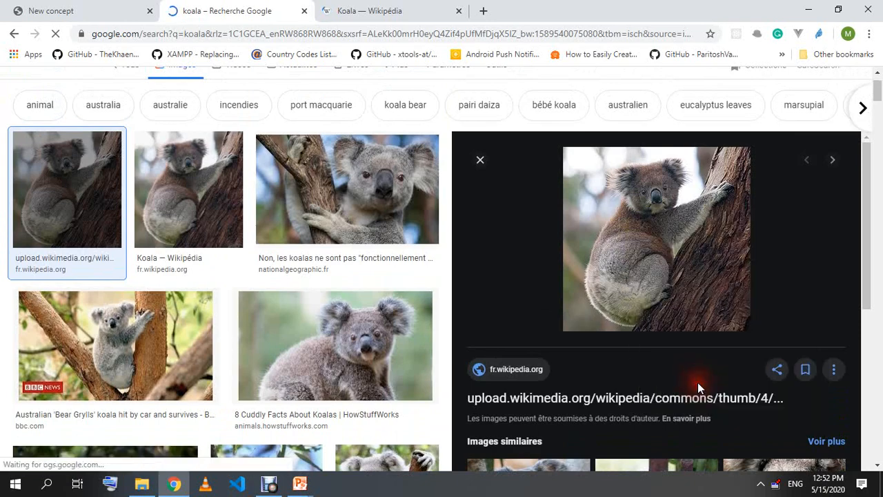
# - Return to the New concept page and add an empty paragraph between the numbered list and the picture
pyautogui.click(62, 8)
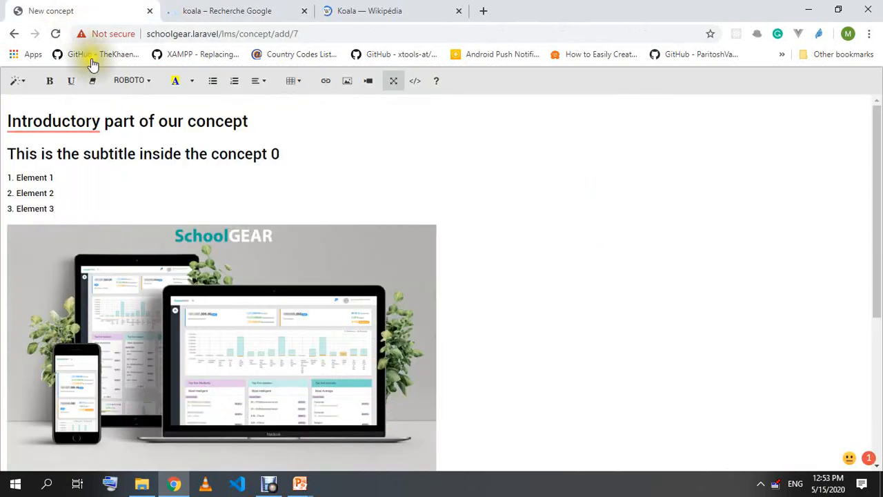
pyautogui.click(62, 169)
pyautogui.scroll(-1, 184, 192)
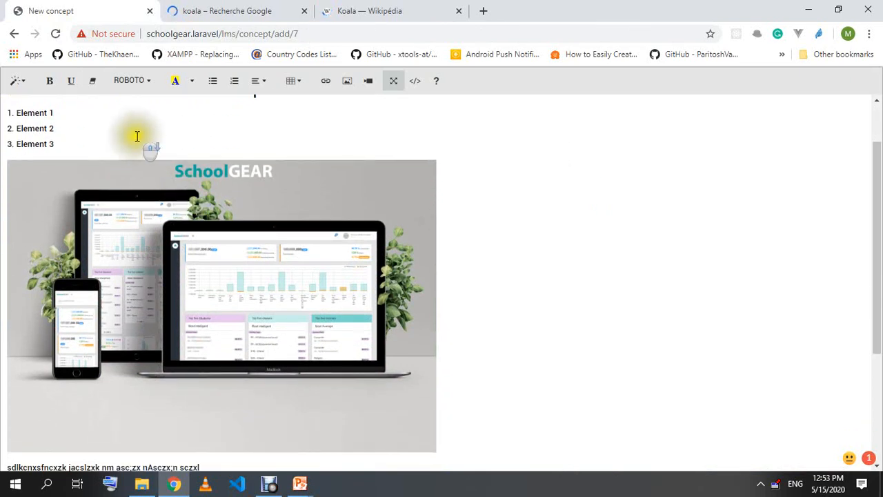
pyautogui.click(136, 145)
pyautogui.press('Return')
pyautogui.press('Return')
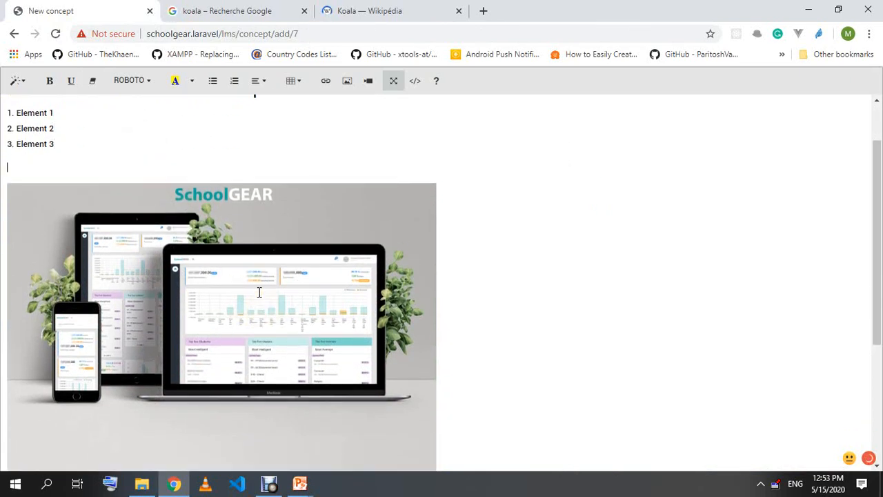
# - Insert the koala photo from its copied image address into the empty paragraph below the numbered list
pyautogui.scroll(1, 254, 298)
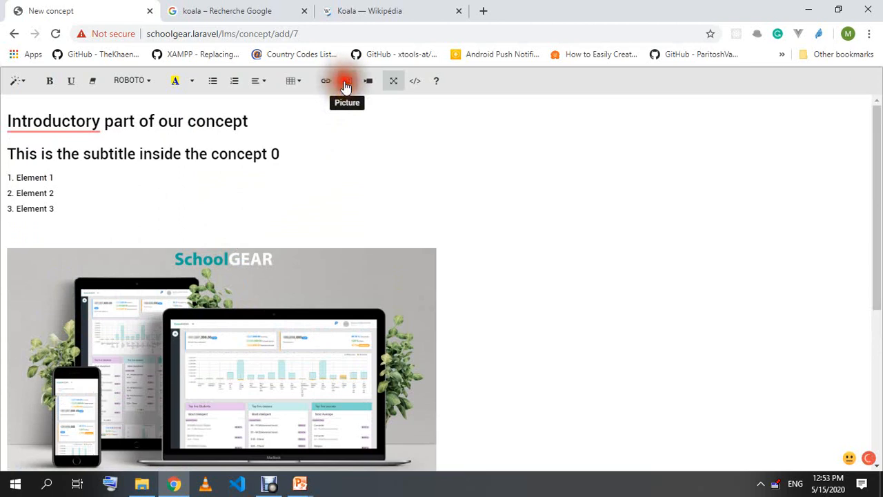
pyautogui.click(346, 84)
pyautogui.click(276, 188)
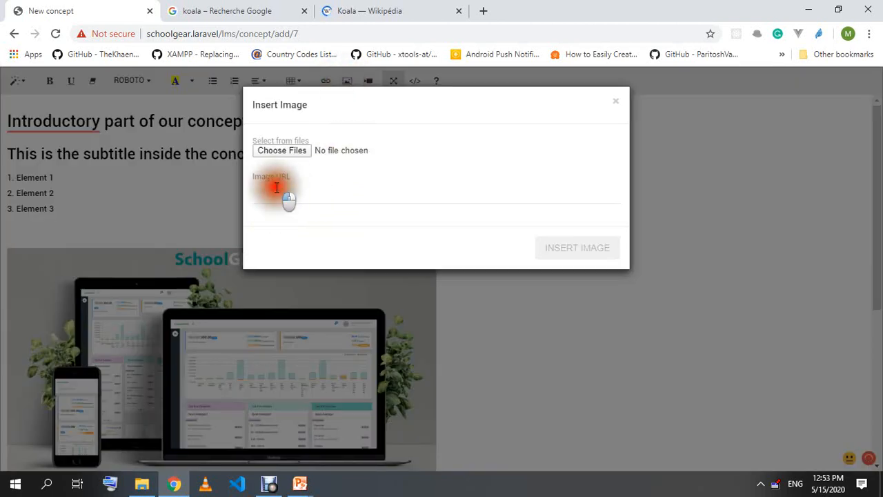
pyautogui.rightClick(272, 188)
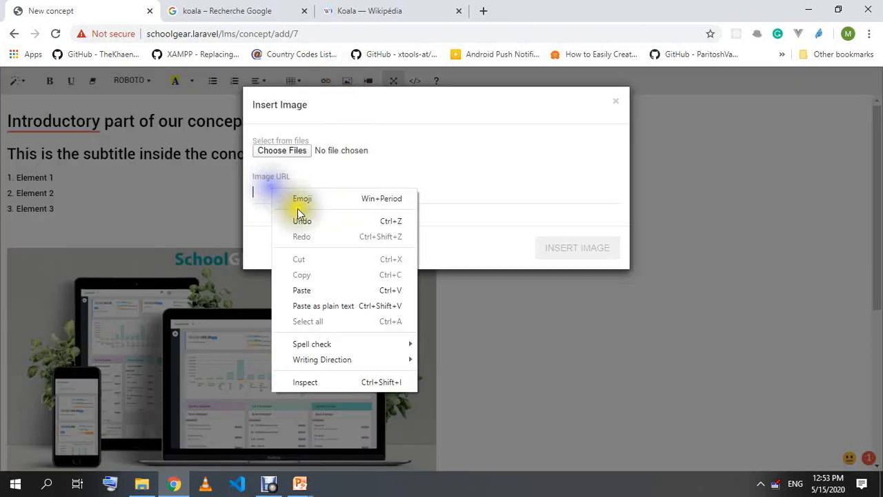
pyautogui.click(321, 290)
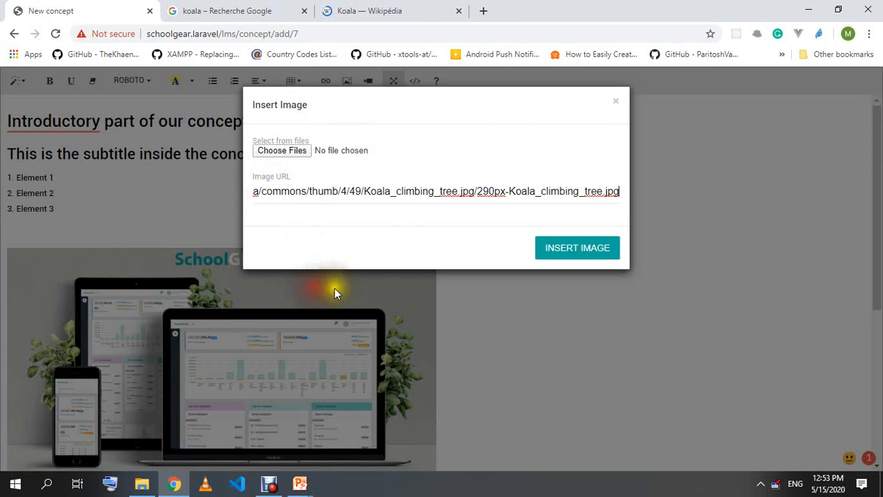
pyautogui.click(594, 250)
pyautogui.click(127, 282)
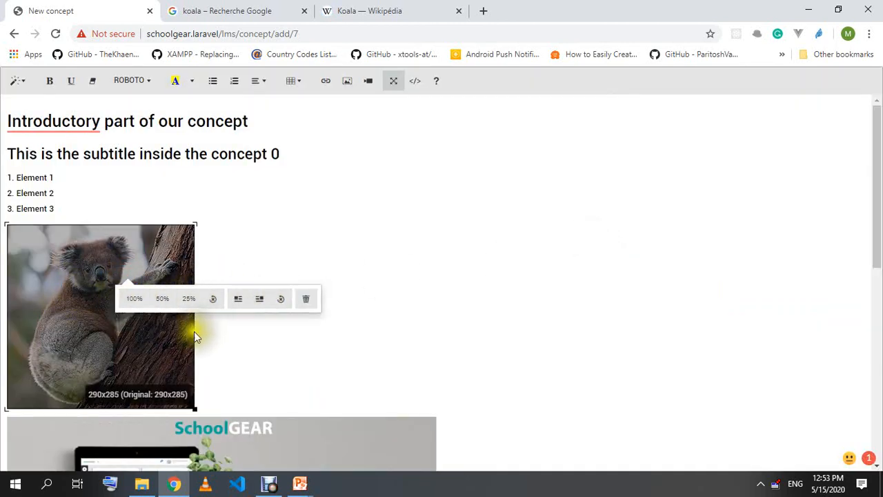
pyautogui.click(374, 402)
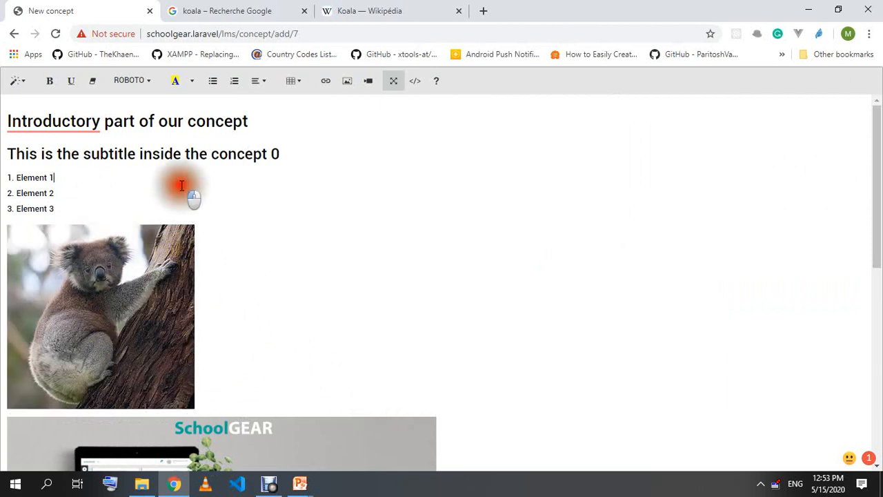
# - Add an empty paragraph between the numbered list and the koala picture
pyautogui.click(123, 155)
pyautogui.click(317, 163)
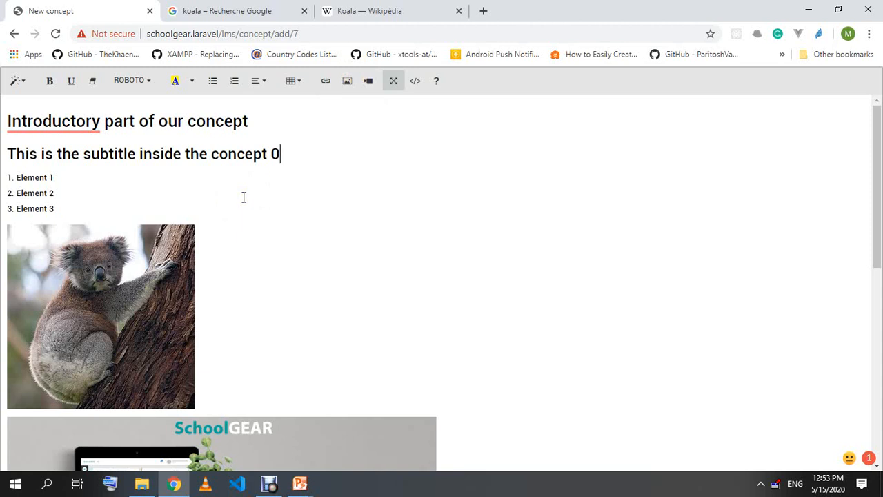
pyautogui.press('Down')
pyautogui.press('Return')
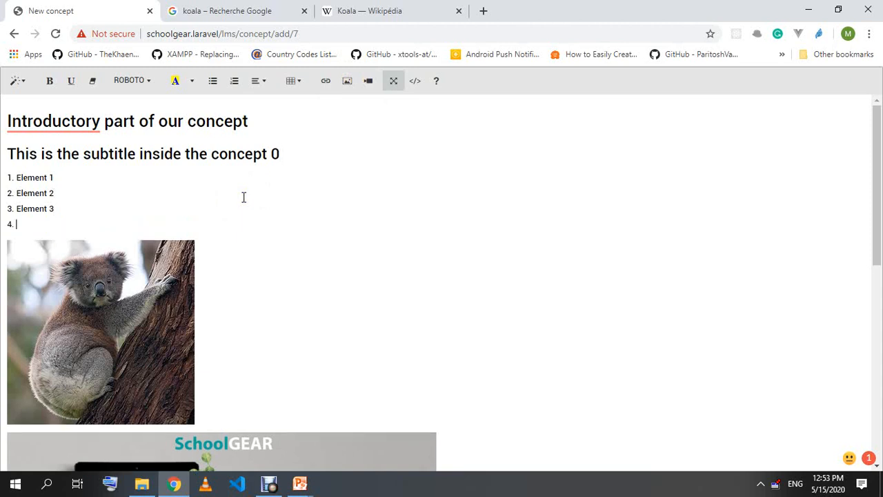
pyautogui.press('Return')
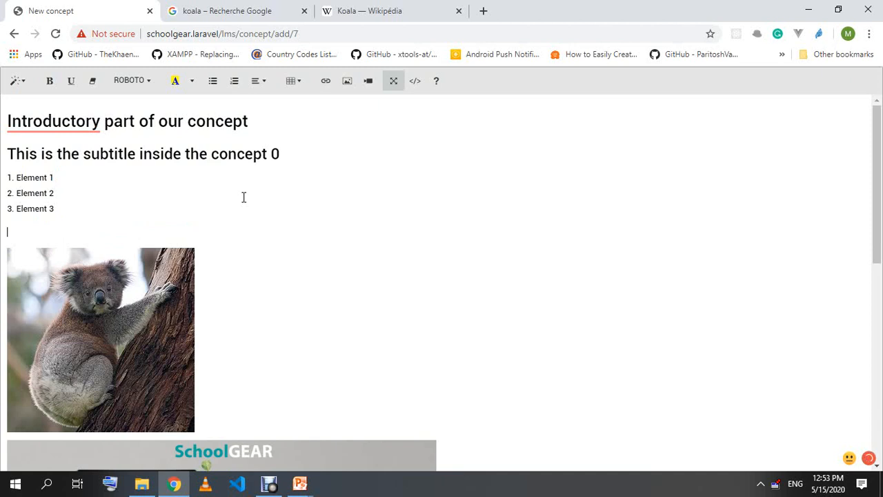
# - Start inserting a video by URL into the empty paragraph above the koala picture
pyautogui.click(370, 83)
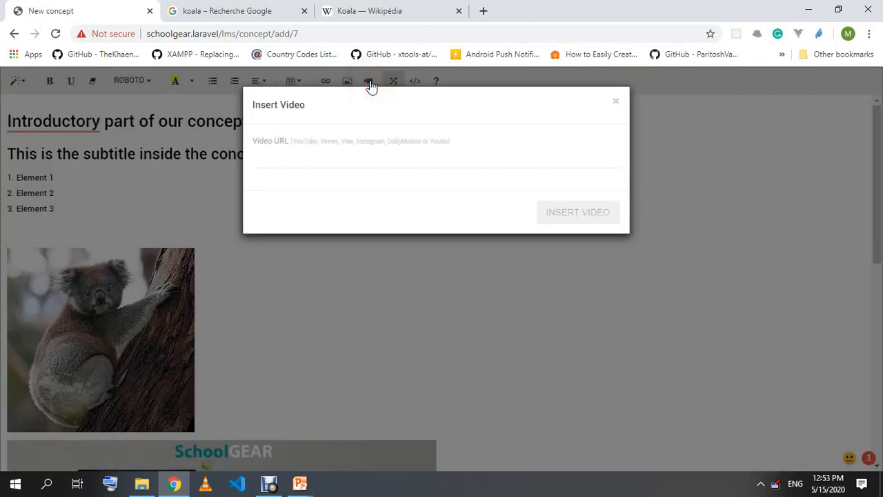
pyautogui.click(268, 160)
pyautogui.moveTo(268, 159)
pyautogui.mouseDown()
pyautogui.moveTo(290, 159)
pyautogui.moveTo(269, 159)
pyautogui.mouseUp()
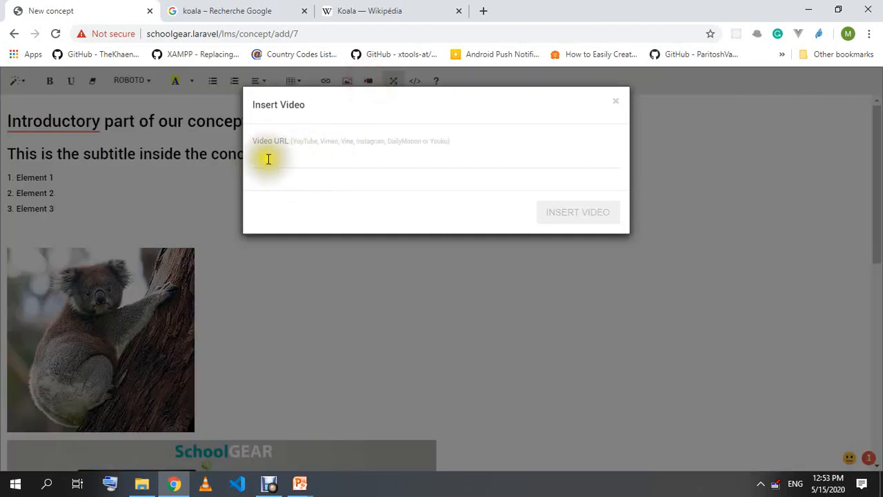
# - Load YouTube in the koala search tab and browse the home page for a video to embed
pyautogui.click(233, 12)
pyautogui.hotkey('ctrl', 'l')
pyautogui.write('ou')
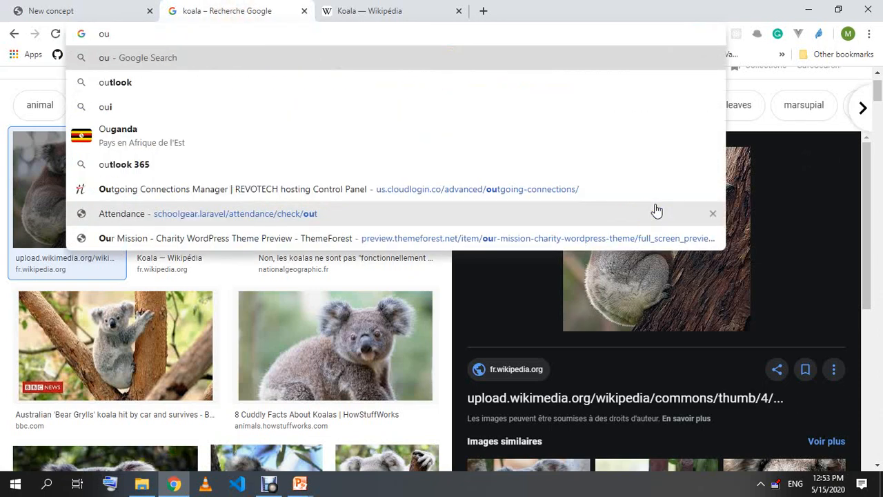
pyautogui.press('BackSpace')
pyautogui.press('BackSpace')
pyautogui.write('youtub')
pyautogui.press('Return')
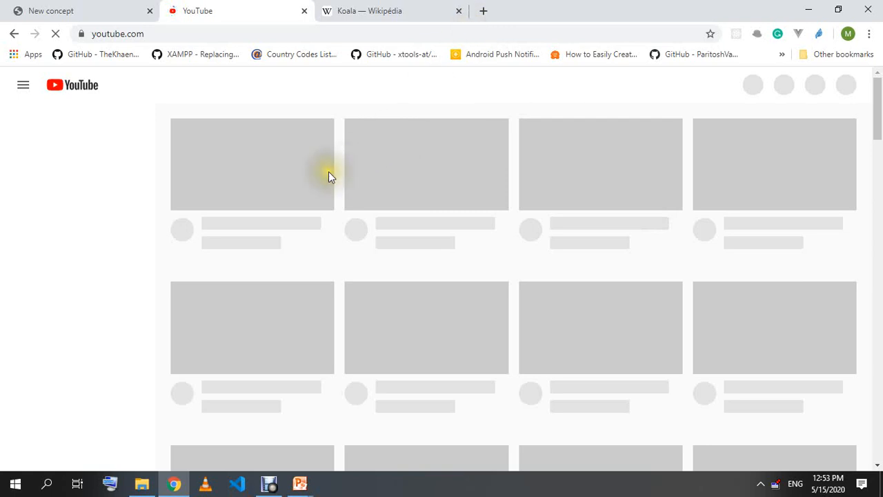
pyautogui.scroll(-3, 408, 299)
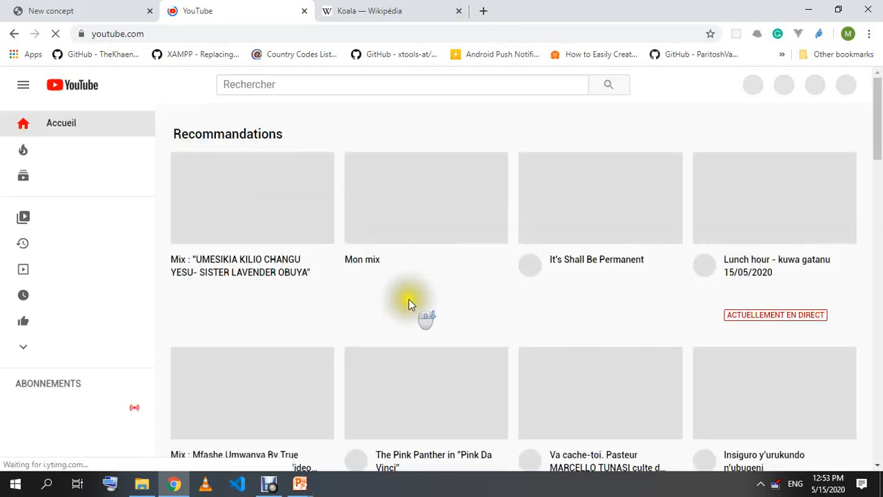
pyautogui.scroll(-3, 359, 301)
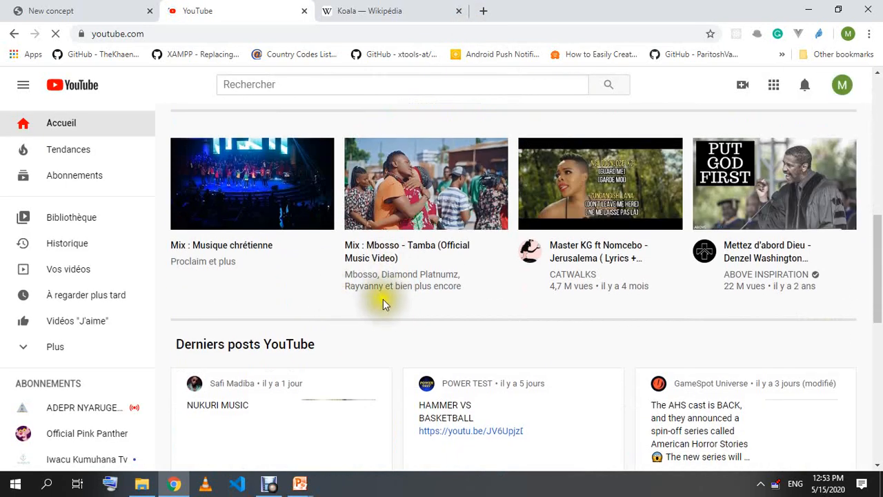
pyautogui.scroll(-3, 517, 292)
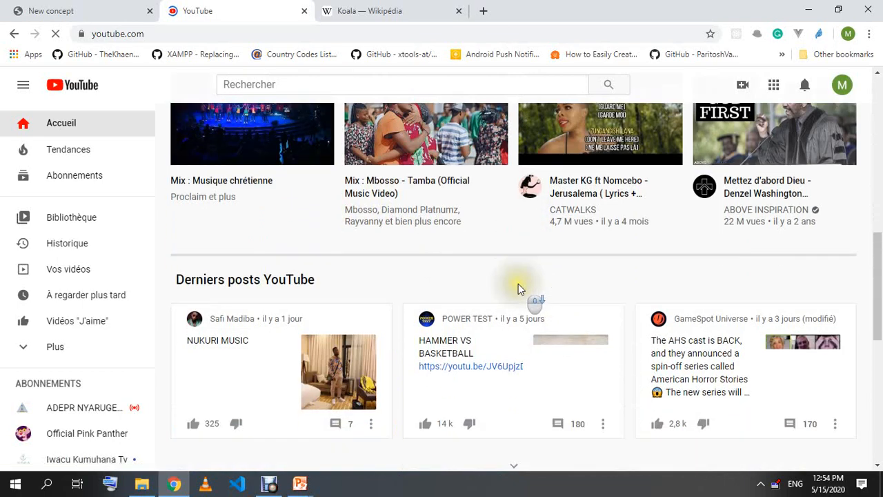
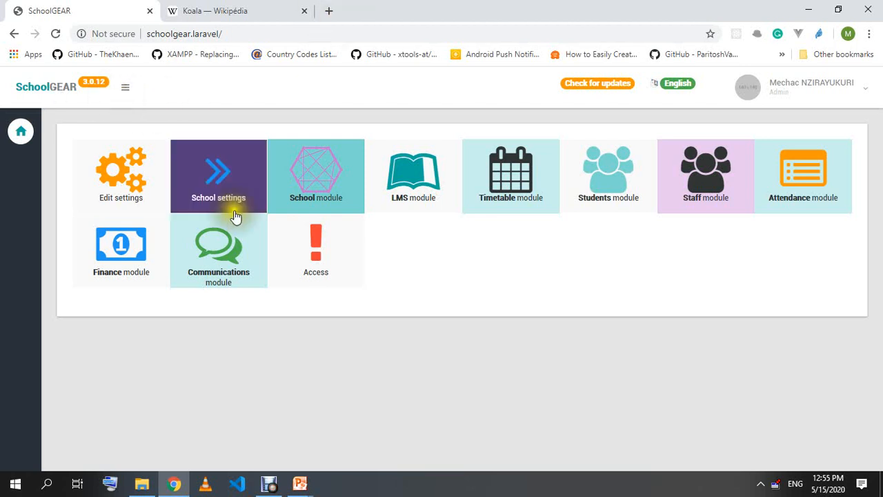
# - Open the lessons of the syllabus Theory content of Chemistry of Senior 1 in the LMS module
pyautogui.click(433, 186)
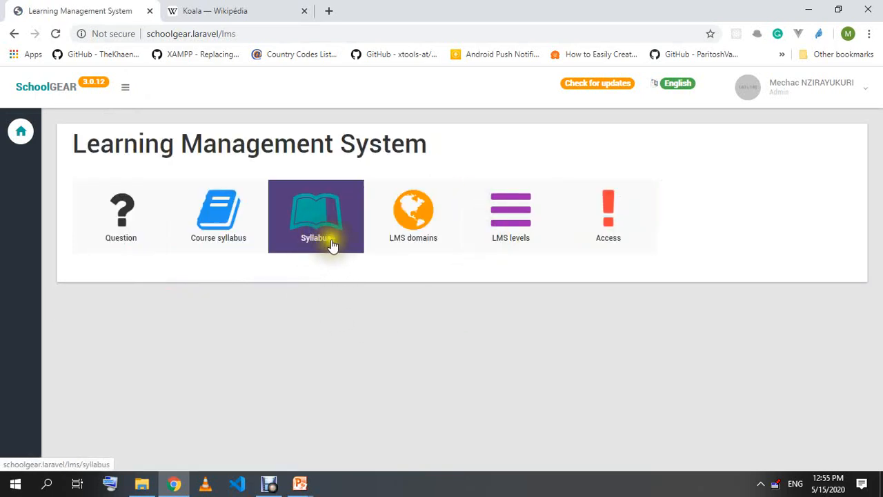
pyautogui.click(338, 240)
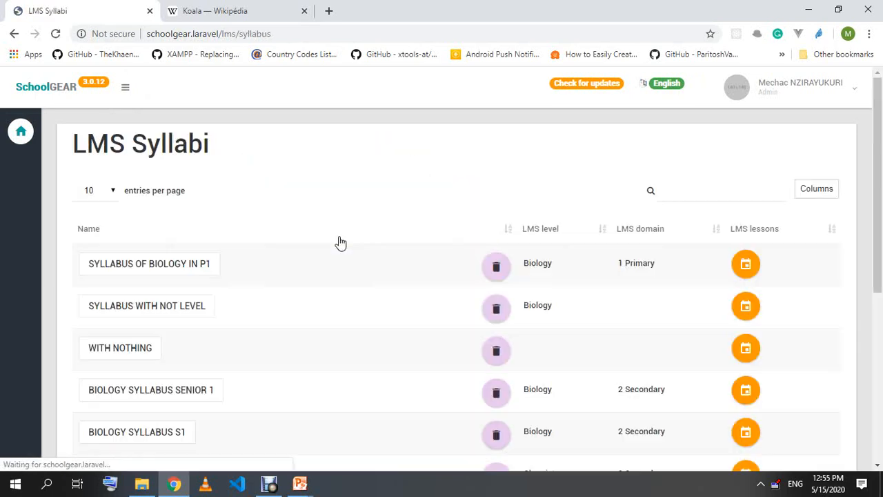
pyautogui.scroll(-4, 165, 331)
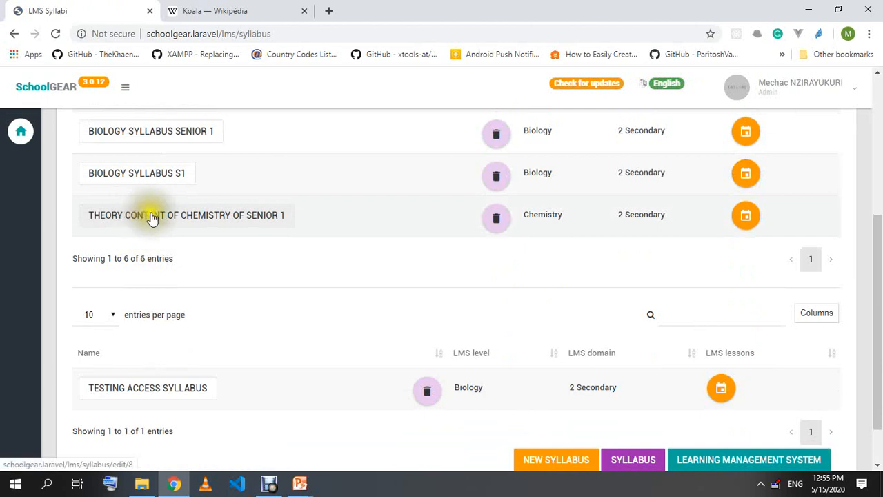
pyautogui.click(746, 216)
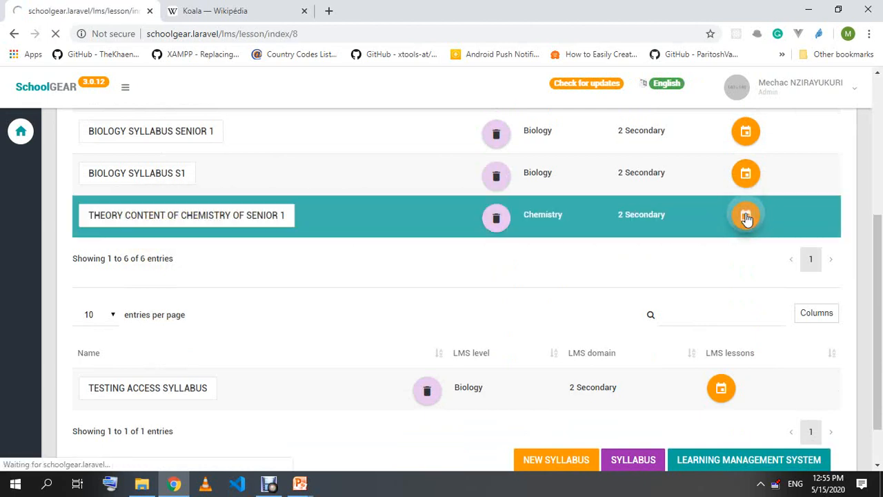
# - Go to the concepts of Lesson 1 and open Concept 0: Introduction for editing
pyautogui.scroll(-2, 251, 322)
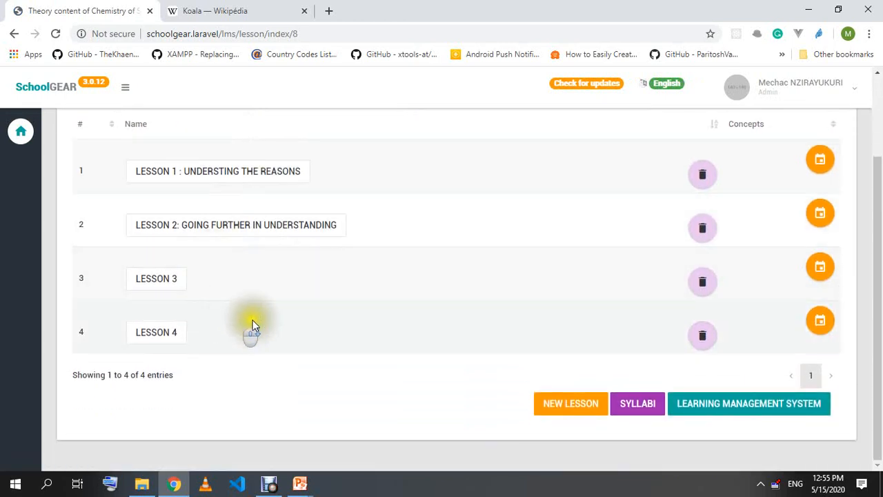
pyautogui.scroll(2, 199, 294)
pyautogui.scroll(-2, 306, 158)
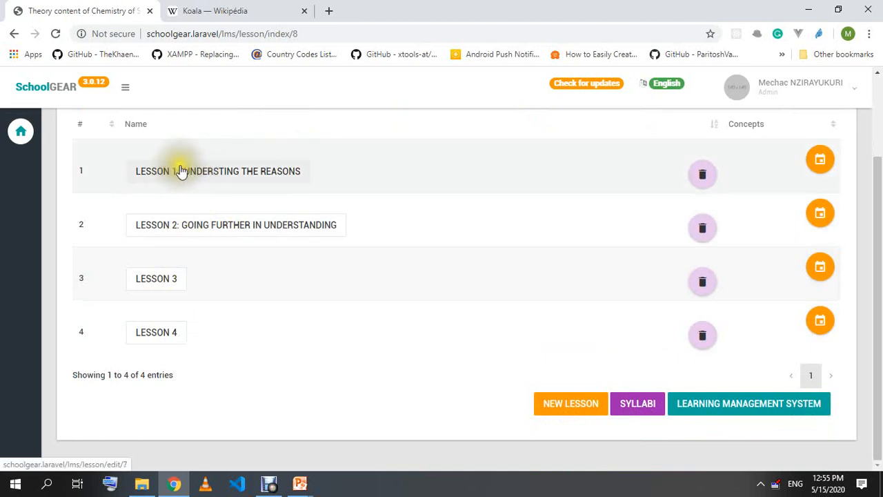
pyautogui.scroll(1, 177, 171)
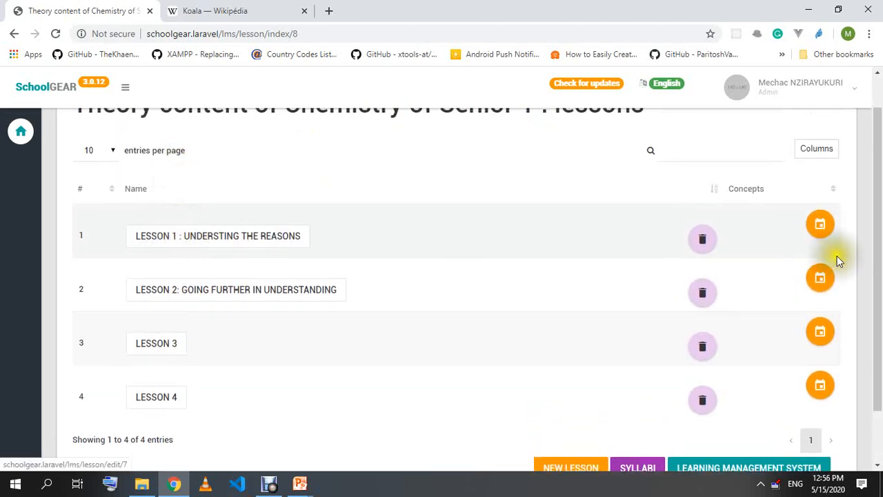
pyautogui.click(821, 228)
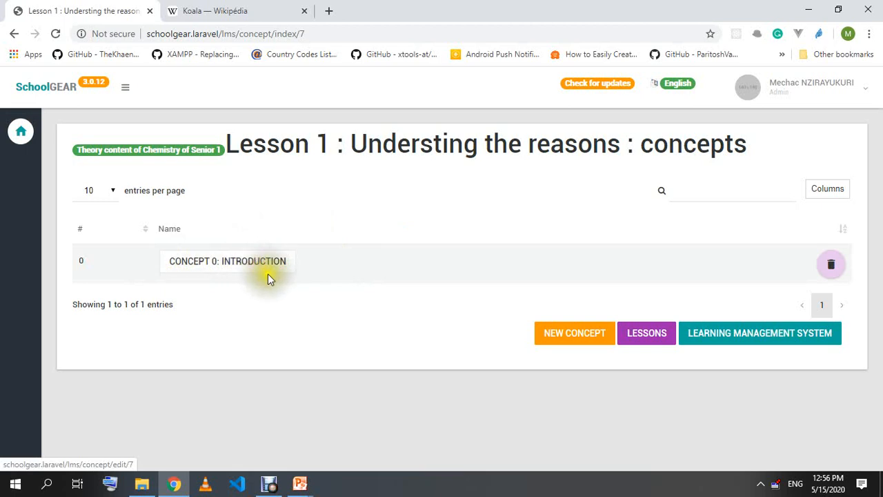
pyautogui.click(246, 266)
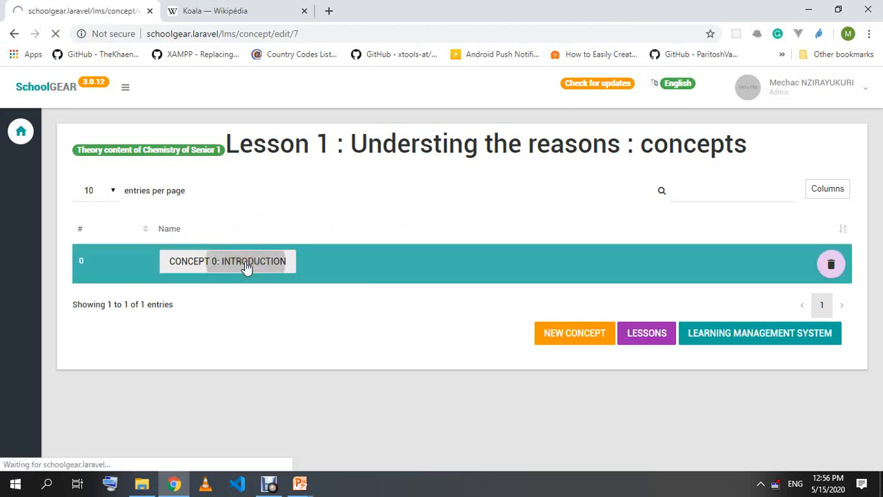
# - Review the saved content of the introduction concept, including its headings, numbered list, embedded video and koala picture
pyautogui.scroll(-12, 272, 241)
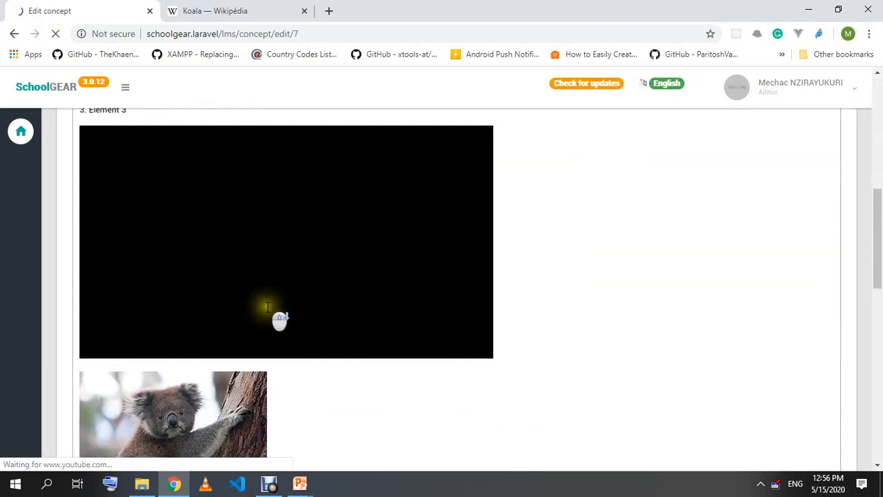
pyautogui.scroll(-5, 277, 307)
pyautogui.scroll(15, 277, 311)
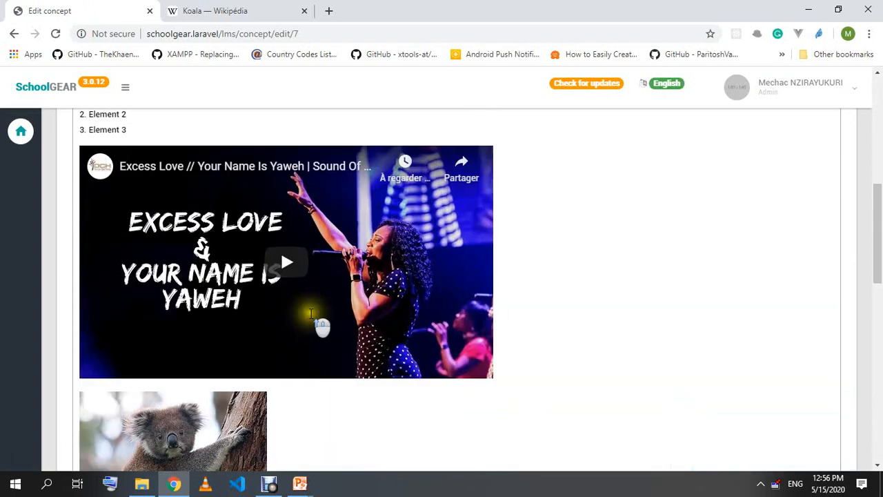
pyautogui.scroll(-5, 276, 290)
pyautogui.click(327, 166)
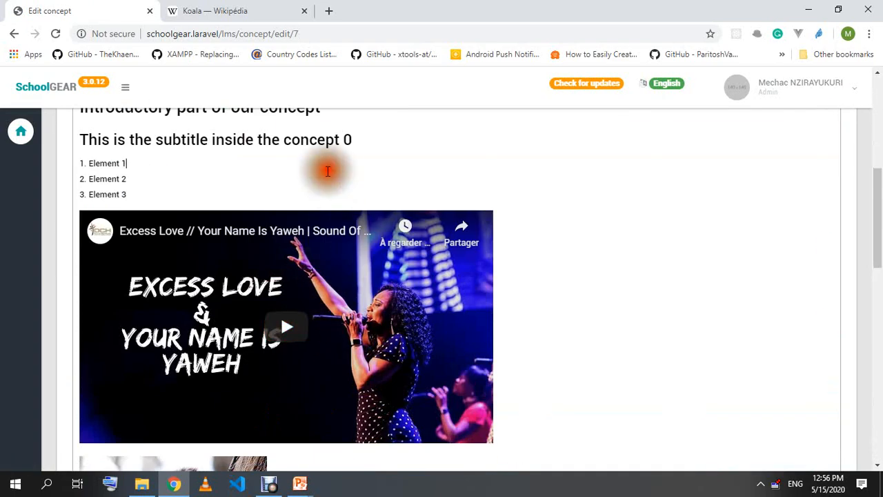
pyautogui.scroll(3, 332, 207)
pyautogui.click(160, 334)
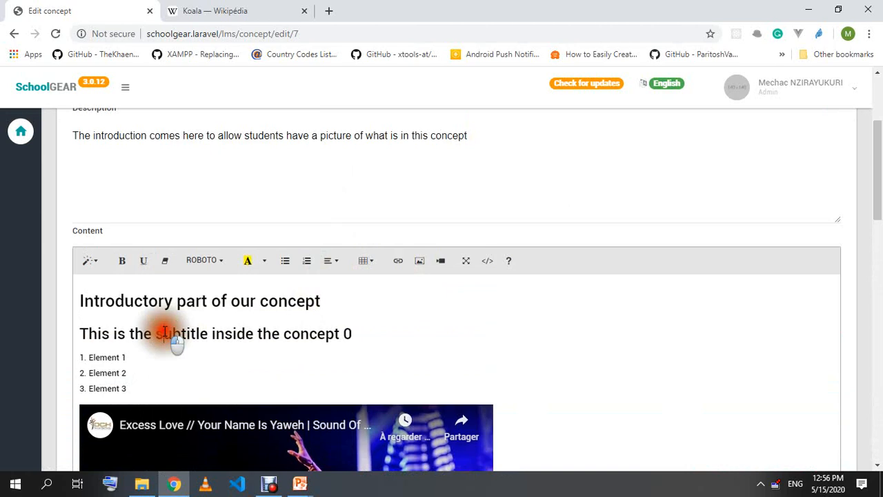
pyautogui.click(386, 338)
pyautogui.click(235, 371)
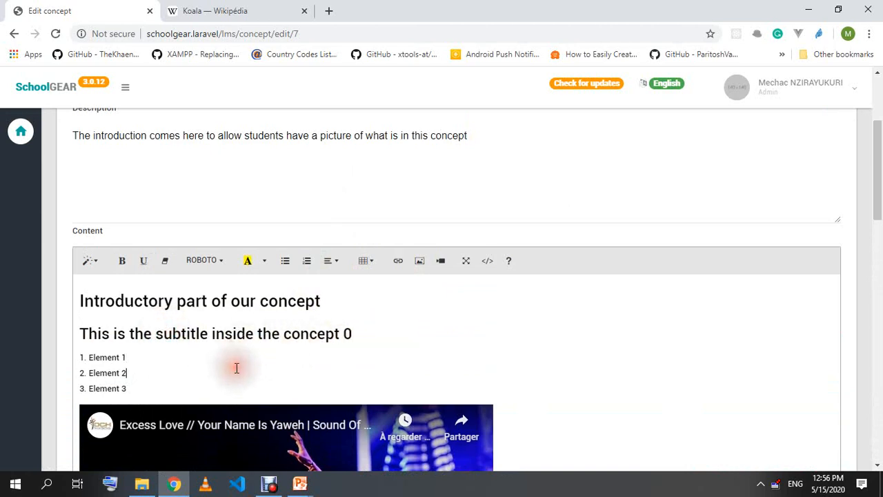
# - Show the content editor in full screen and check the content down to the blockquote
pyautogui.click(466, 264)
pyautogui.scroll(-6, 303, 200)
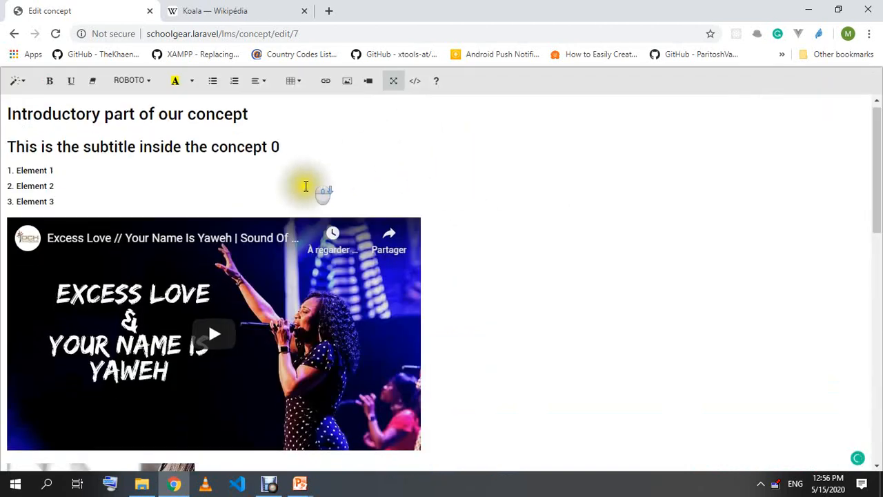
pyautogui.scroll(-2, 283, 256)
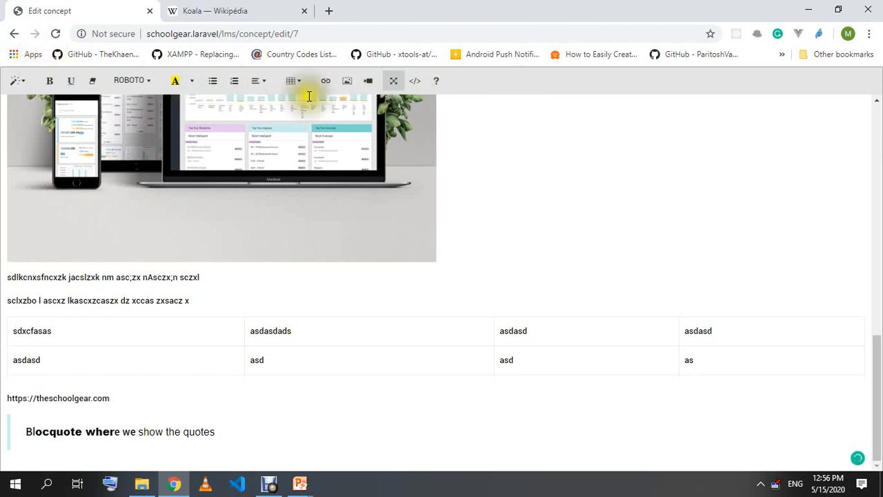
pyautogui.scroll(10, 167, 298)
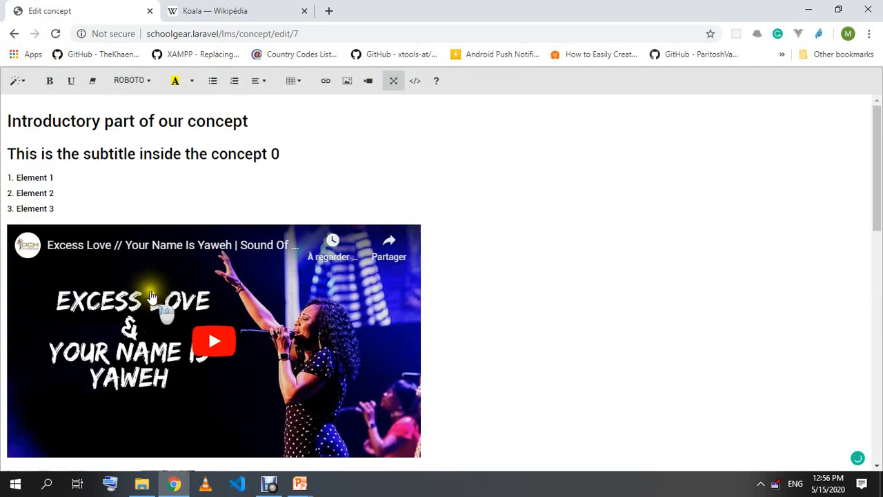
# - Remove the number from the second list element so it reads "Element", leave the full-screen editor and save the concept
pyautogui.click(149, 198)
pyautogui.press('BackSpace')
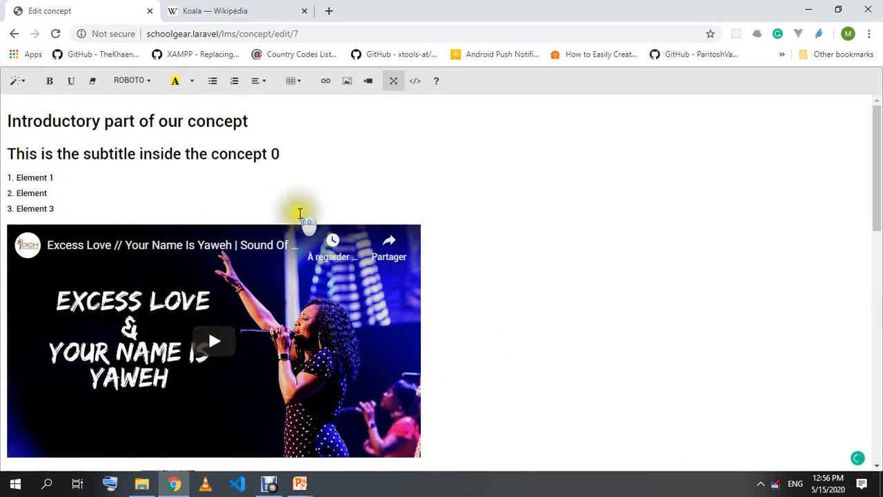
pyautogui.click(394, 82)
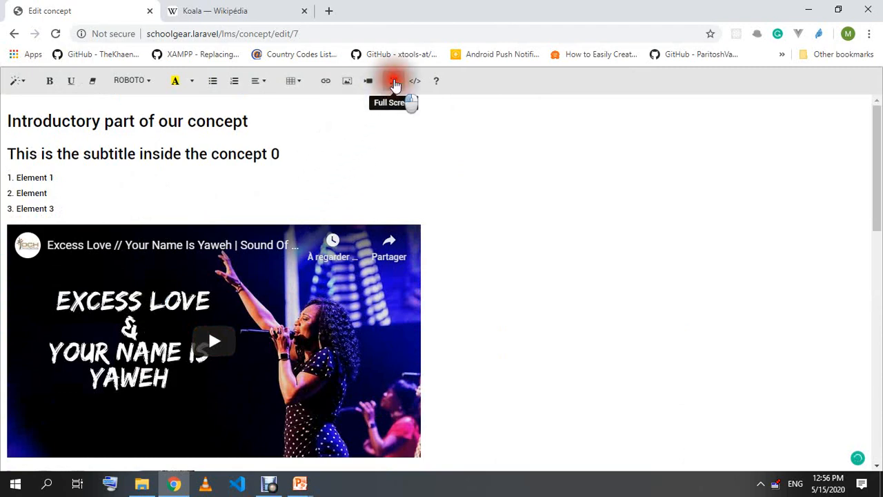
pyautogui.scroll(-20, 396, 84)
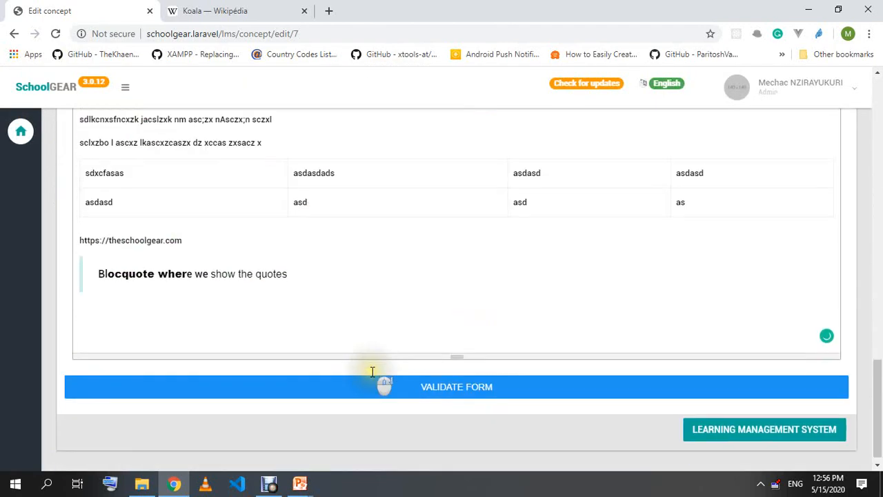
pyautogui.click(430, 375)
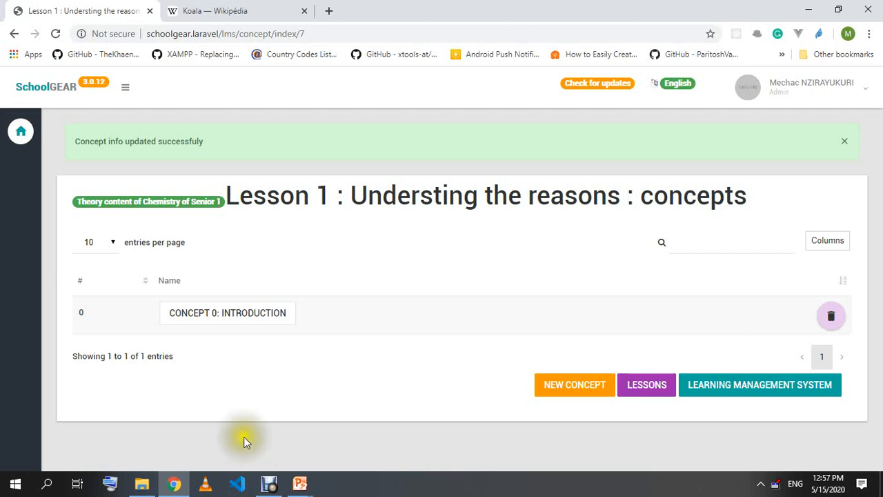
# - Go to the course syllabus section of the LMS module
pyautogui.click(46, 88)
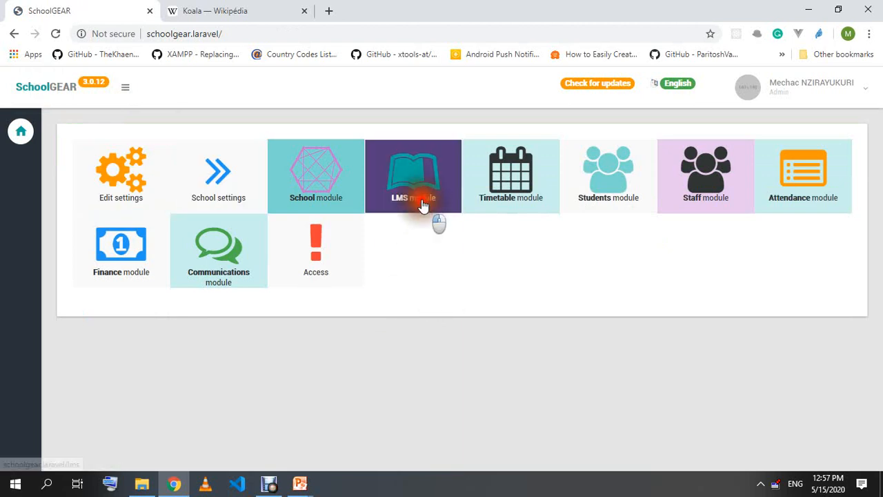
pyautogui.click(423, 206)
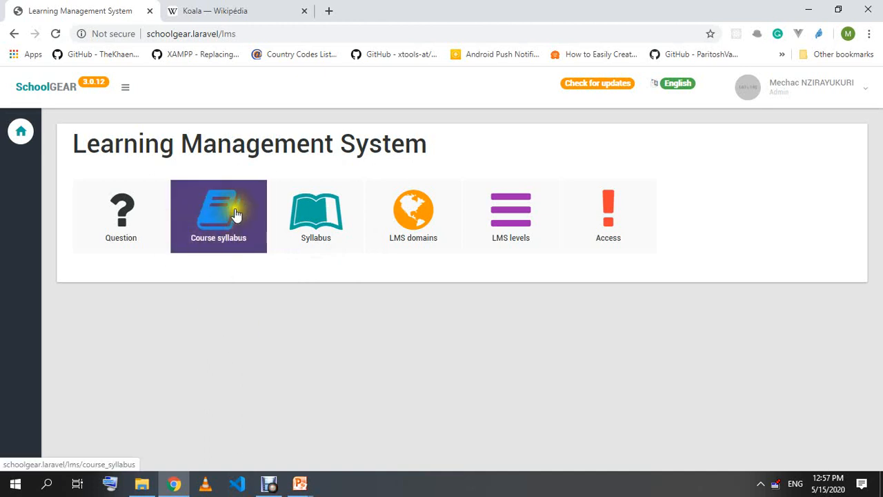
pyautogui.click(217, 232)
pyautogui.click(217, 231)
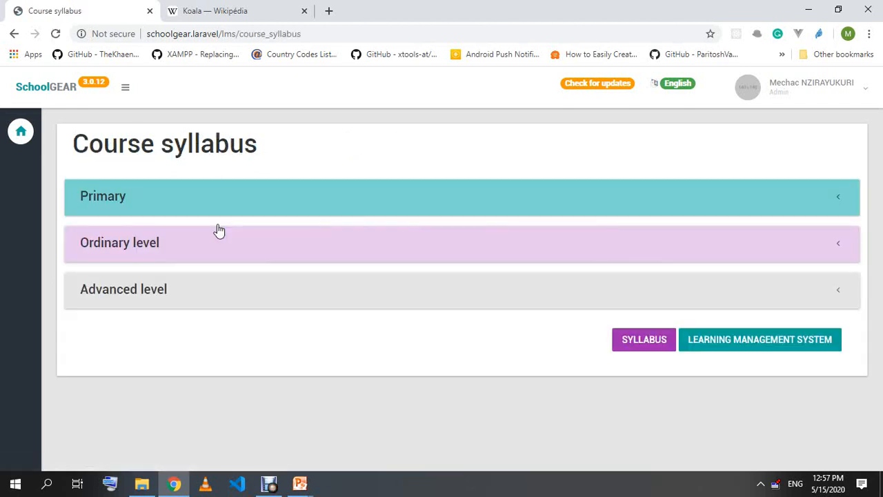
# - Look over the Senior 1A courses under Ordinary level and collapse the level again
pyautogui.click(154, 244)
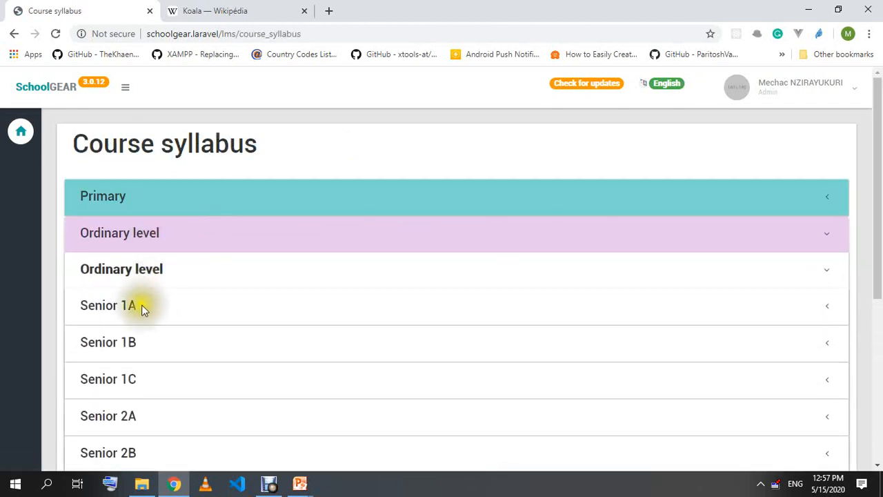
pyautogui.scroll(-1, 146, 290)
pyautogui.click(152, 246)
pyautogui.scroll(-2, 134, 299)
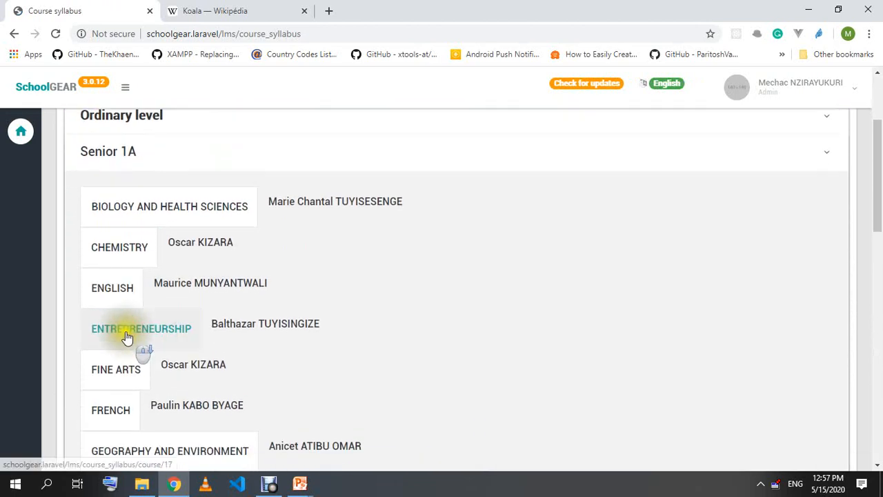
pyautogui.scroll(2, 127, 336)
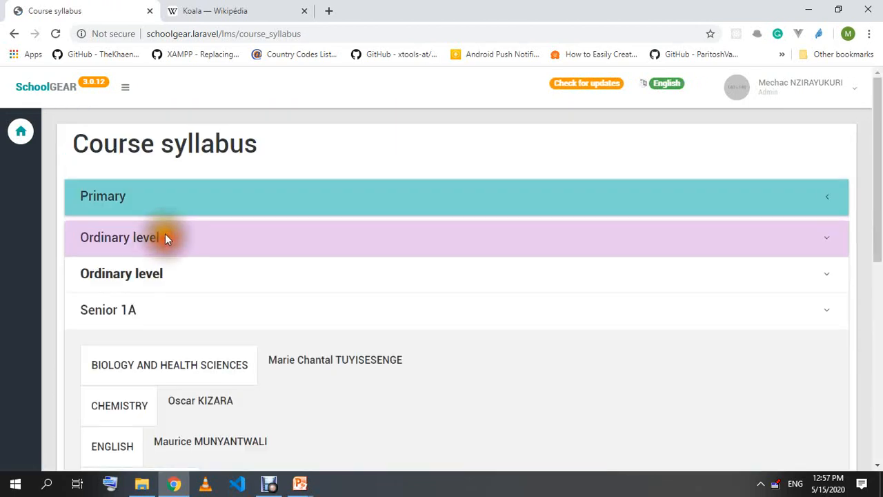
pyautogui.click(167, 242)
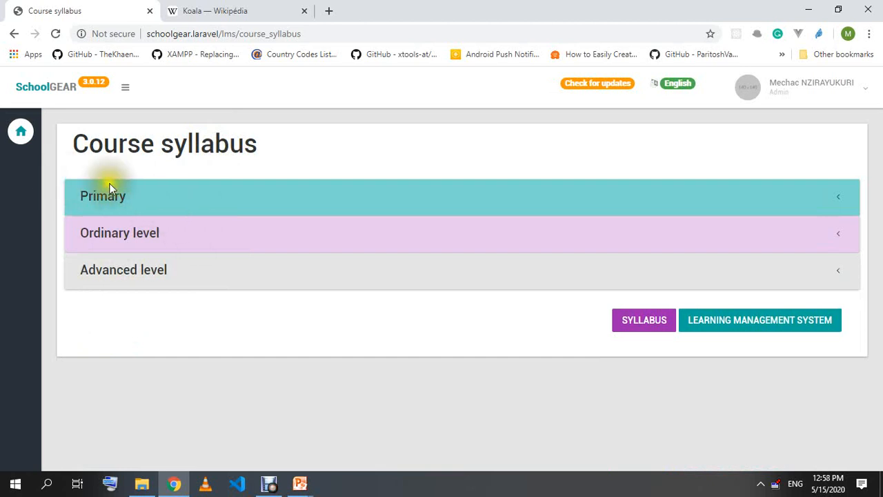
# - Open the course syllabus of Chemistry for Senior 1A in the Ordinary level
pyautogui.click(171, 232)
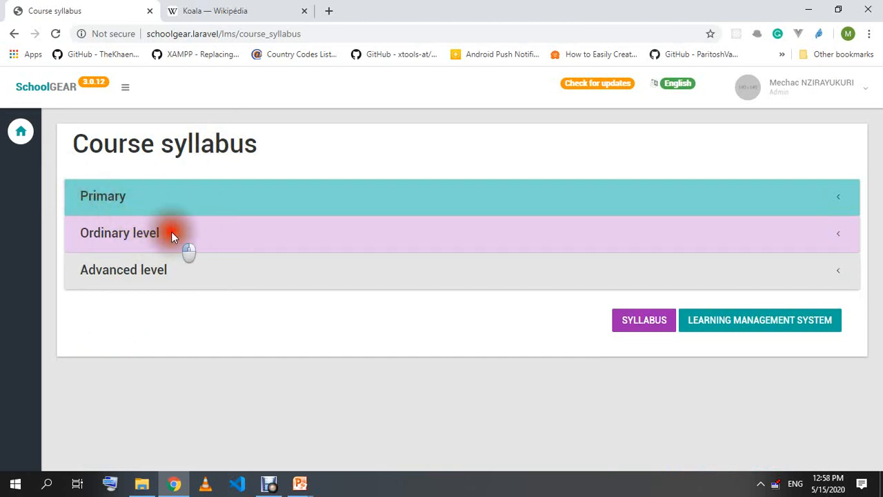
pyautogui.click(155, 309)
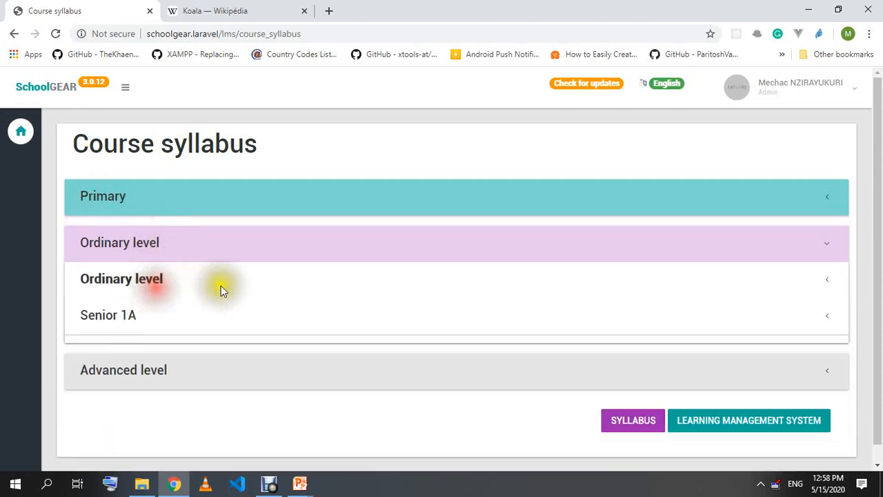
pyautogui.click(141, 289)
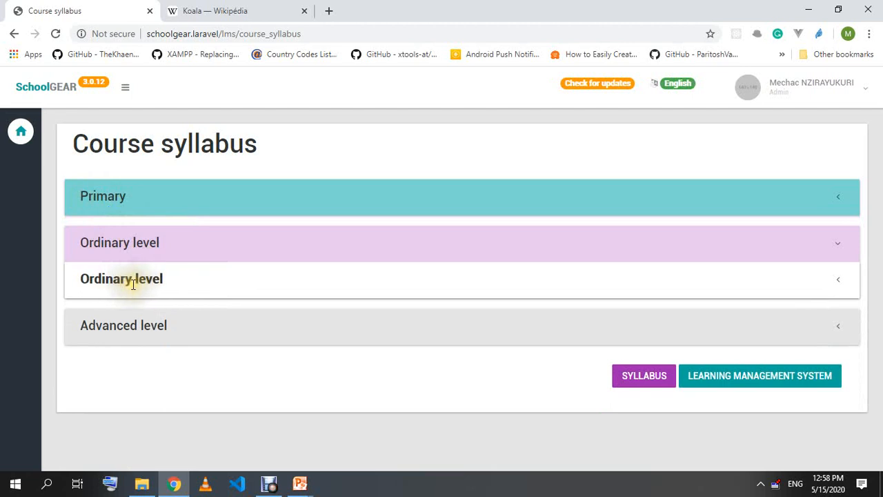
pyautogui.click(181, 283)
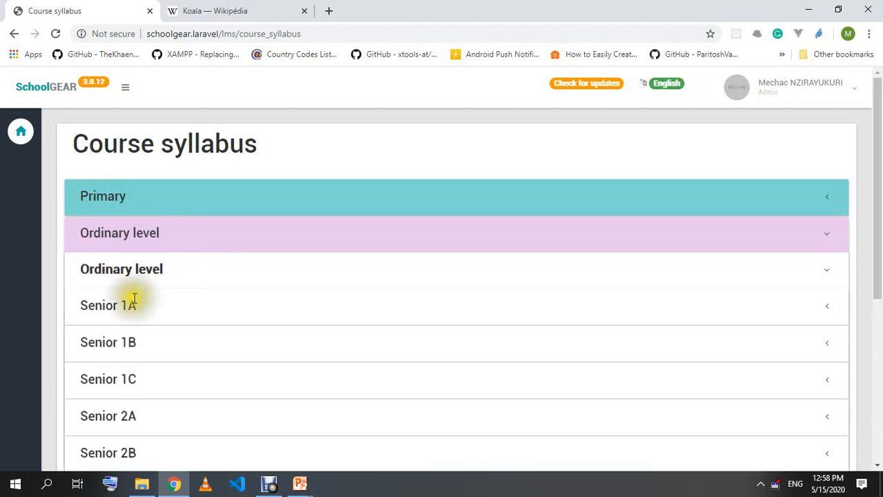
pyautogui.scroll(-2, 108, 408)
pyautogui.scroll(2, 108, 250)
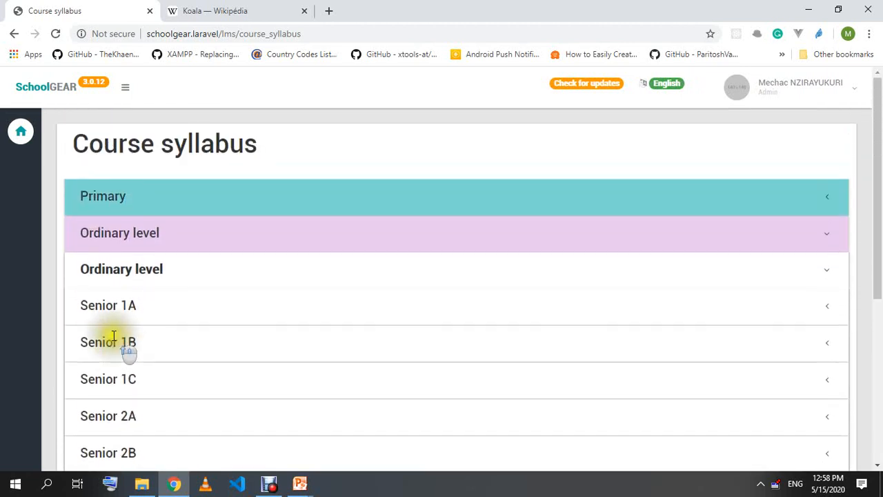
pyautogui.click(163, 311)
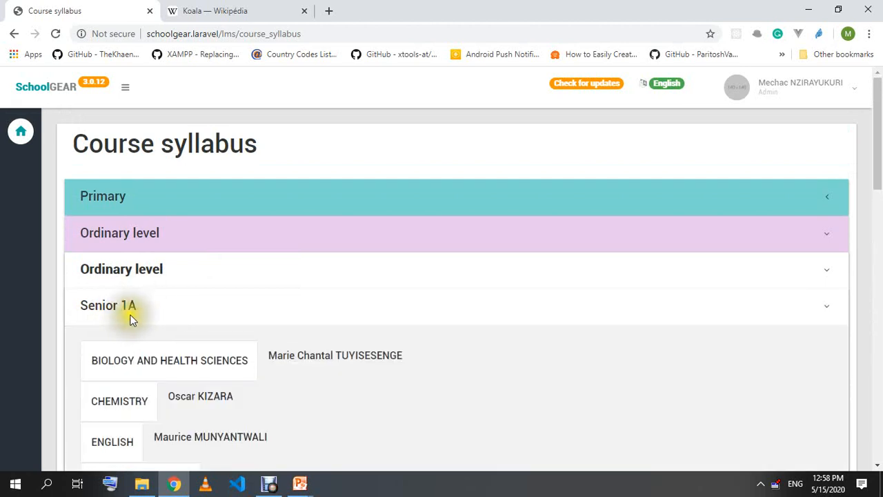
pyautogui.scroll(-2, 128, 316)
pyautogui.scroll(-4, 128, 249)
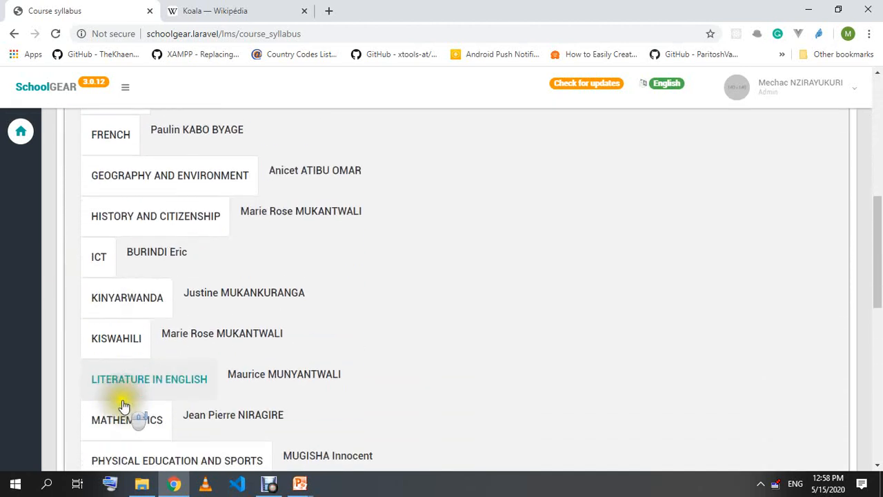
pyautogui.scroll(5, 122, 408)
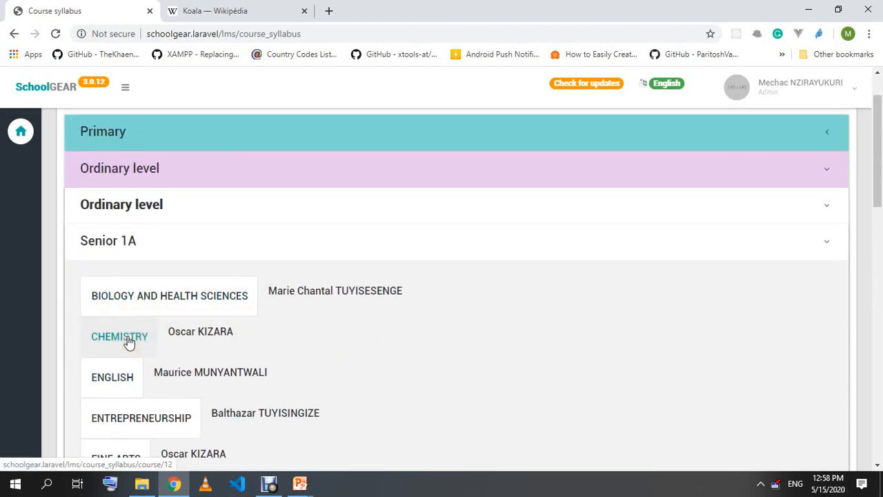
pyautogui.click(129, 343)
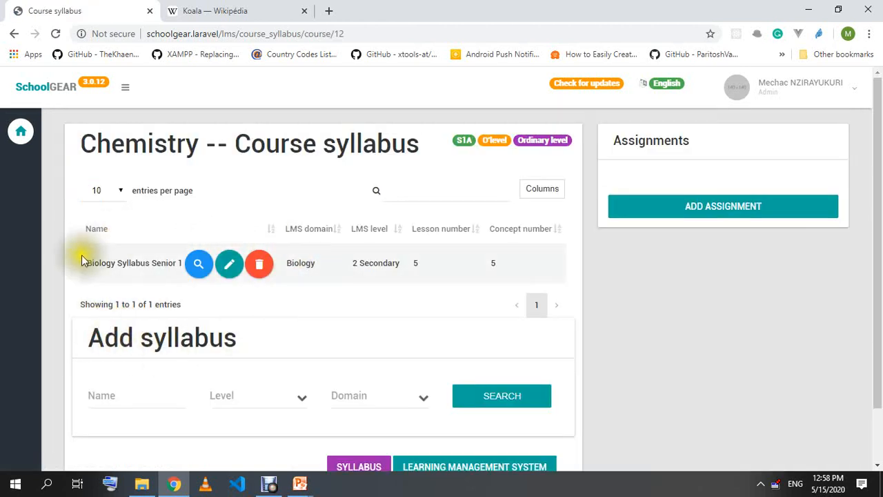
# - Check the Biology Syllabus Senior 1 entry already attached to the Chemistry course
pyautogui.click(81, 264)
pyautogui.moveTo(80, 260); pyautogui.dragTo(184, 272)
pyautogui.click(93, 267)
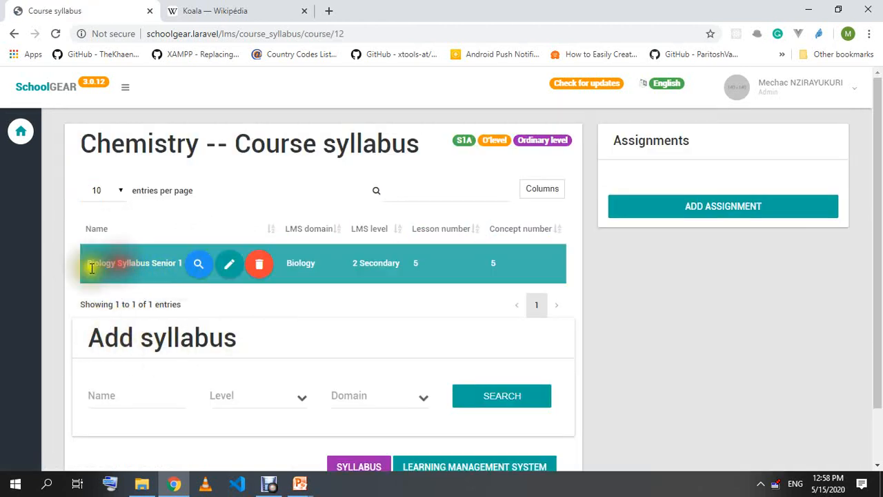
pyautogui.click(92, 266)
pyautogui.moveTo(88, 260); pyautogui.dragTo(195, 277)
pyautogui.click(153, 268)
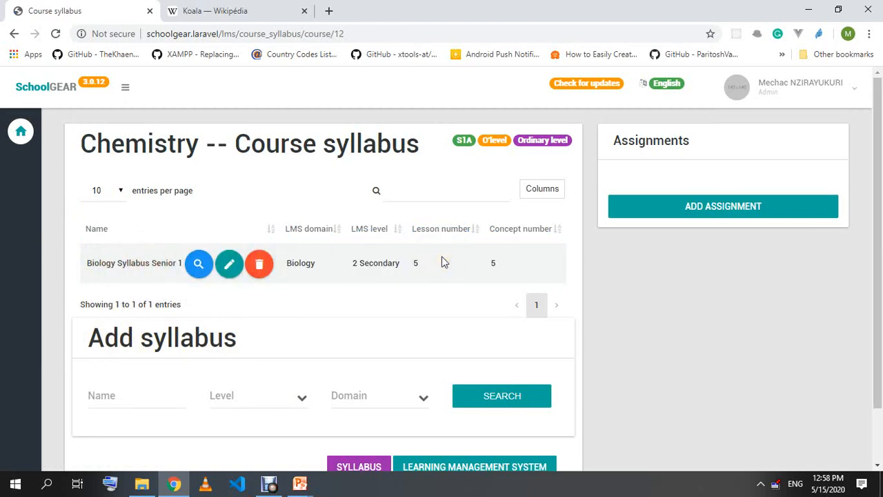
# - Search for a syllabus to add, with level 2 Secondary and domain Chemistry
pyautogui.click(258, 399)
pyautogui.click(259, 400)
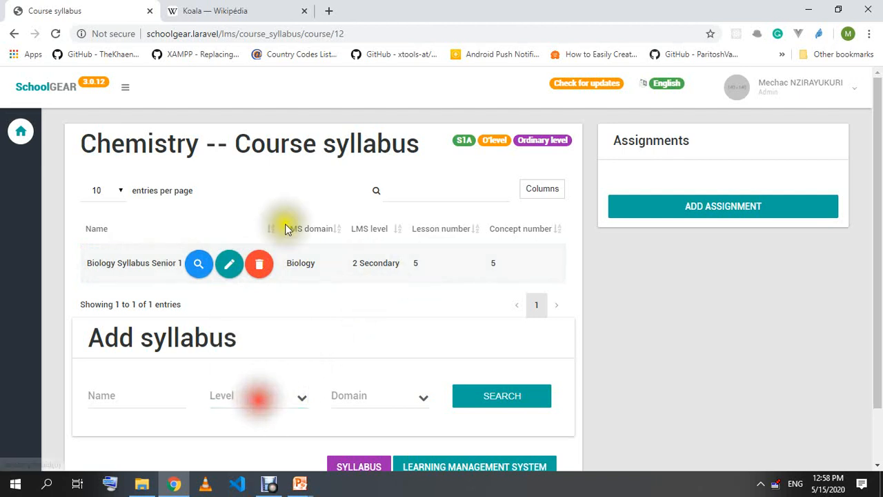
pyautogui.scroll(-1, 188, 280)
pyautogui.moveTo(90, 274); pyautogui.dragTo(282, 274)
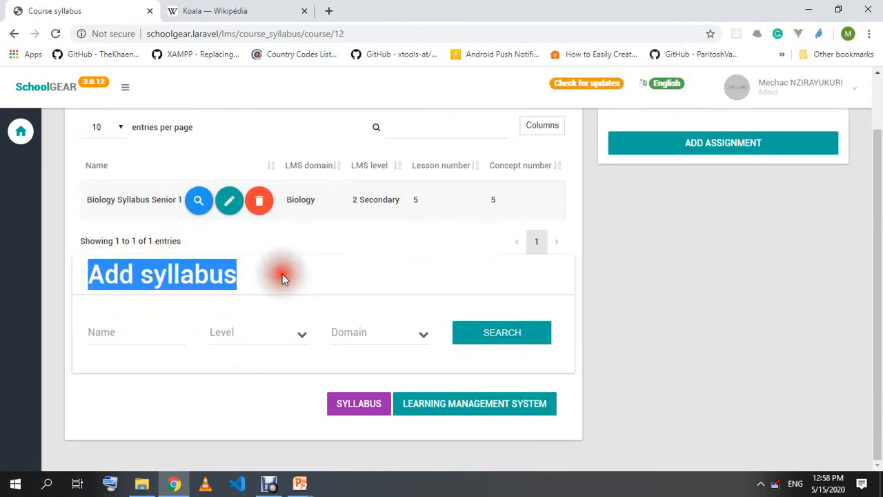
pyautogui.click(283, 275)
pyautogui.click(236, 334)
pyautogui.click(249, 400)
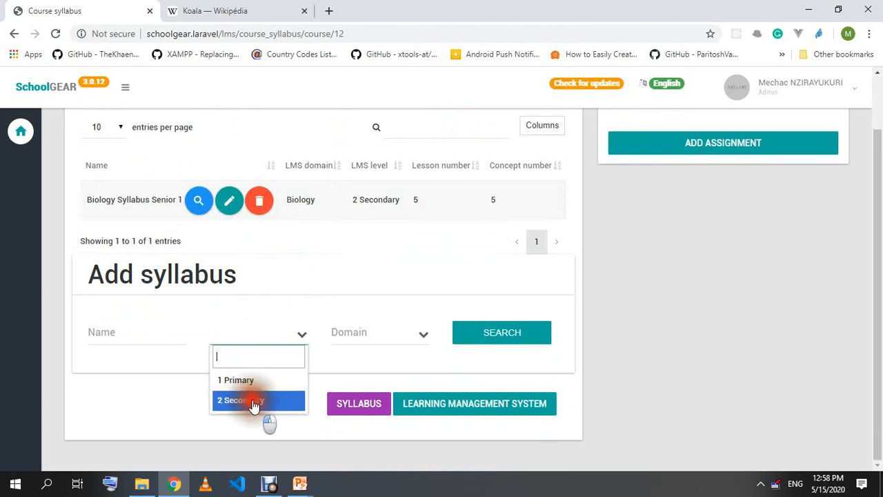
pyautogui.click(345, 335)
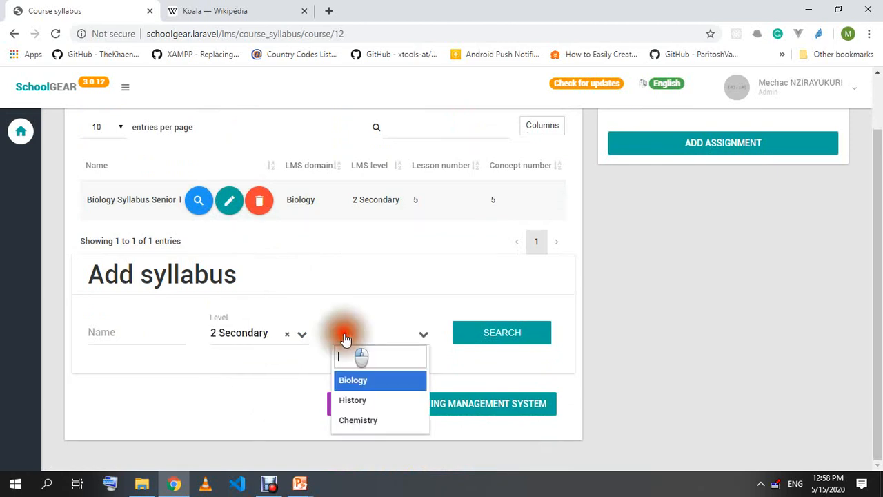
pyautogui.click(356, 417)
pyautogui.click(512, 334)
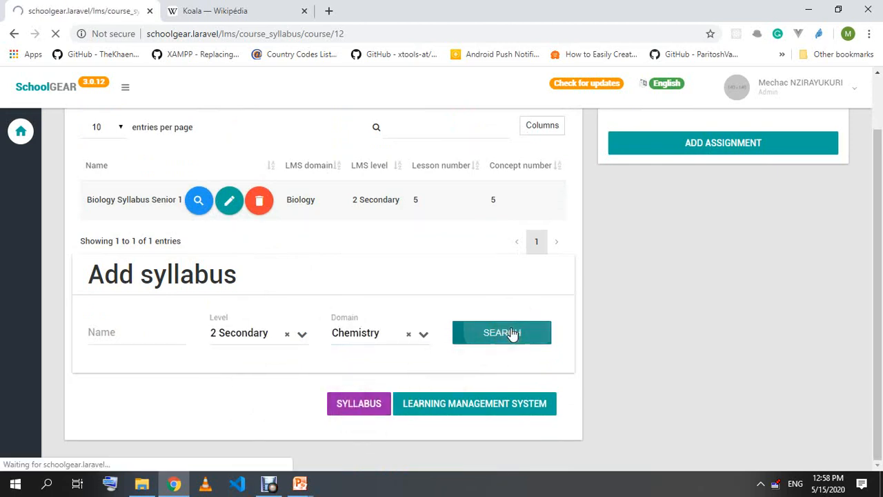
# - Add Theory content of Chemistry of Senior 1 to the course with lesson number 1 and concept number 1, and save
pyautogui.scroll(-3, 512, 334)
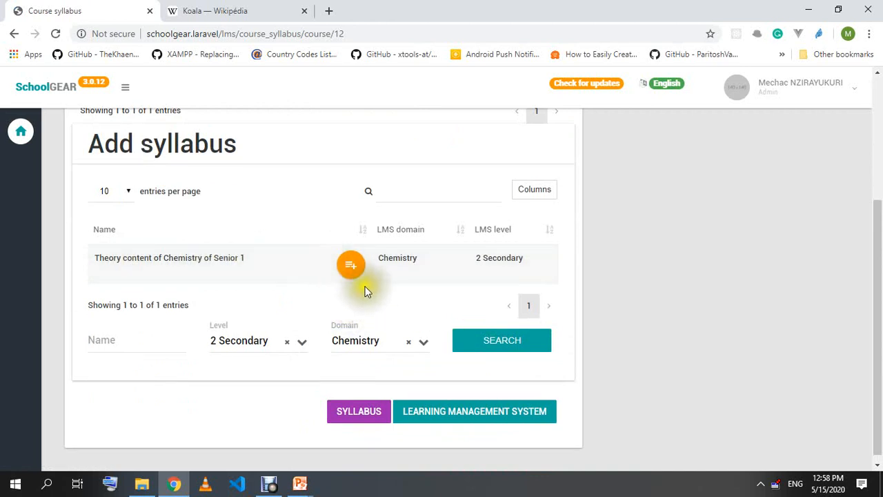
pyautogui.click(351, 267)
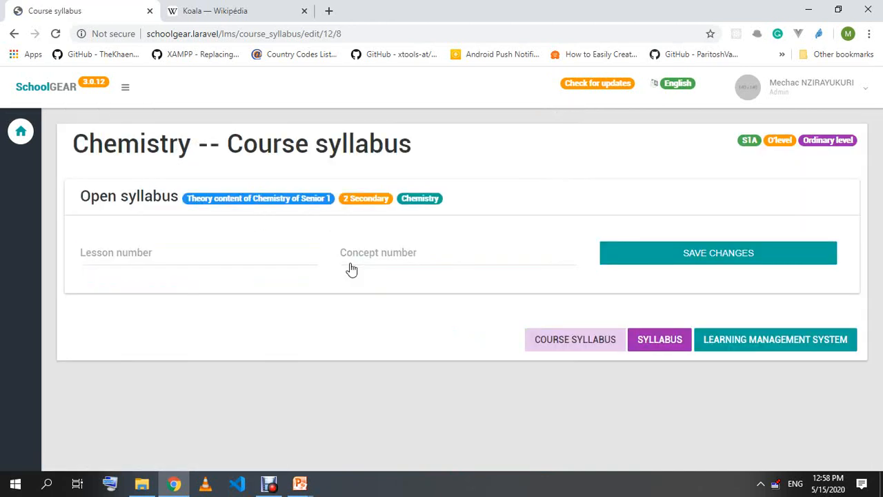
pyautogui.click(177, 257)
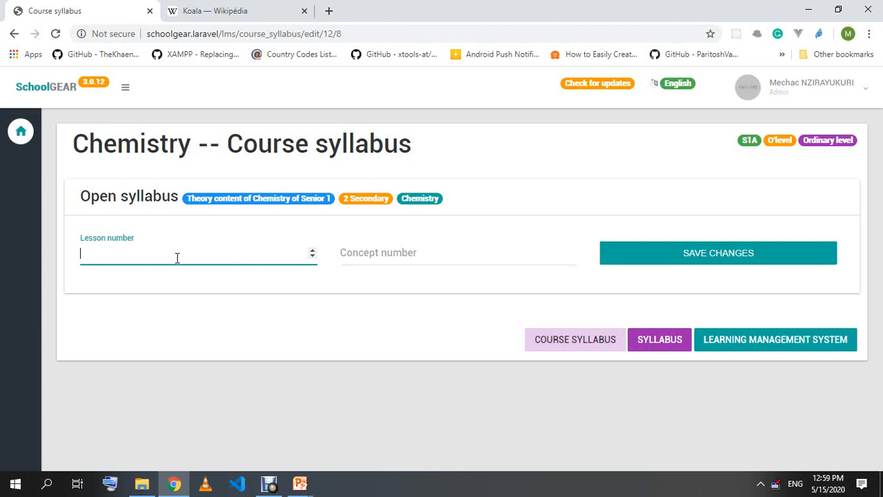
pyautogui.click(417, 260)
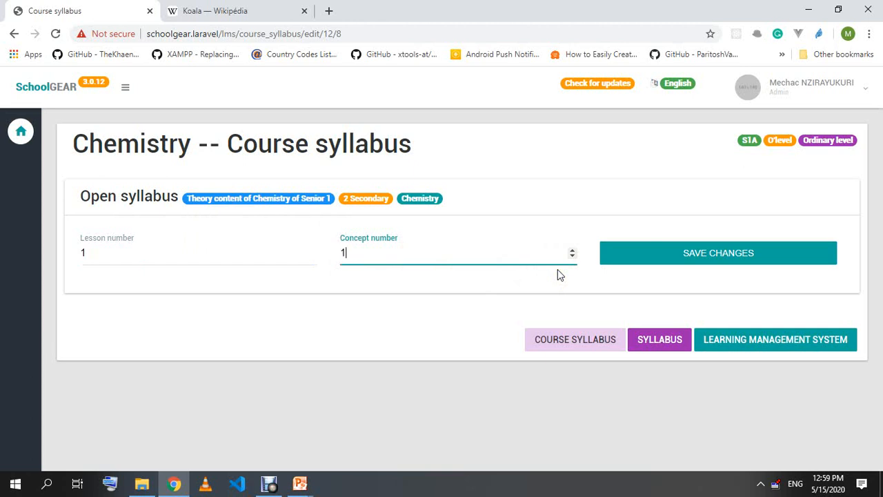
pyautogui.click(719, 255)
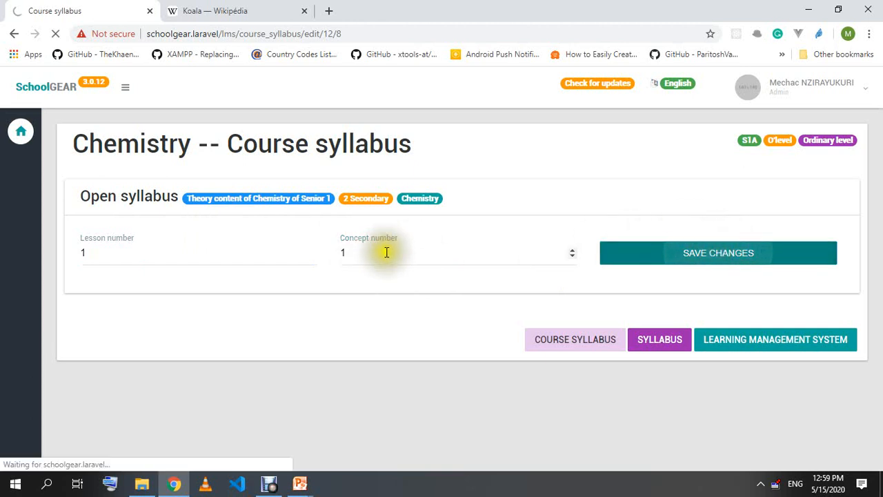
# - Check the lesson and concept numbers of the newly added Chemistry syllabus in the course's list
pyautogui.scroll(-1, 429, 351)
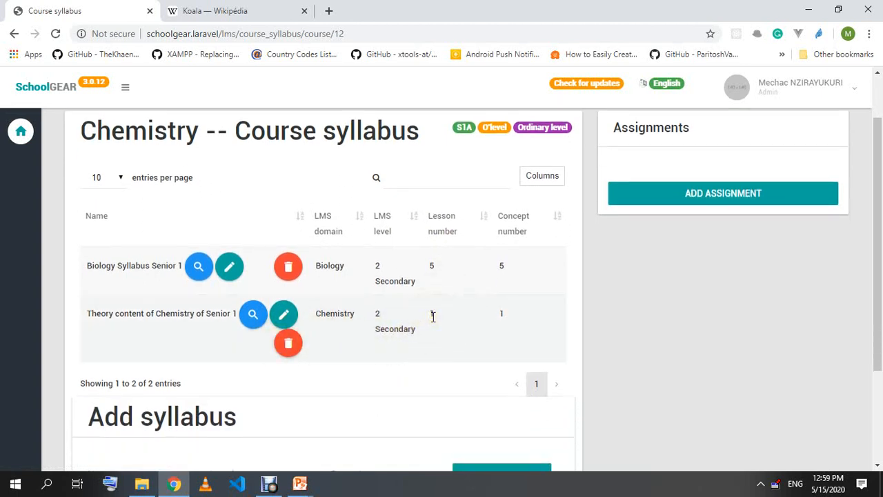
pyautogui.doubleClick(432, 315)
pyautogui.click(431, 317)
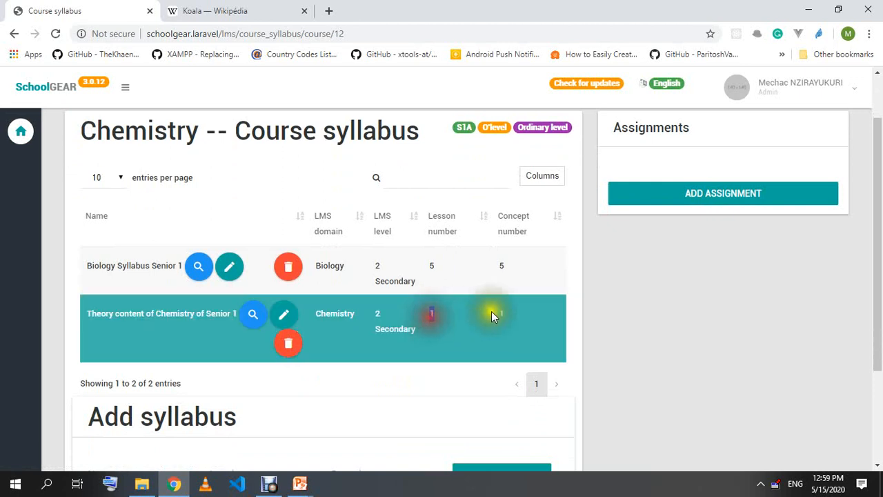
pyautogui.doubleClick(500, 316)
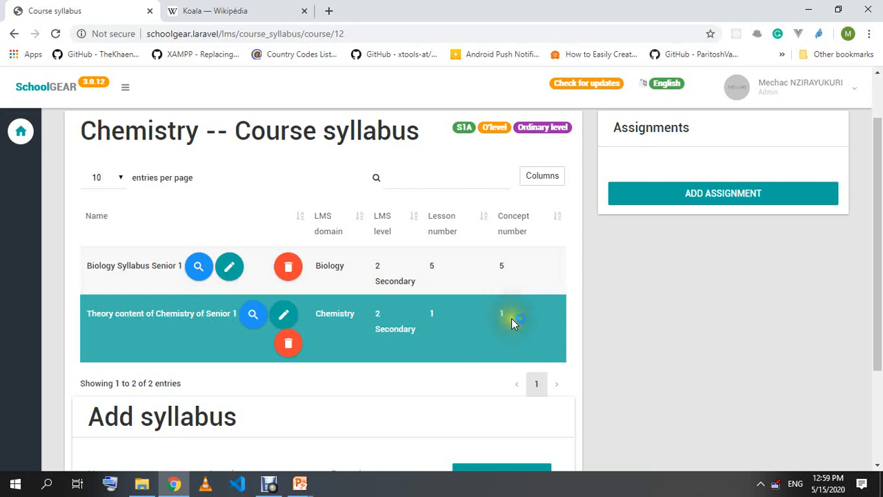
# - Set both the lesson number and the concept number of Theory content of Chemistry of Senior 1 to 100 and save the changes
pyautogui.click(511, 318)
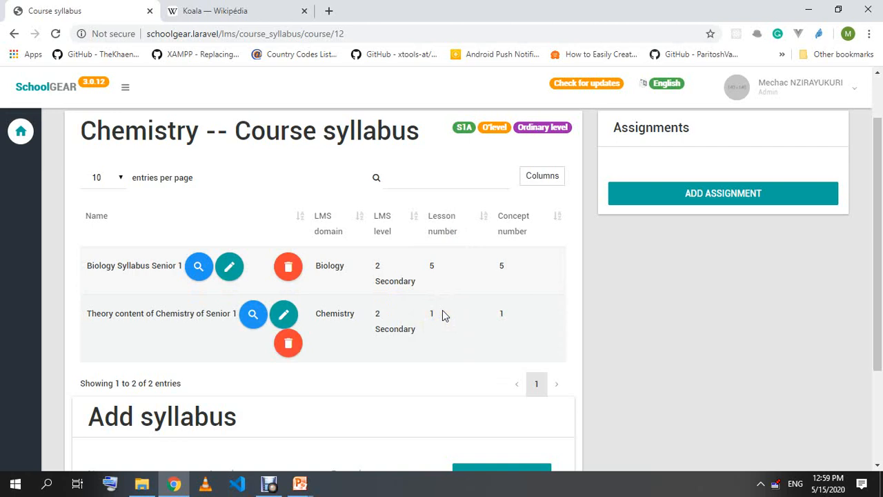
pyautogui.click(289, 315)
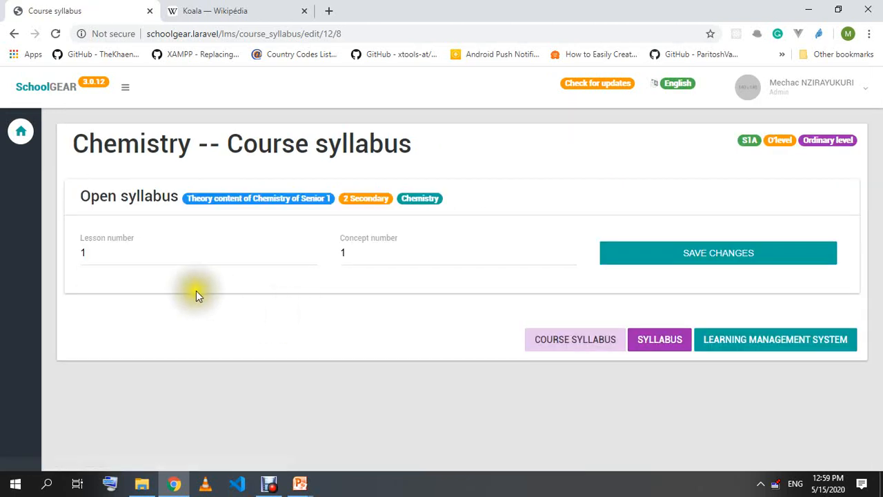
pyautogui.doubleClick(83, 254)
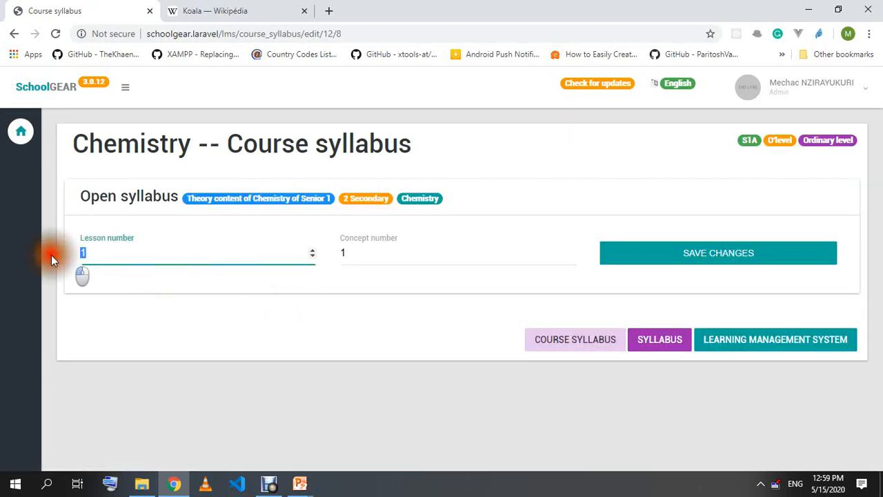
pyautogui.write('100')
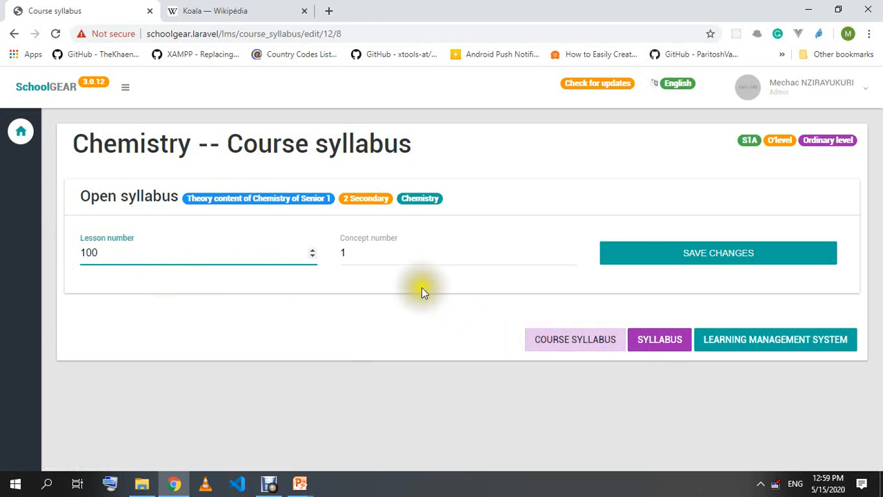
pyautogui.click(348, 260)
pyautogui.click(628, 261)
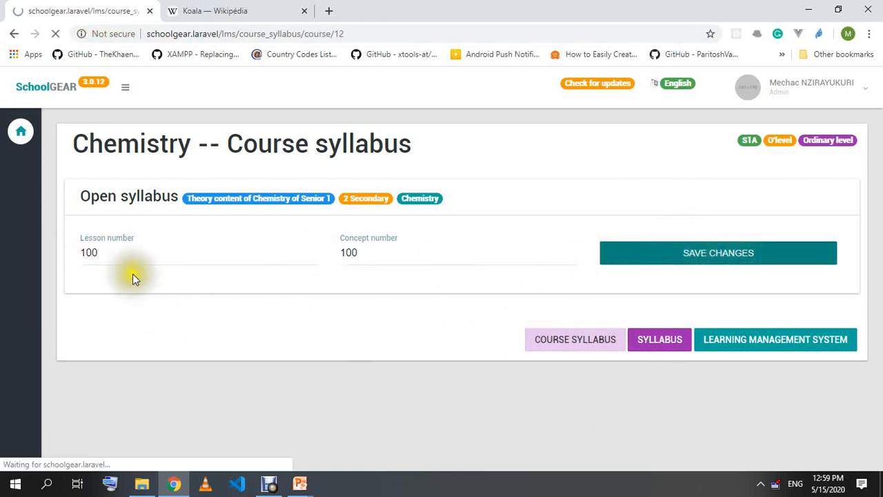
# - Review the saved lesson and concept numbers of the Chemistry syllabus in the course's syllabus list
pyautogui.scroll(-2, 422, 389)
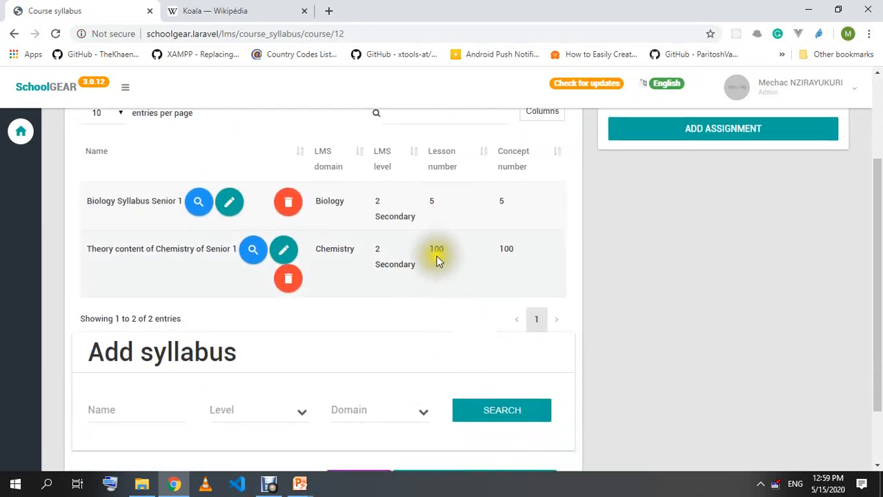
pyautogui.moveTo(445, 251); pyautogui.dragTo(428, 252)
pyautogui.click(541, 261)
pyautogui.click(507, 252)
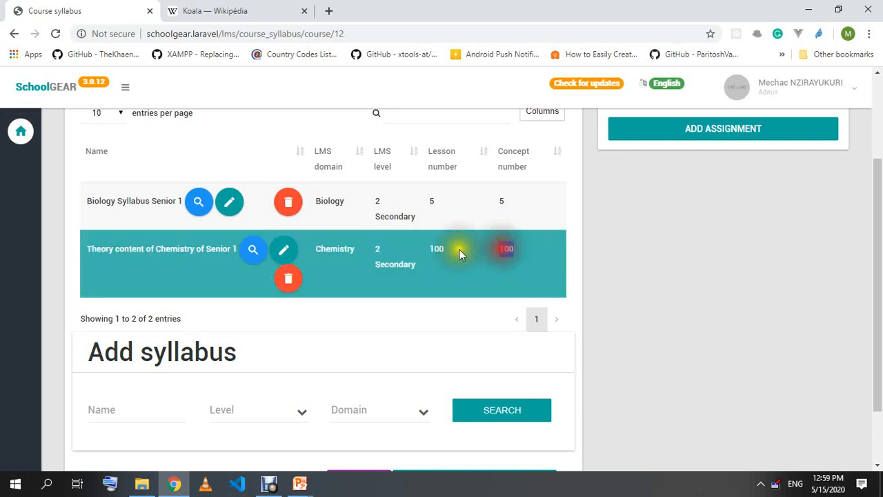
pyautogui.click(450, 251)
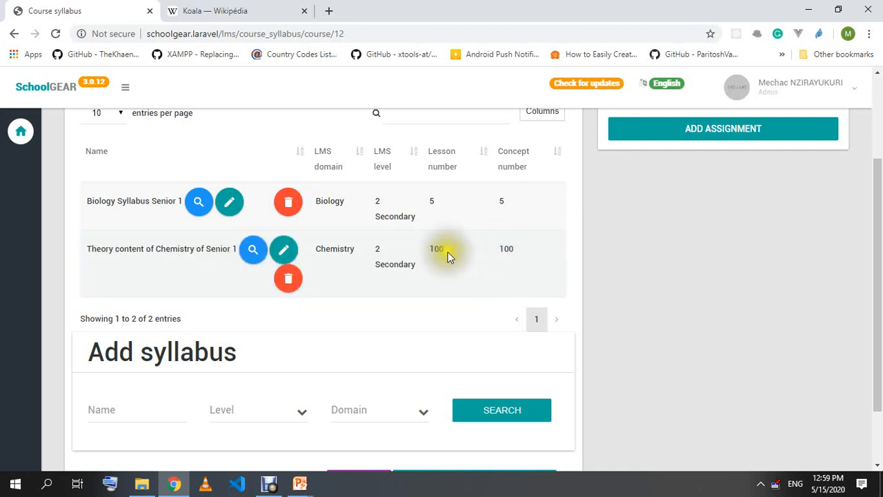
pyautogui.doubleClick(512, 252)
pyautogui.click(523, 255)
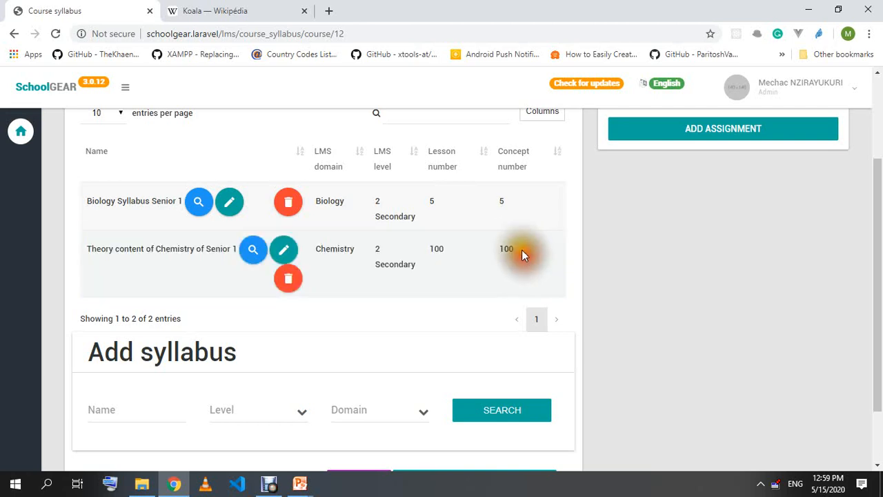
pyautogui.scroll(-2, 516, 253)
pyautogui.scroll(4, 422, 245)
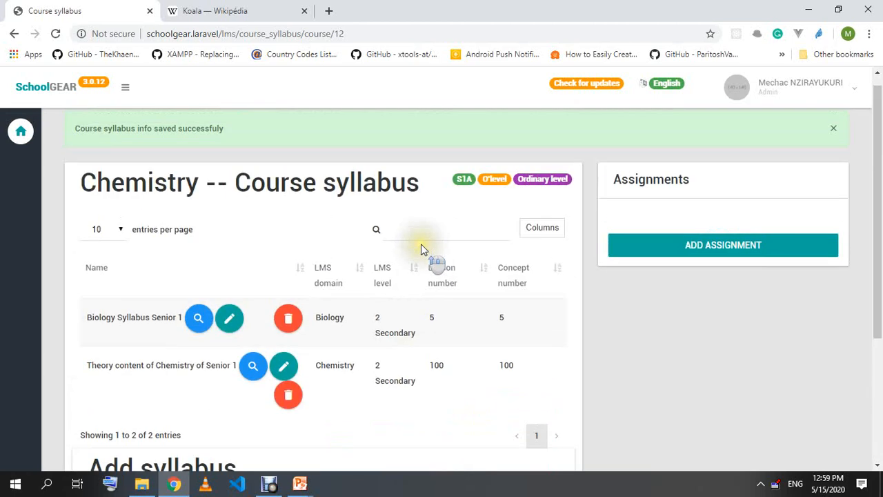
pyautogui.scroll(-1, 456, 341)
pyautogui.scroll(-3, 456, 341)
pyautogui.scroll(5, 461, 351)
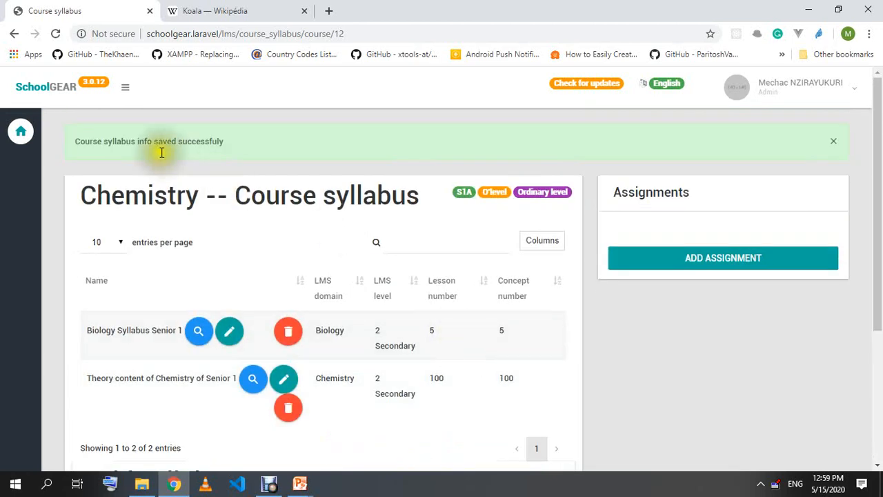
# - Open the concepts of Lesson 2: Going further in understanding in the syllabus Theory content of Chemistry of Senior 1
pyautogui.click(72, 89)
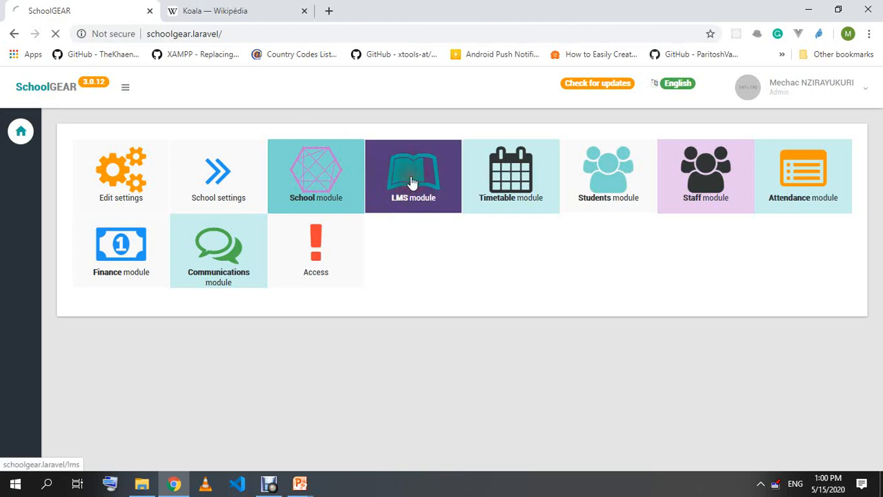
pyautogui.click(303, 236)
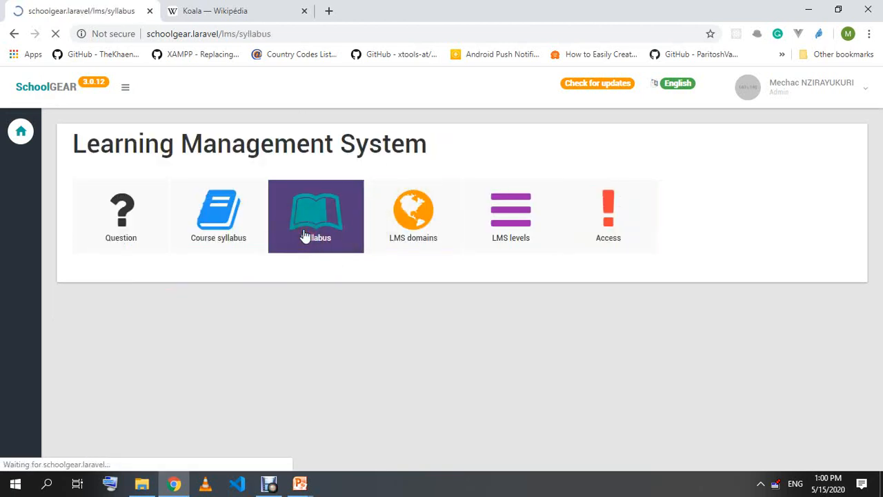
pyautogui.scroll(-3, 154, 285)
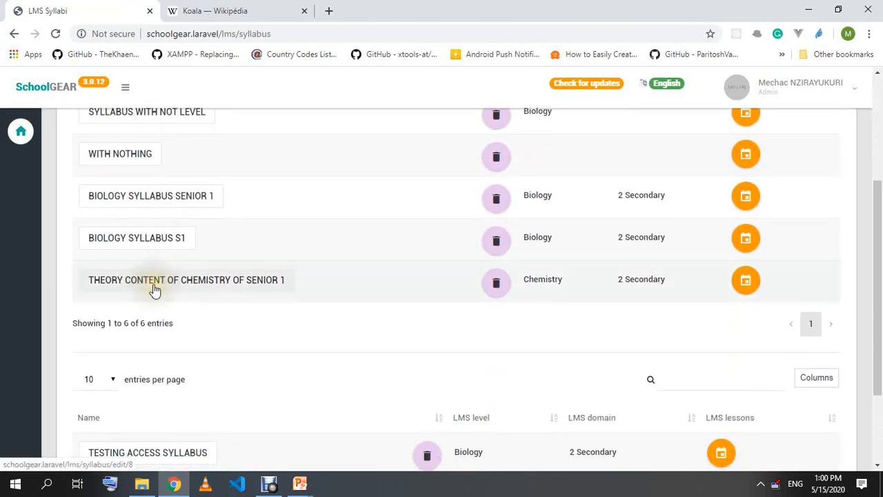
pyautogui.click(746, 283)
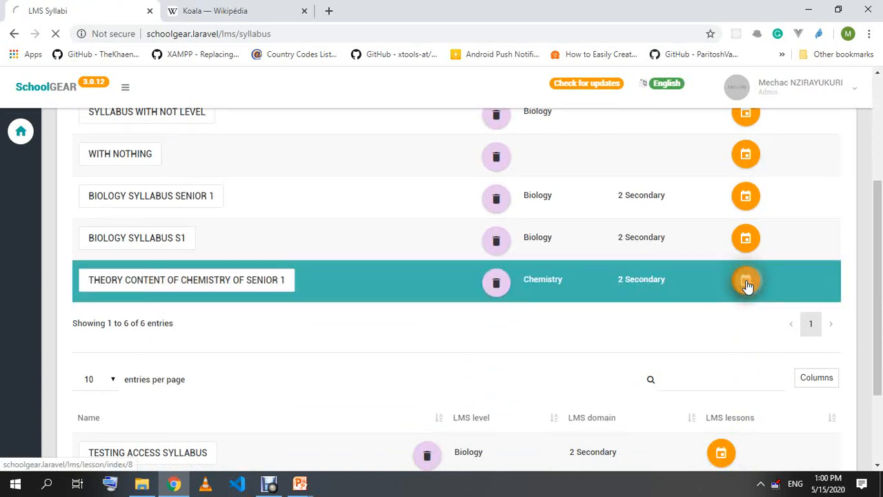
pyautogui.scroll(-1, 375, 327)
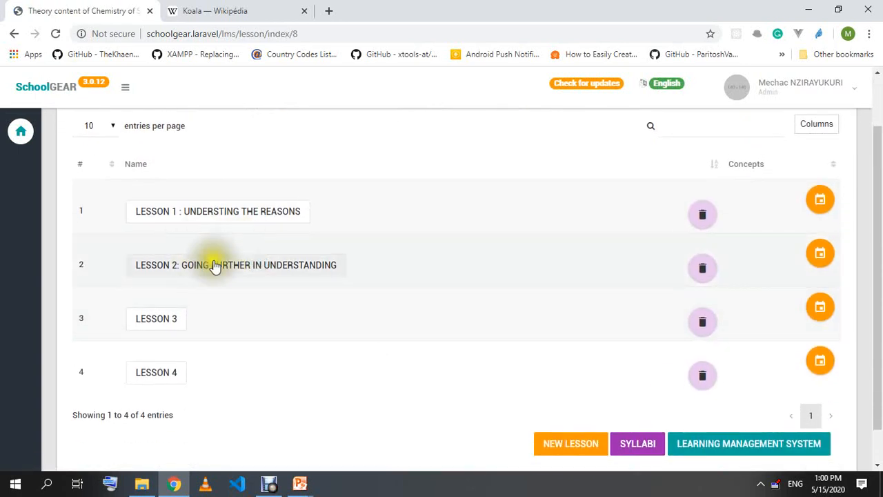
pyautogui.click(822, 255)
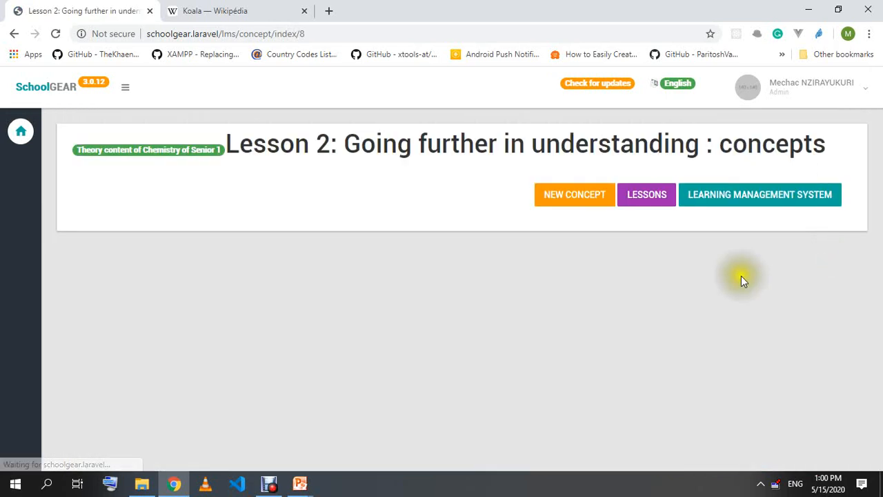
# - Fill in a new Lesson 2 concept with number 5, name gfbdfxc, description aSDzcxCDX and content EVsdVsd C, and return to the lessons
pyautogui.click(588, 193)
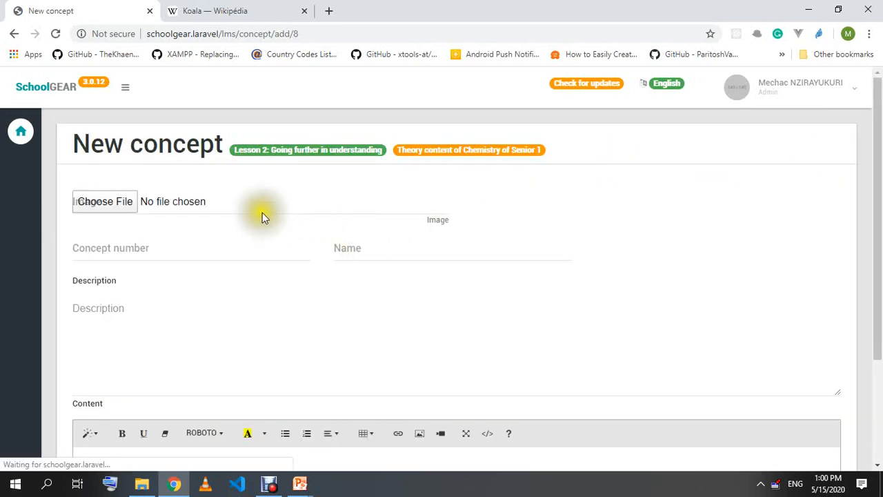
pyautogui.click(233, 200)
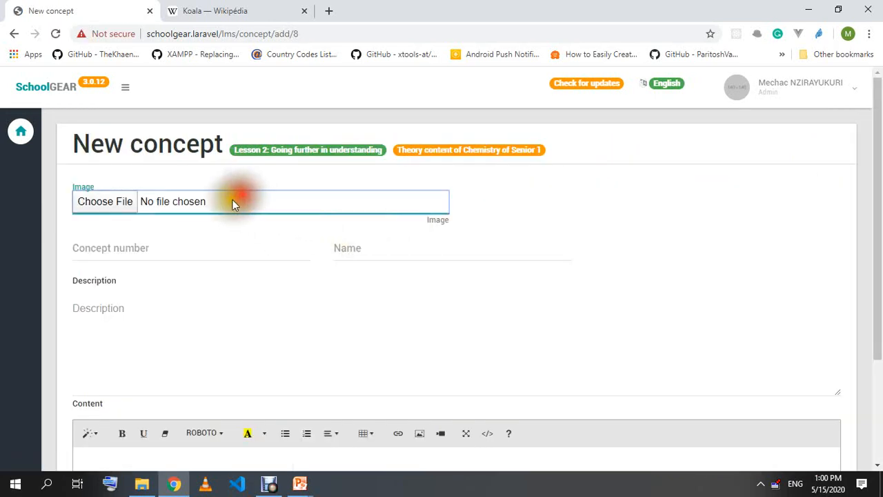
pyautogui.click(414, 286)
pyautogui.click(154, 253)
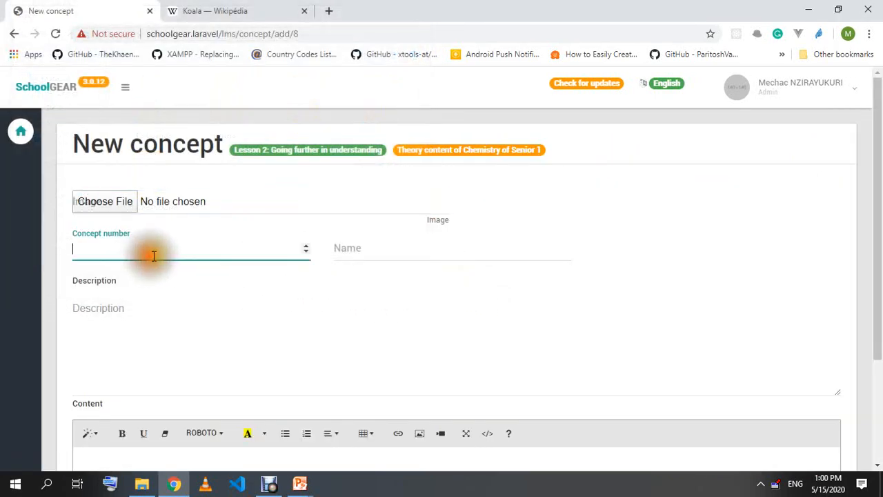
pyautogui.write('5')
pyautogui.click(376, 250)
pyautogui.write('gfbdfxc')
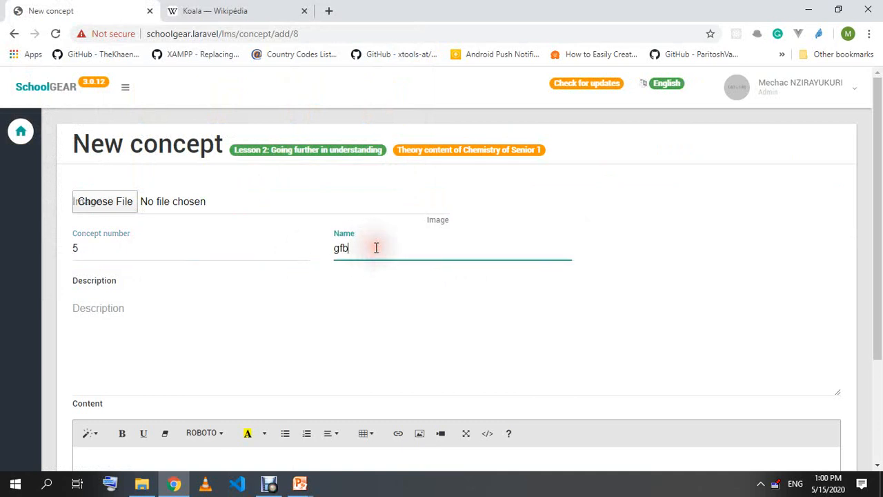
pyautogui.click(265, 330)
pyautogui.write('aSDzcxCDX')
pyautogui.scroll(-2, 256, 345)
pyautogui.click(243, 334)
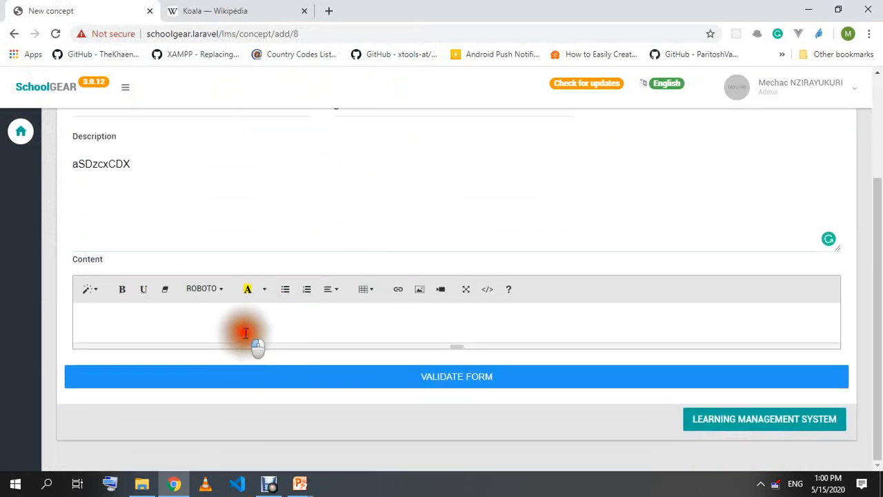
pyautogui.write('EVsdVsd C')
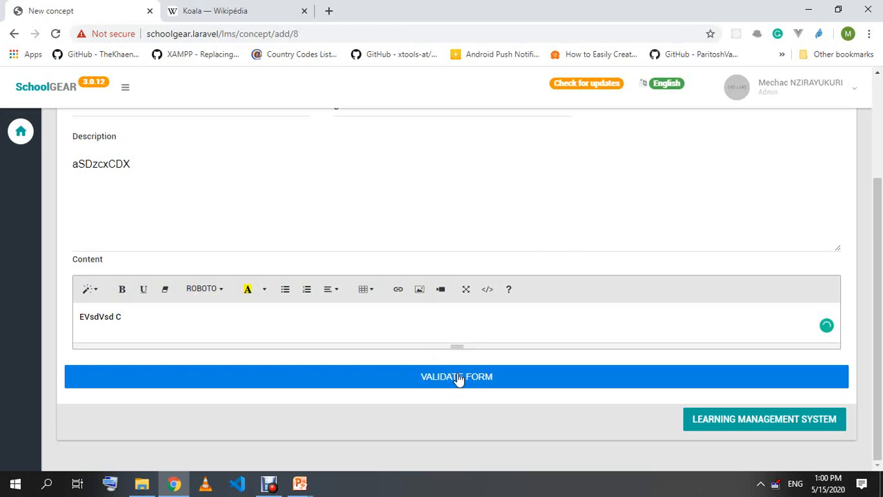
pyautogui.rightClick(14, 34)
pyautogui.click(39, 69)
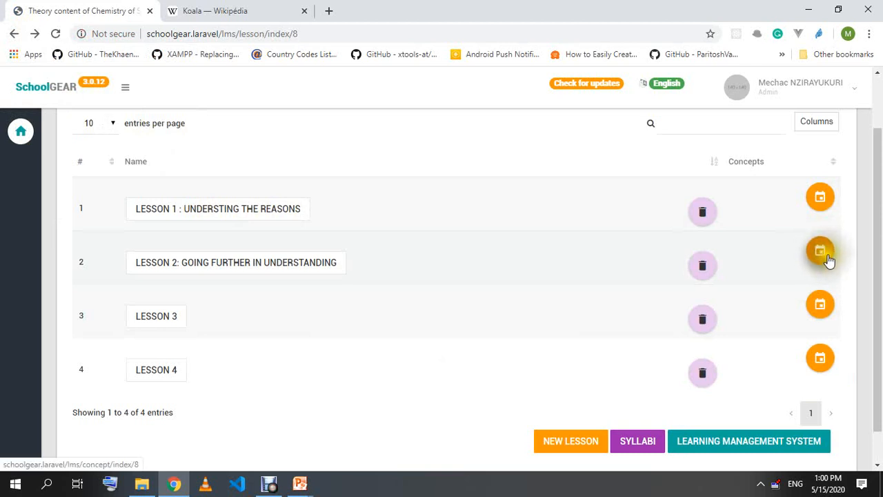
# - Open the course syllabus list of the Ordinary level Senior 1A Chemistry course in the LMS module
pyautogui.click(31, 97)
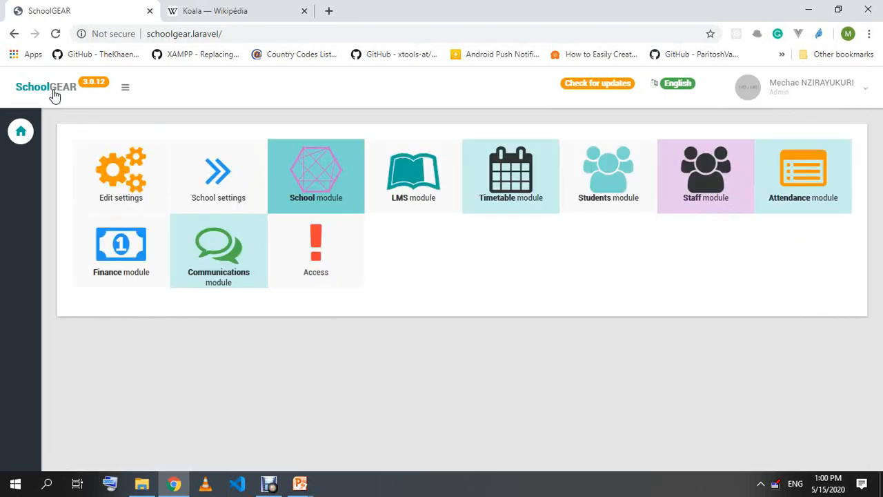
pyautogui.click(417, 192)
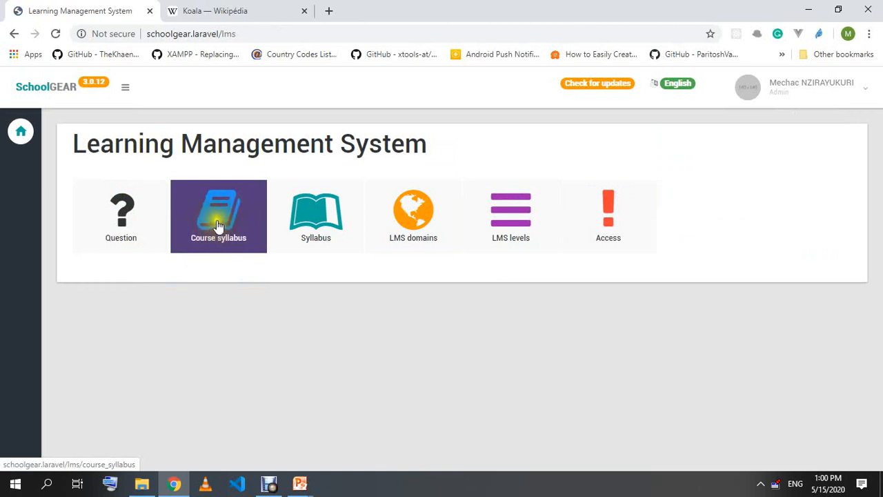
pyautogui.click(228, 219)
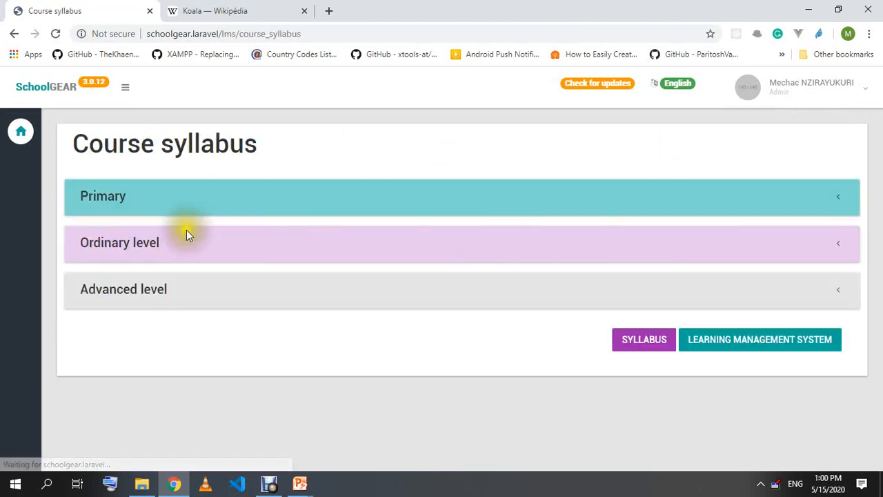
pyautogui.click(147, 243)
pyautogui.click(122, 278)
pyautogui.click(128, 306)
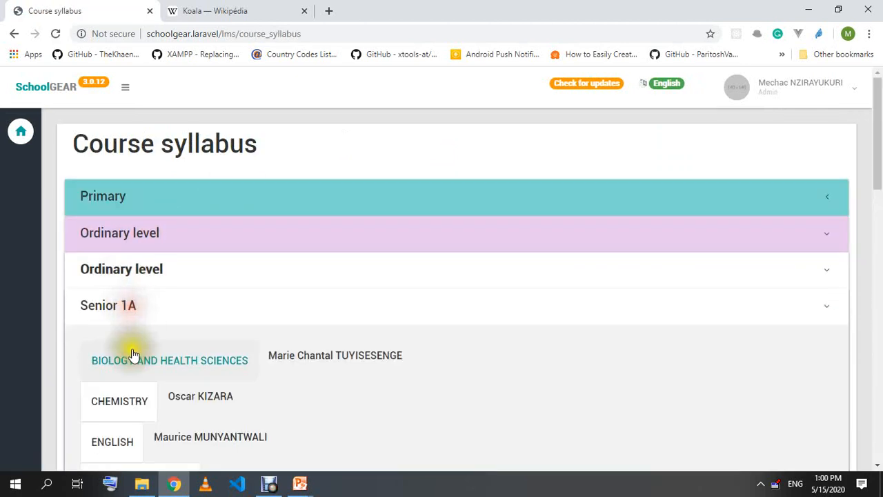
pyautogui.click(123, 409)
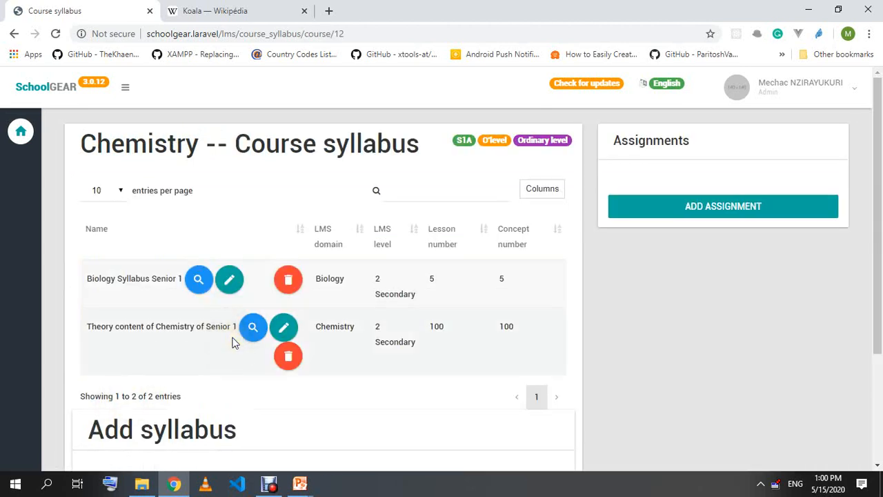
# - Set the concept number of Theory content of Chemistry of Senior 1 to 101, save, and check its numbers in the list
pyautogui.click(284, 329)
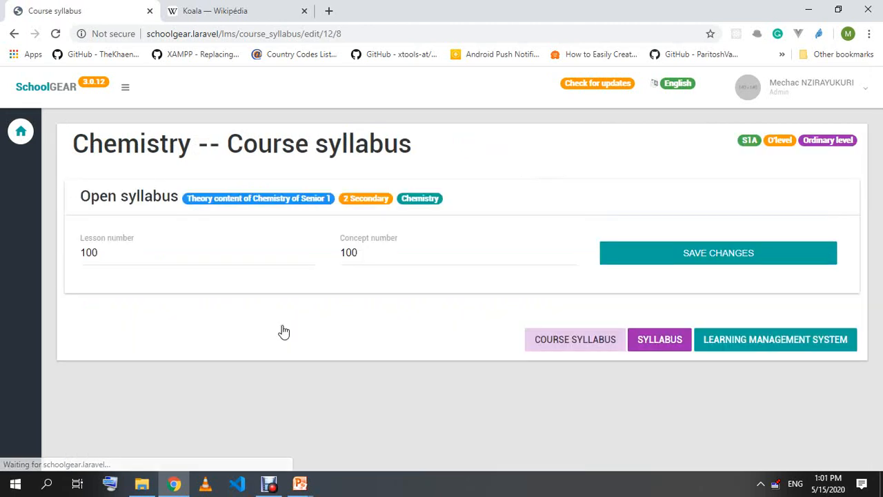
pyautogui.click(394, 241)
pyautogui.moveTo(394, 241); pyautogui.dragTo(272, 225)
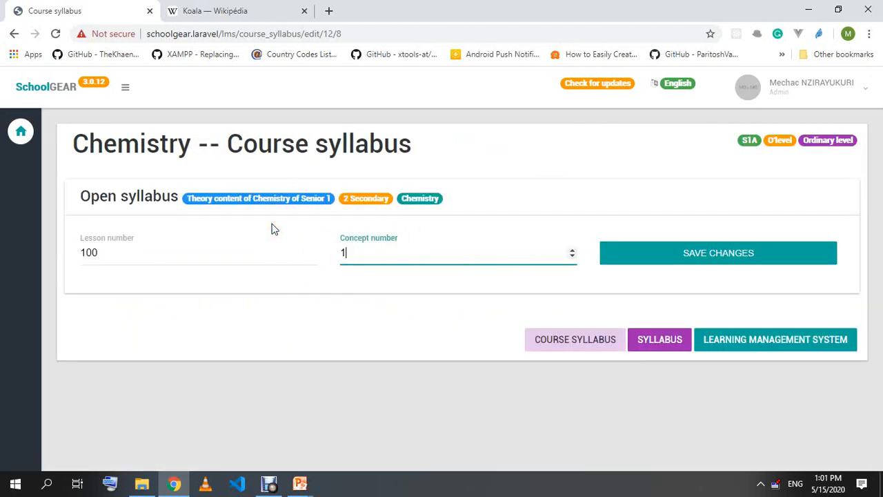
pyautogui.write('101')
pyautogui.click(696, 243)
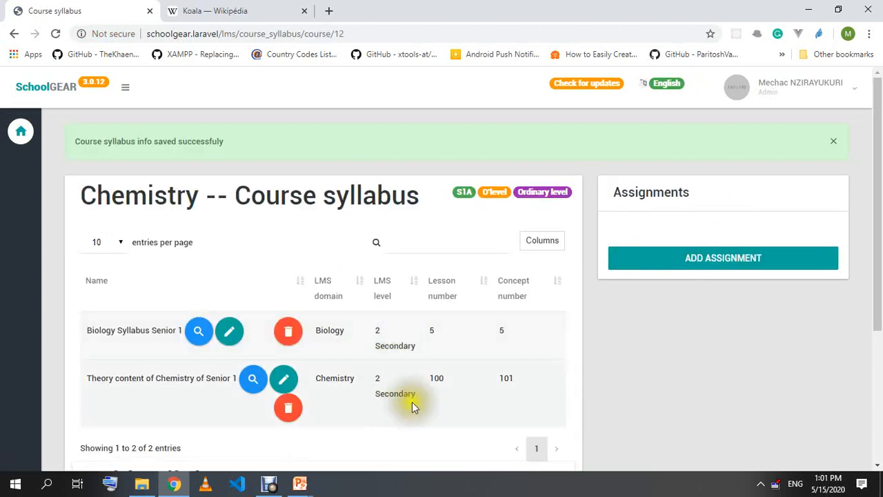
pyautogui.moveTo(451, 381); pyautogui.dragTo(427, 382)
pyautogui.click(522, 379)
pyautogui.moveTo(522, 379); pyautogui.dragTo(496, 379)
pyautogui.click(523, 387)
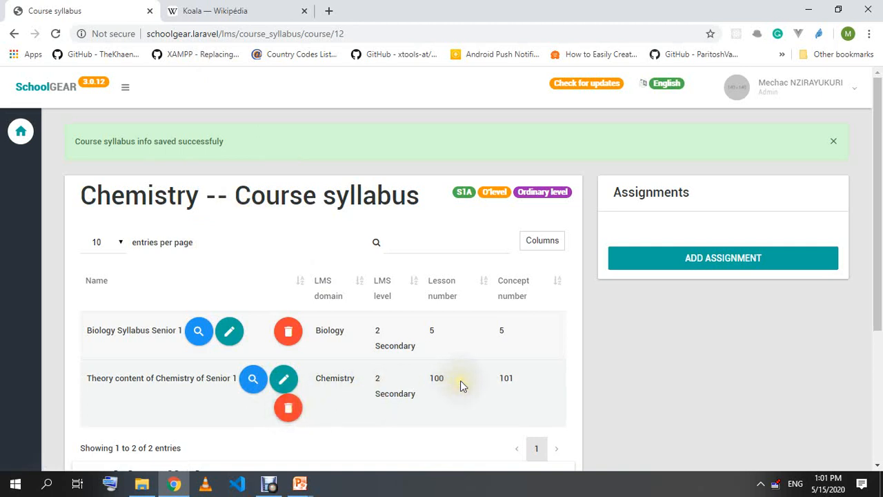
# - Open Biology Syllabus Senior 1 from the Chemistry course and view the content of Concept One
pyautogui.click(198, 335)
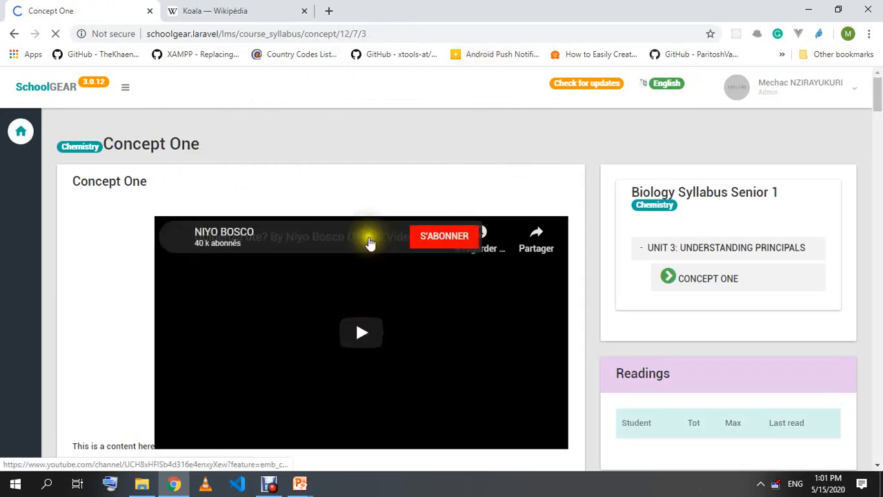
pyautogui.scroll(-3, 369, 241)
pyautogui.scroll(1, 738, 266)
pyautogui.scroll(1, 700, 308)
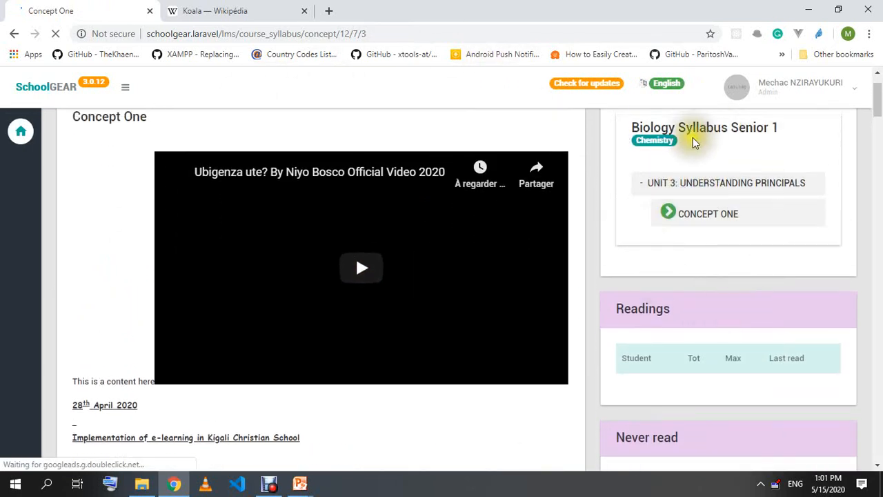
# - Review the Concept One page of Biology Syllabus Senior 1, including its lesson content and the Readings and Never read lists
pyautogui.scroll(1, 695, 140)
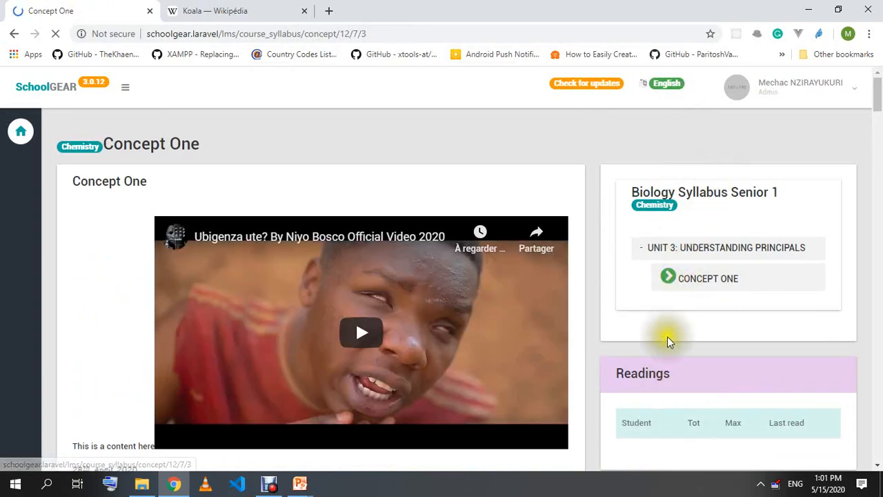
pyautogui.scroll(-1, 700, 256)
pyautogui.scroll(-2, 690, 207)
pyautogui.scroll(3, 684, 196)
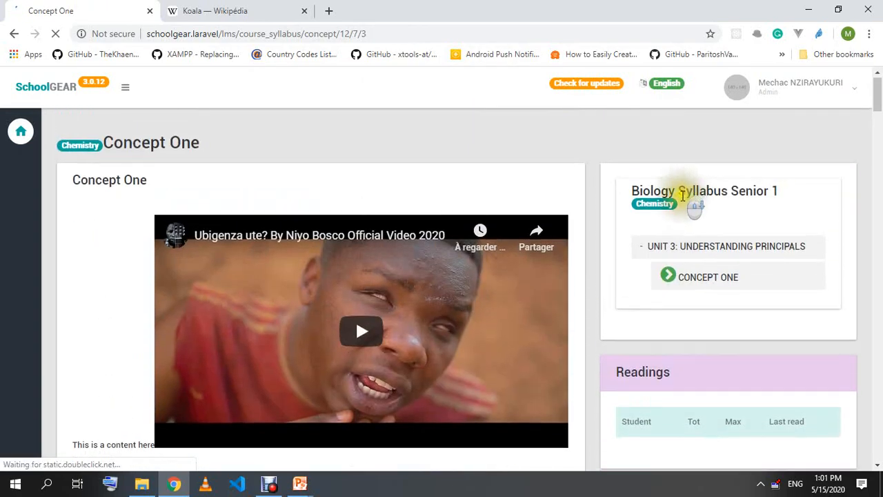
pyautogui.scroll(-3, 680, 290)
pyautogui.scroll(-5, 673, 323)
pyautogui.scroll(-6, 666, 322)
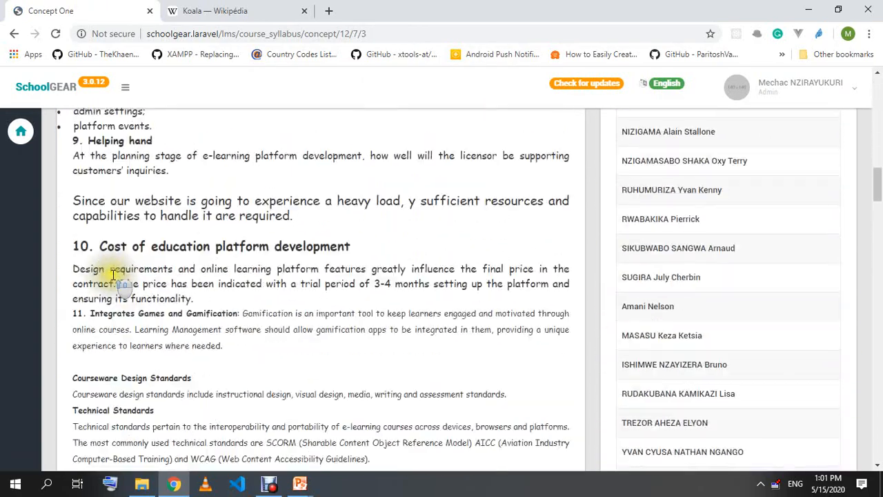
pyautogui.scroll(12, 113, 277)
# - Open the course syllabus list of the Ordinary level S1A Biology and health Sciences course in the LMS module
pyautogui.click(63, 89)
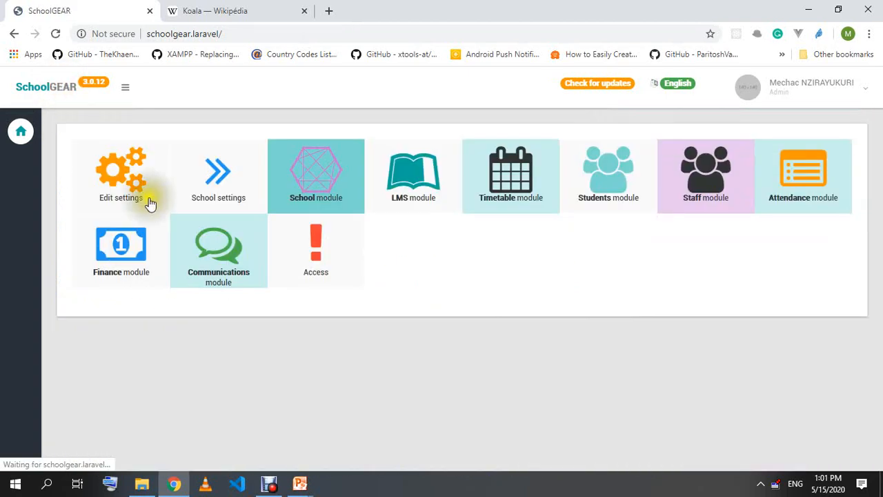
pyautogui.click(411, 188)
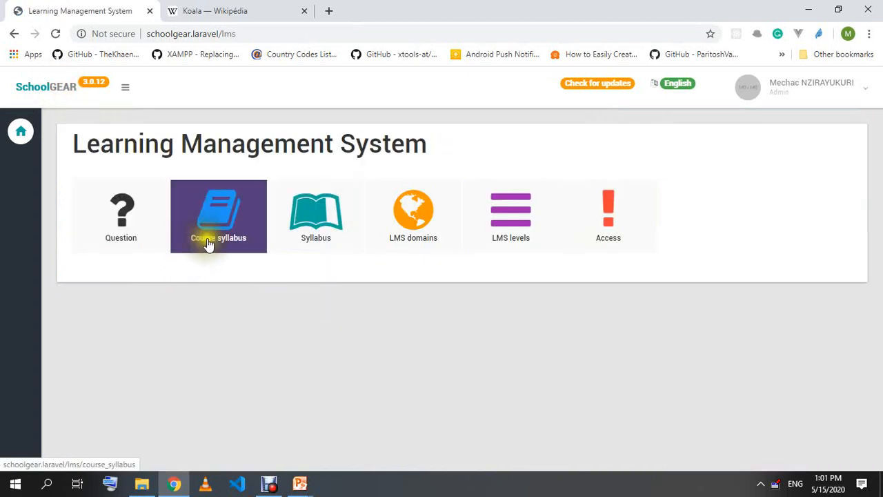
pyautogui.click(222, 234)
pyautogui.click(127, 261)
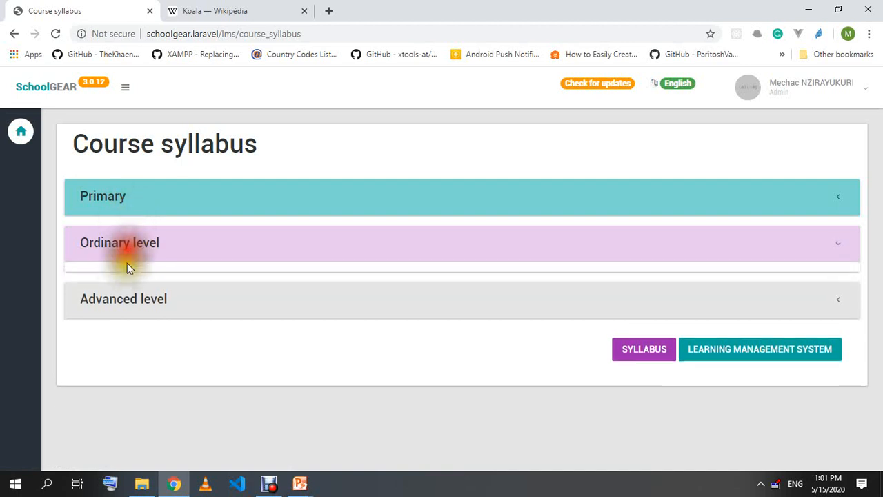
pyautogui.click(127, 319)
pyautogui.click(156, 360)
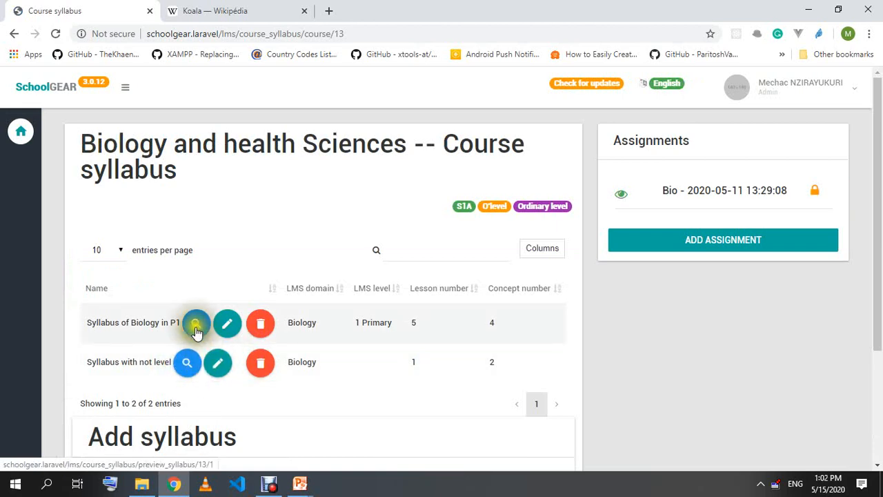
# - Preview Syllabus of Biology in P1 and view the content of its Apprentissage du Metier concept
pyautogui.click(193, 325)
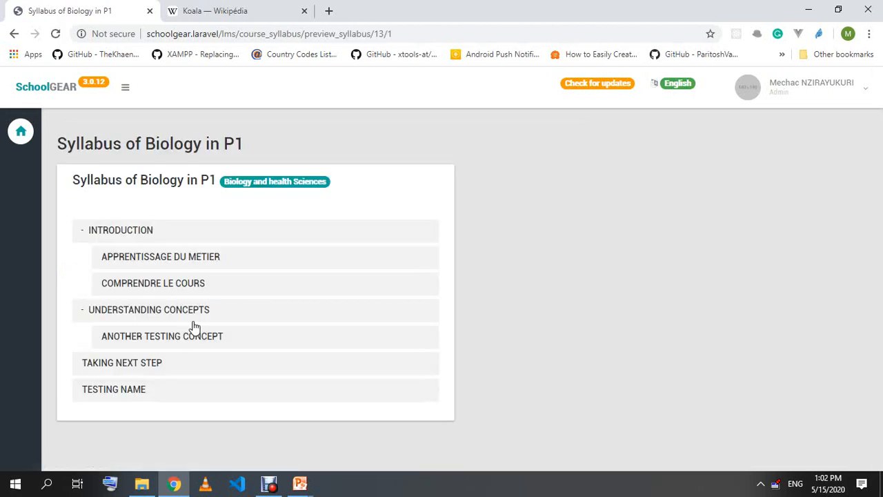
pyautogui.click(160, 258)
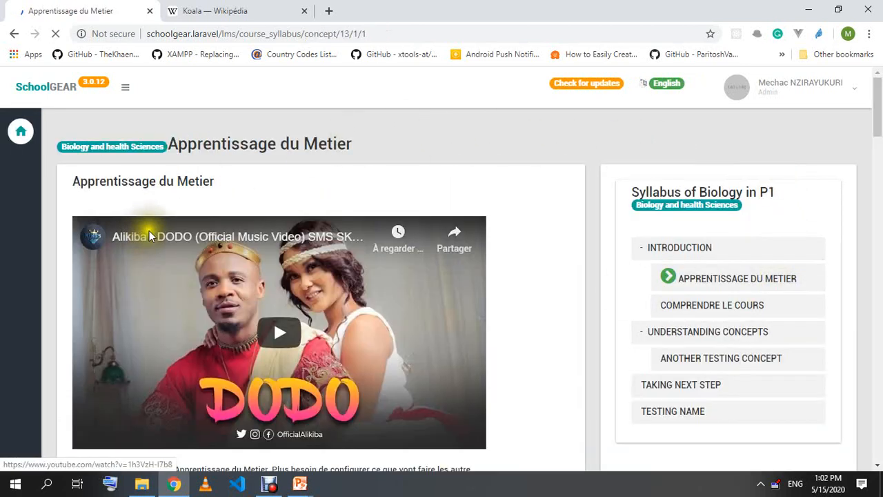
pyautogui.scroll(-3, 334, 259)
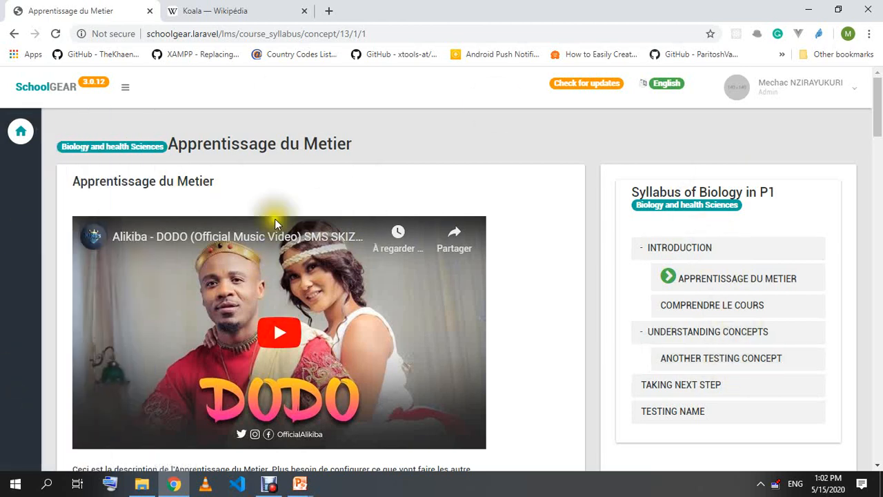
# - Examine the concept's student reading times and last read date, the Never read list, the syllabus outline and the Forum
pyautogui.scroll(-3, 569, 326)
pyautogui.scroll(-1, 569, 326)
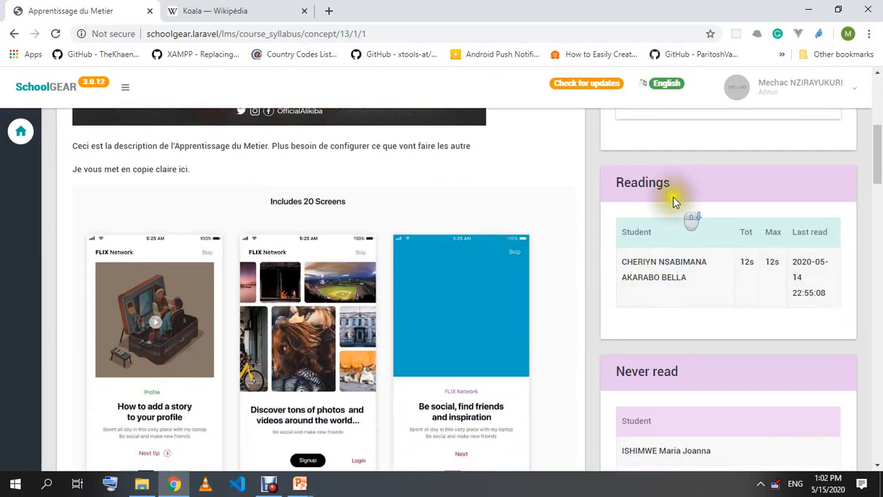
pyautogui.moveTo(615, 184); pyautogui.dragTo(700, 184)
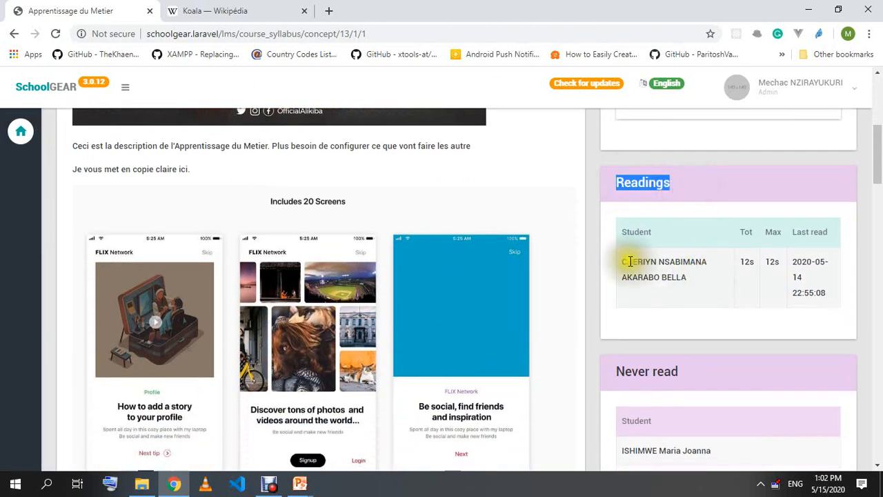
pyautogui.scroll(-1, 692, 288)
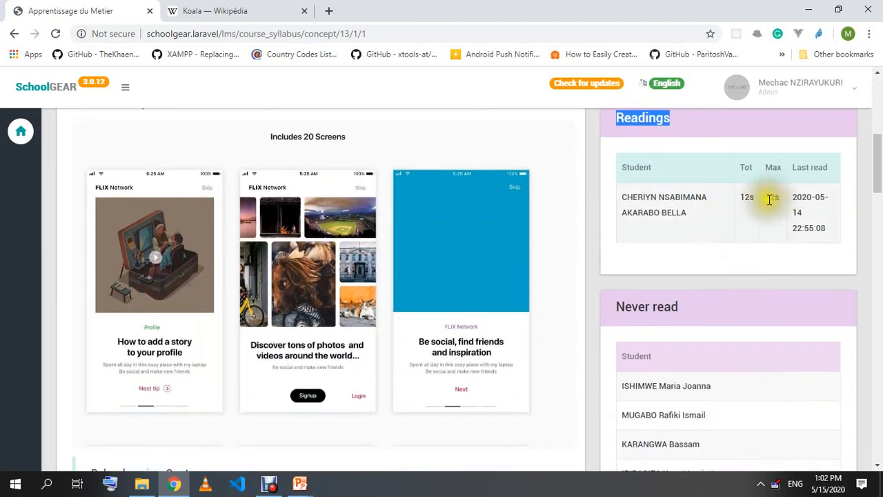
pyautogui.moveTo(789, 196); pyautogui.dragTo(821, 223)
pyautogui.scroll(-6, 605, 148)
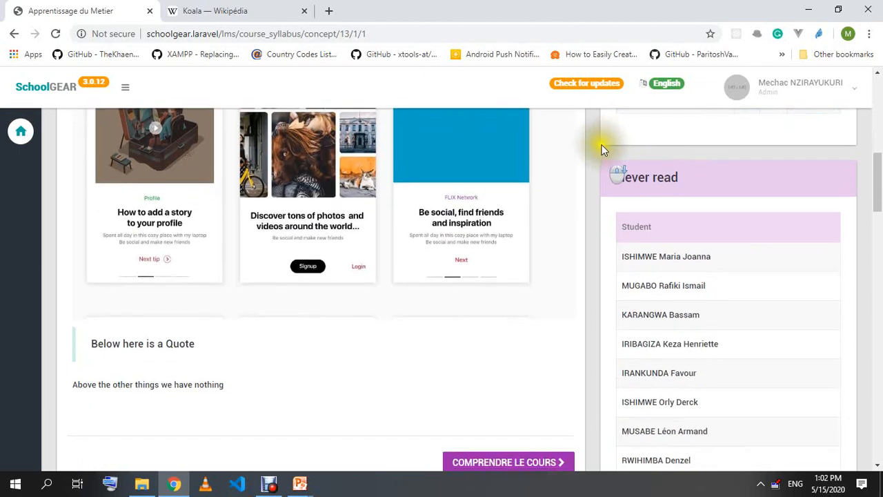
pyautogui.scroll(4, 668, 189)
pyautogui.scroll(-10, 668, 189)
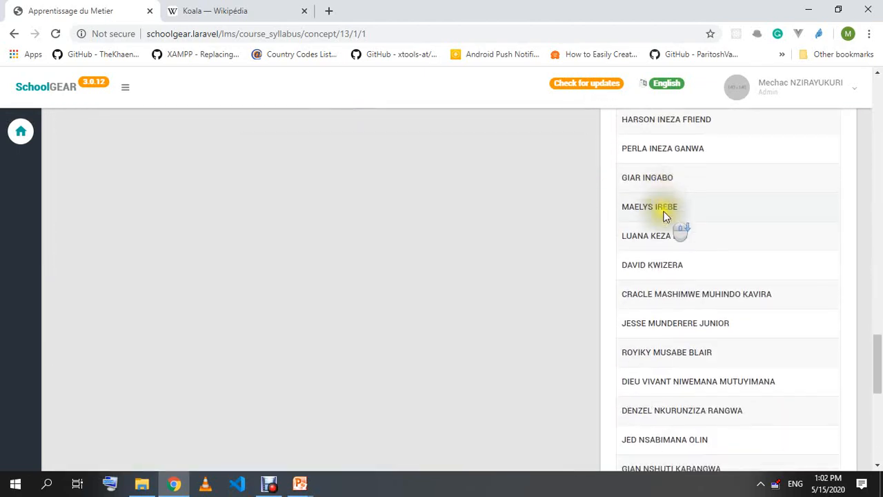
pyautogui.scroll(3, 661, 217)
pyautogui.scroll(15, 649, 214)
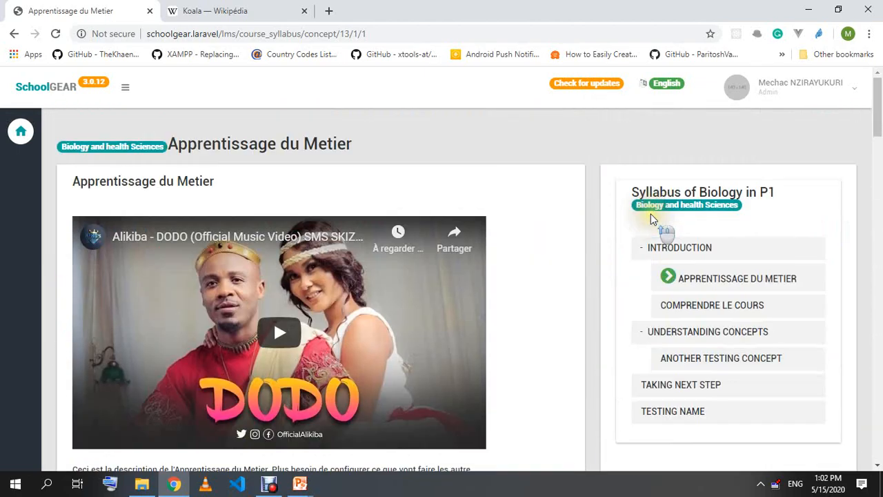
pyautogui.scroll(-12, 659, 220)
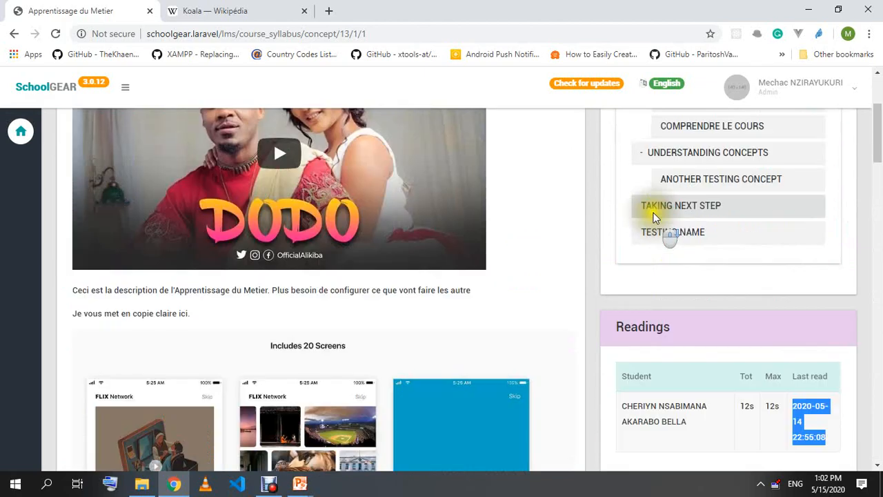
pyautogui.scroll(5, 652, 228)
pyautogui.scroll(8, 649, 228)
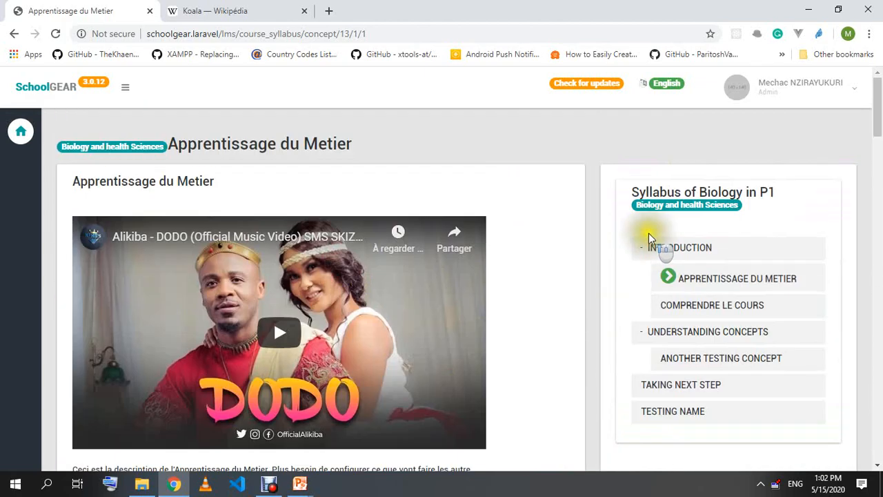
pyautogui.scroll(-12, 269, 200)
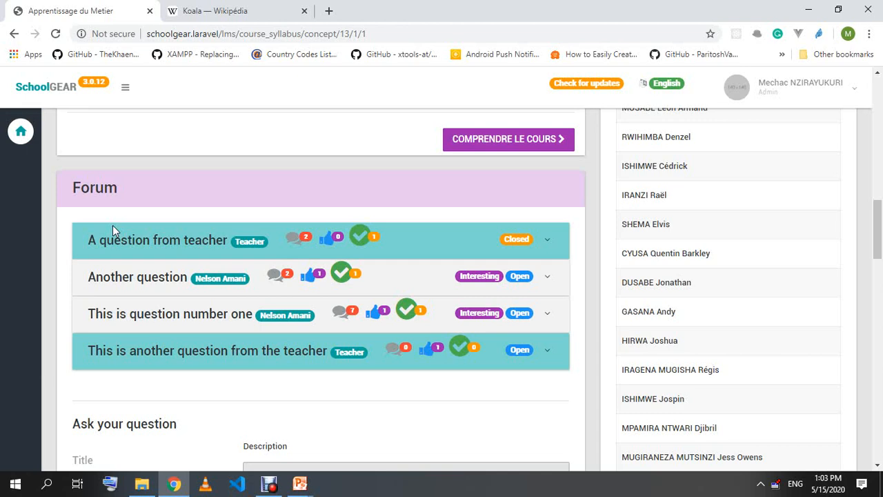
pyautogui.click(269, 483)
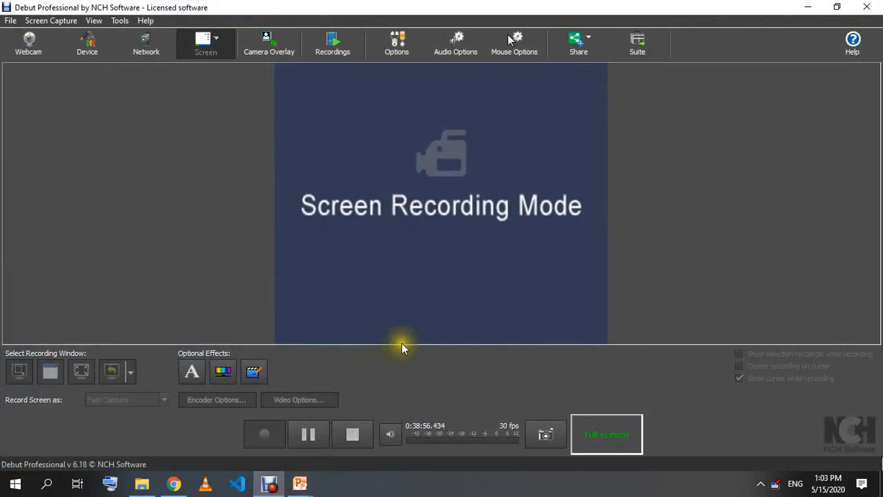